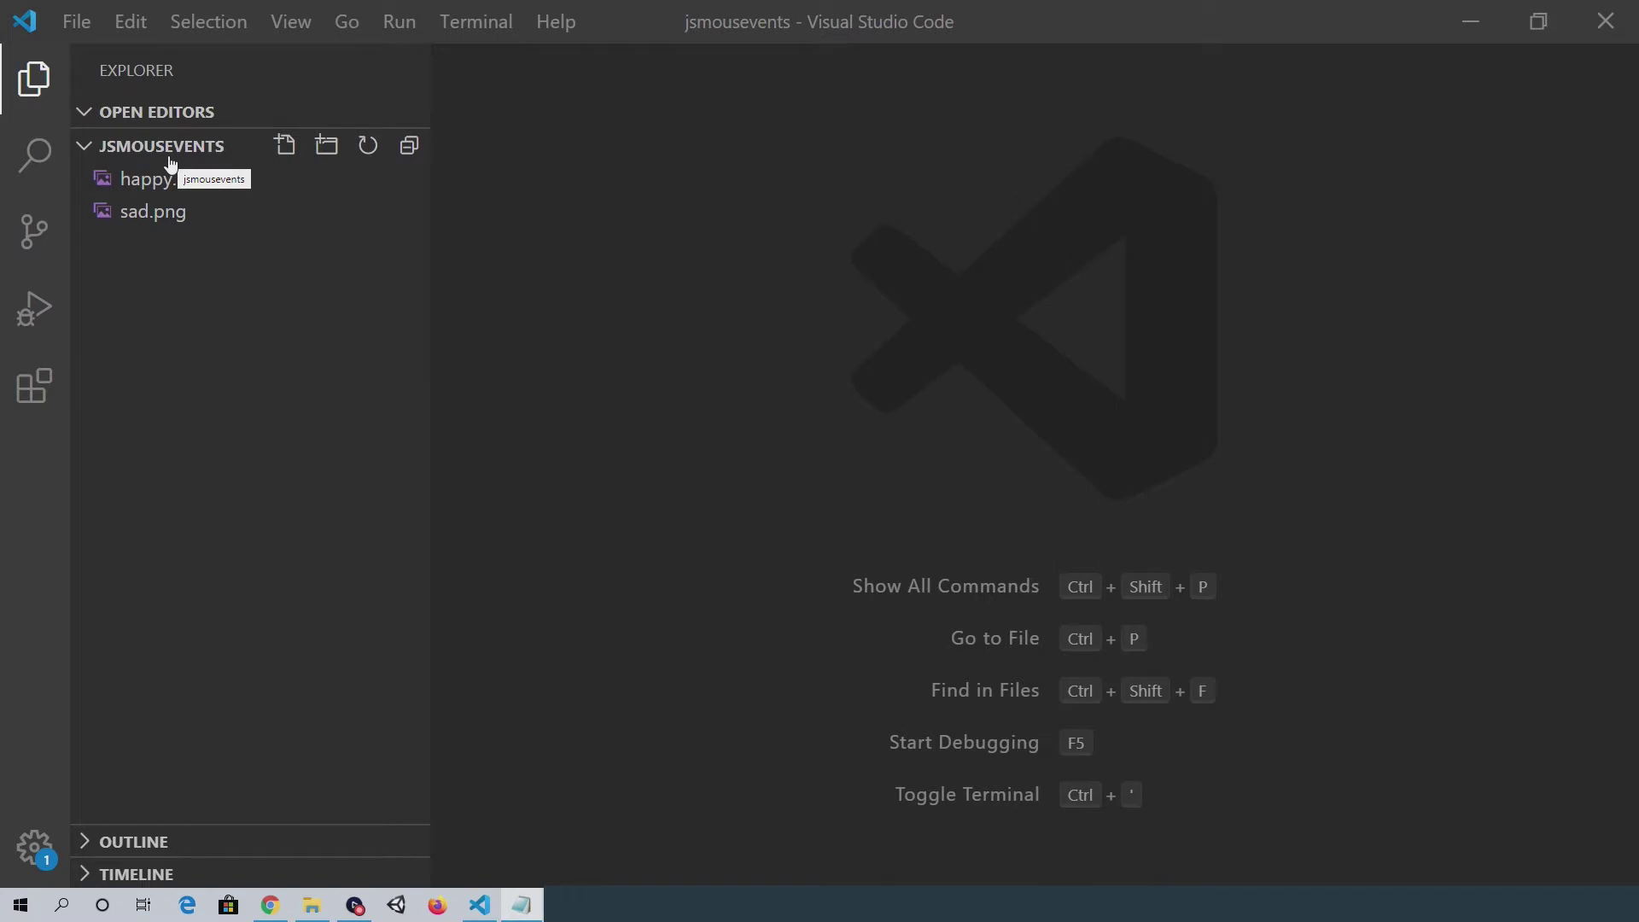
Create a new file named event.html in the jsmousevents project folder.
right_click(237, 312)
click(304, 331)
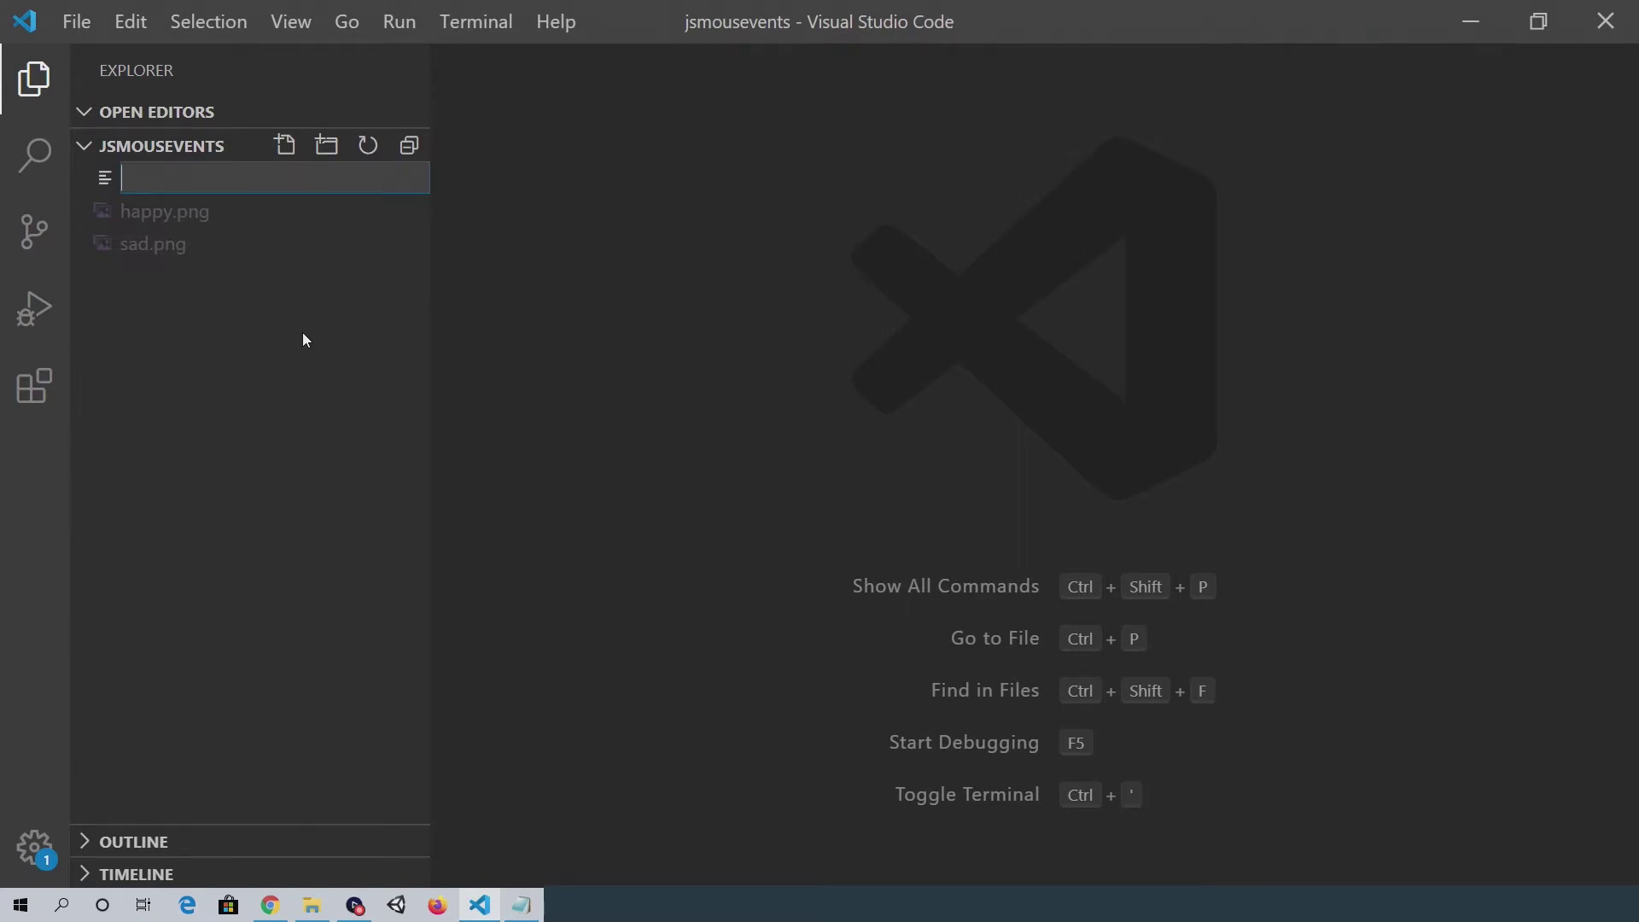
text(even)
text(t.h)
text(tml)
key(Return)
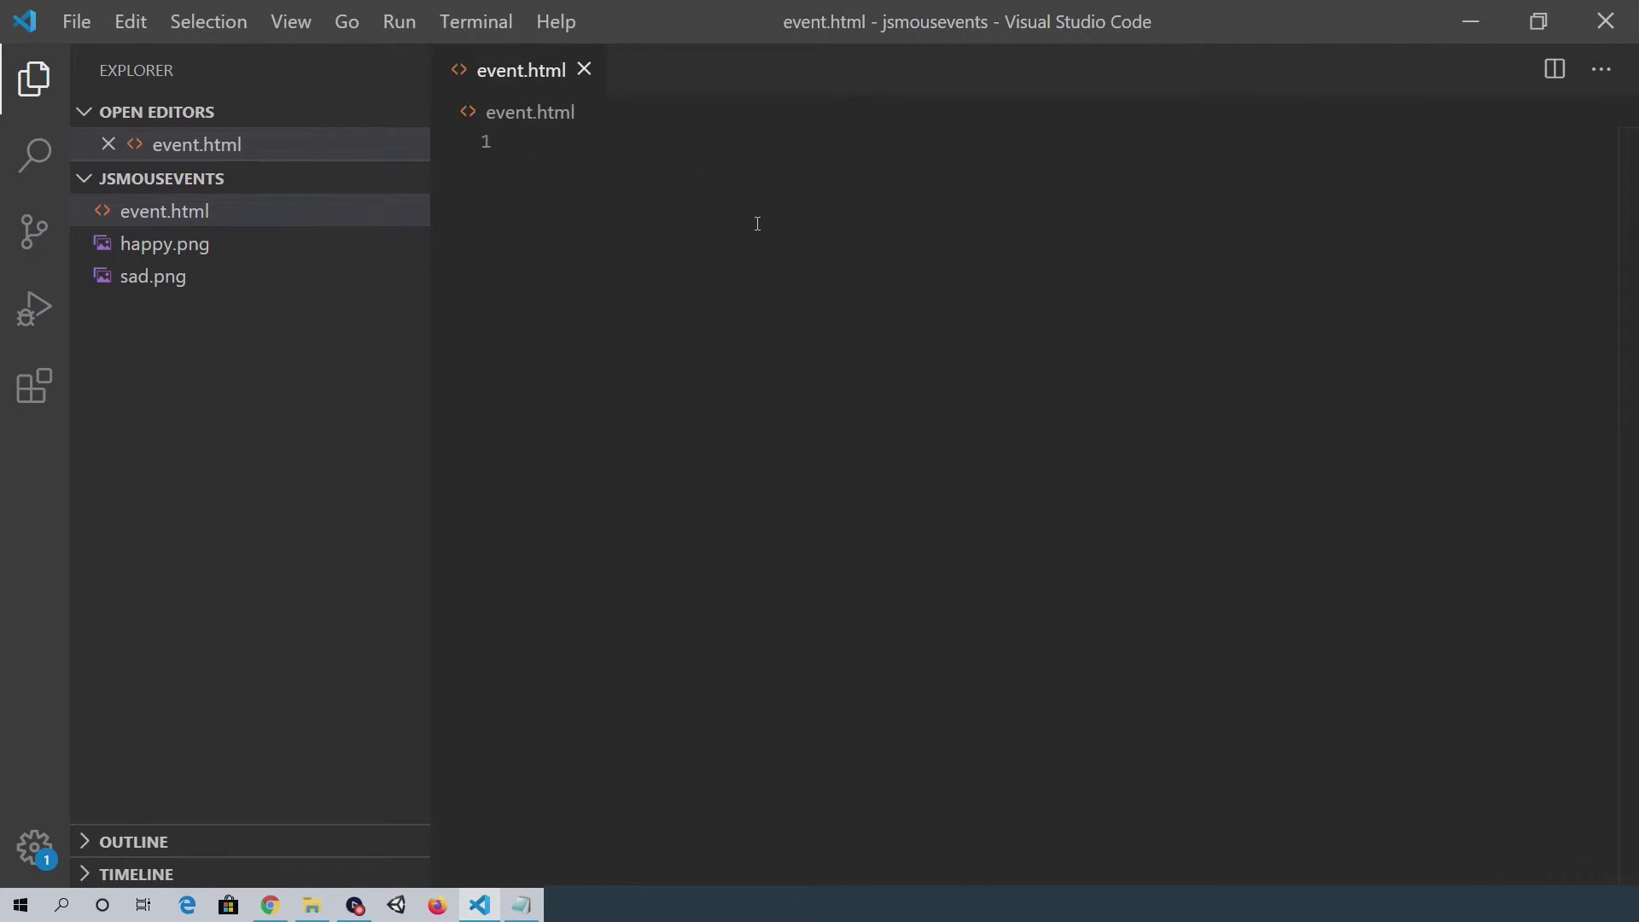
text(<docty)
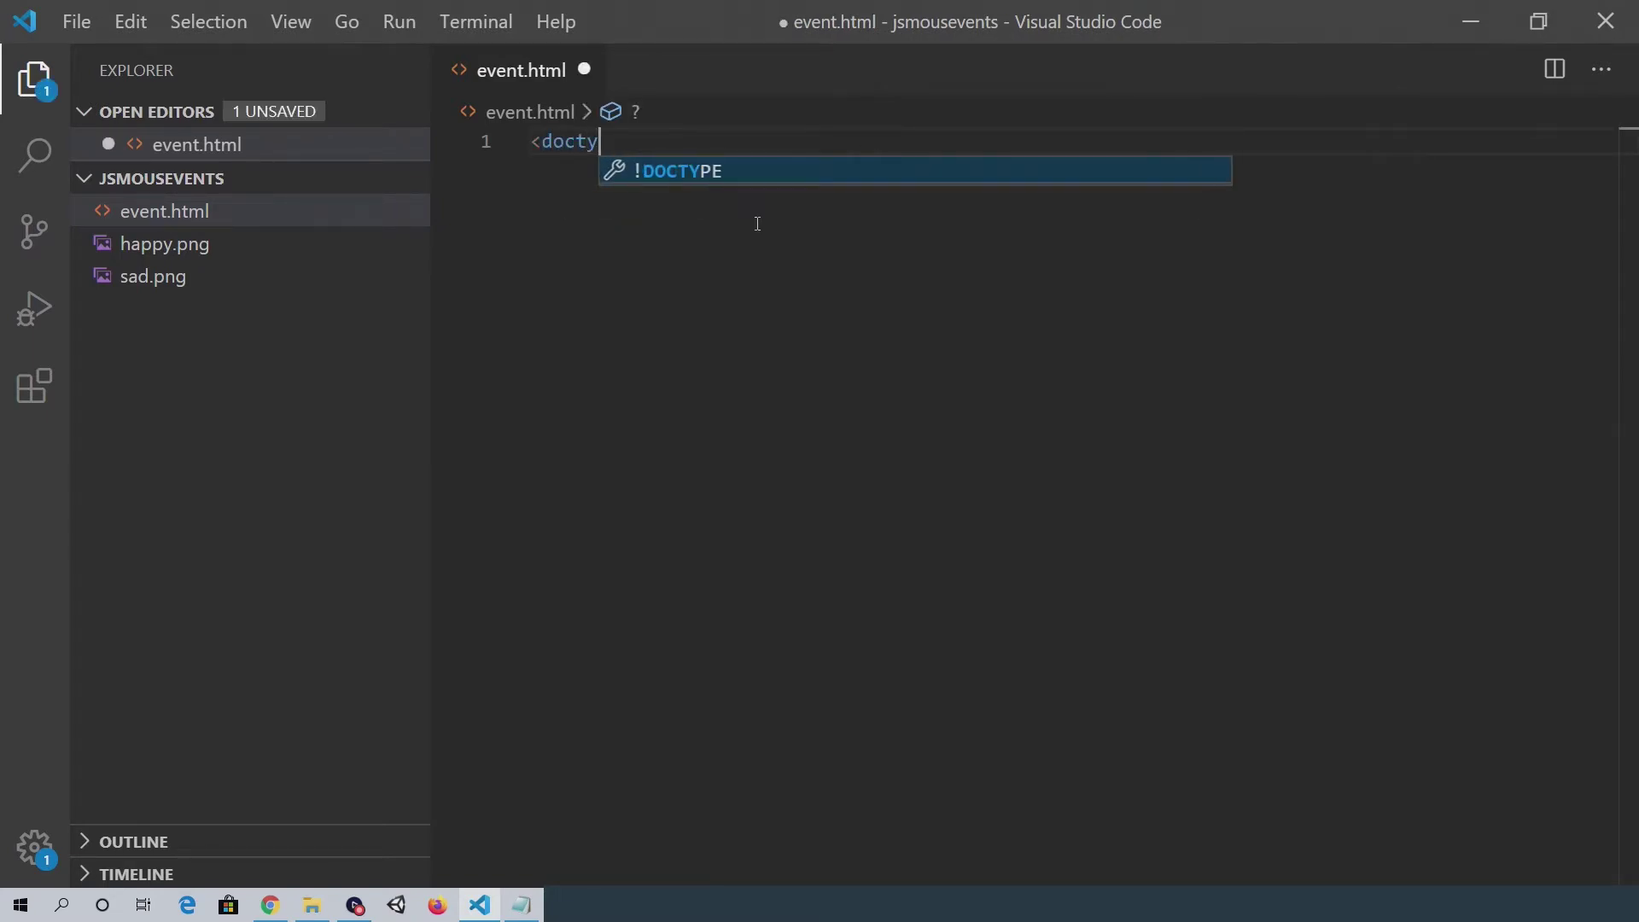
text(pe! )
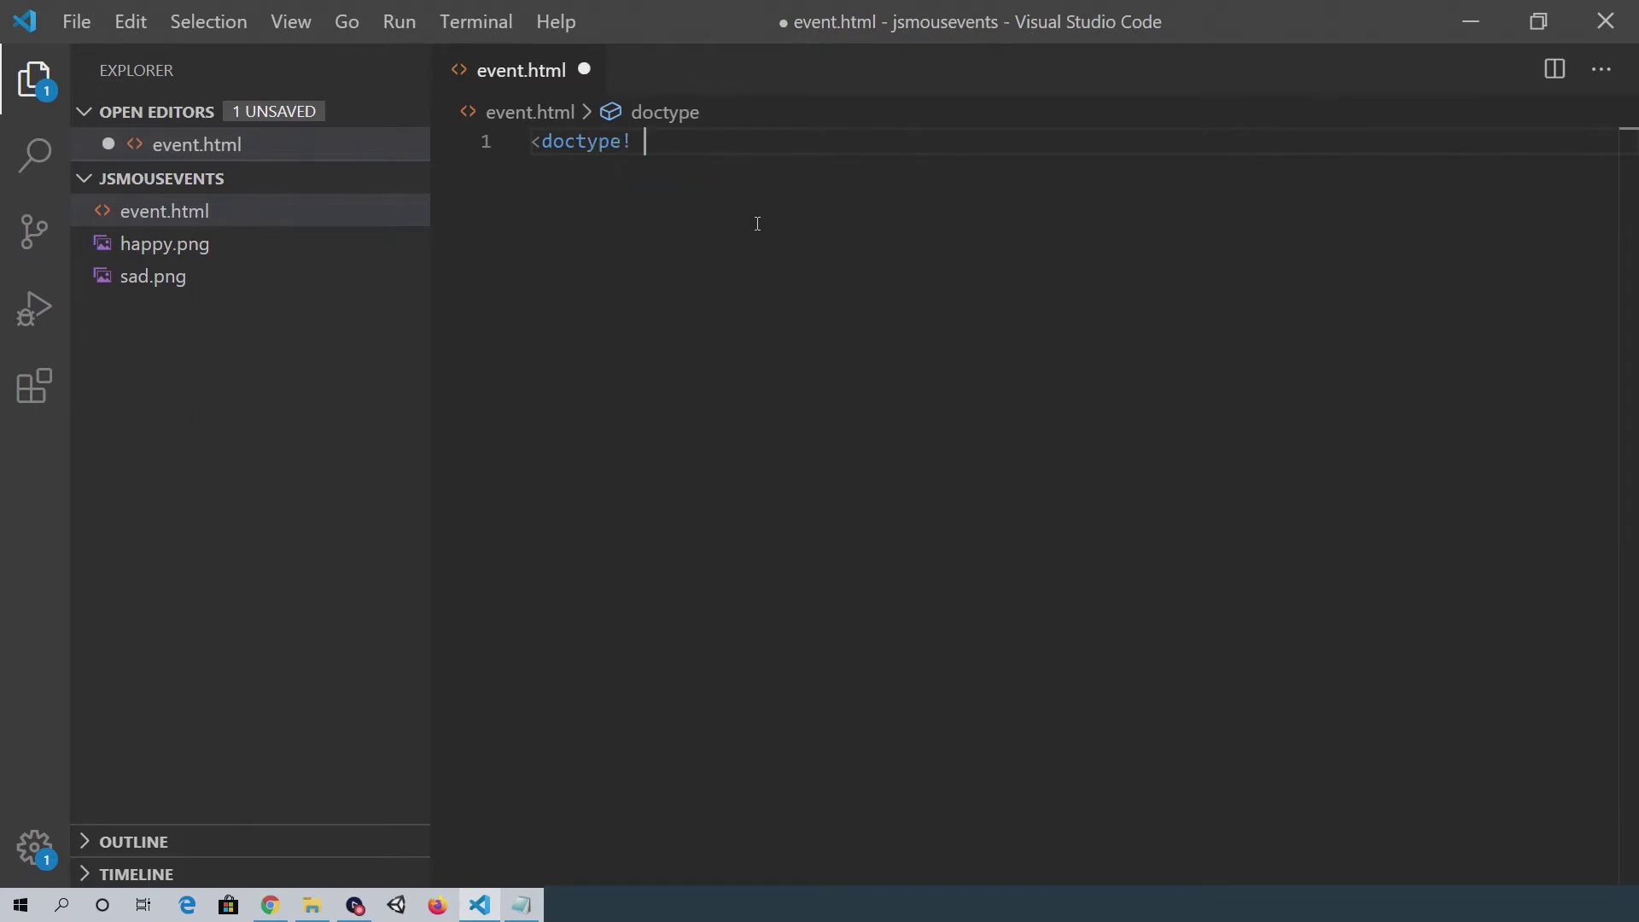
text(html></doctype>)
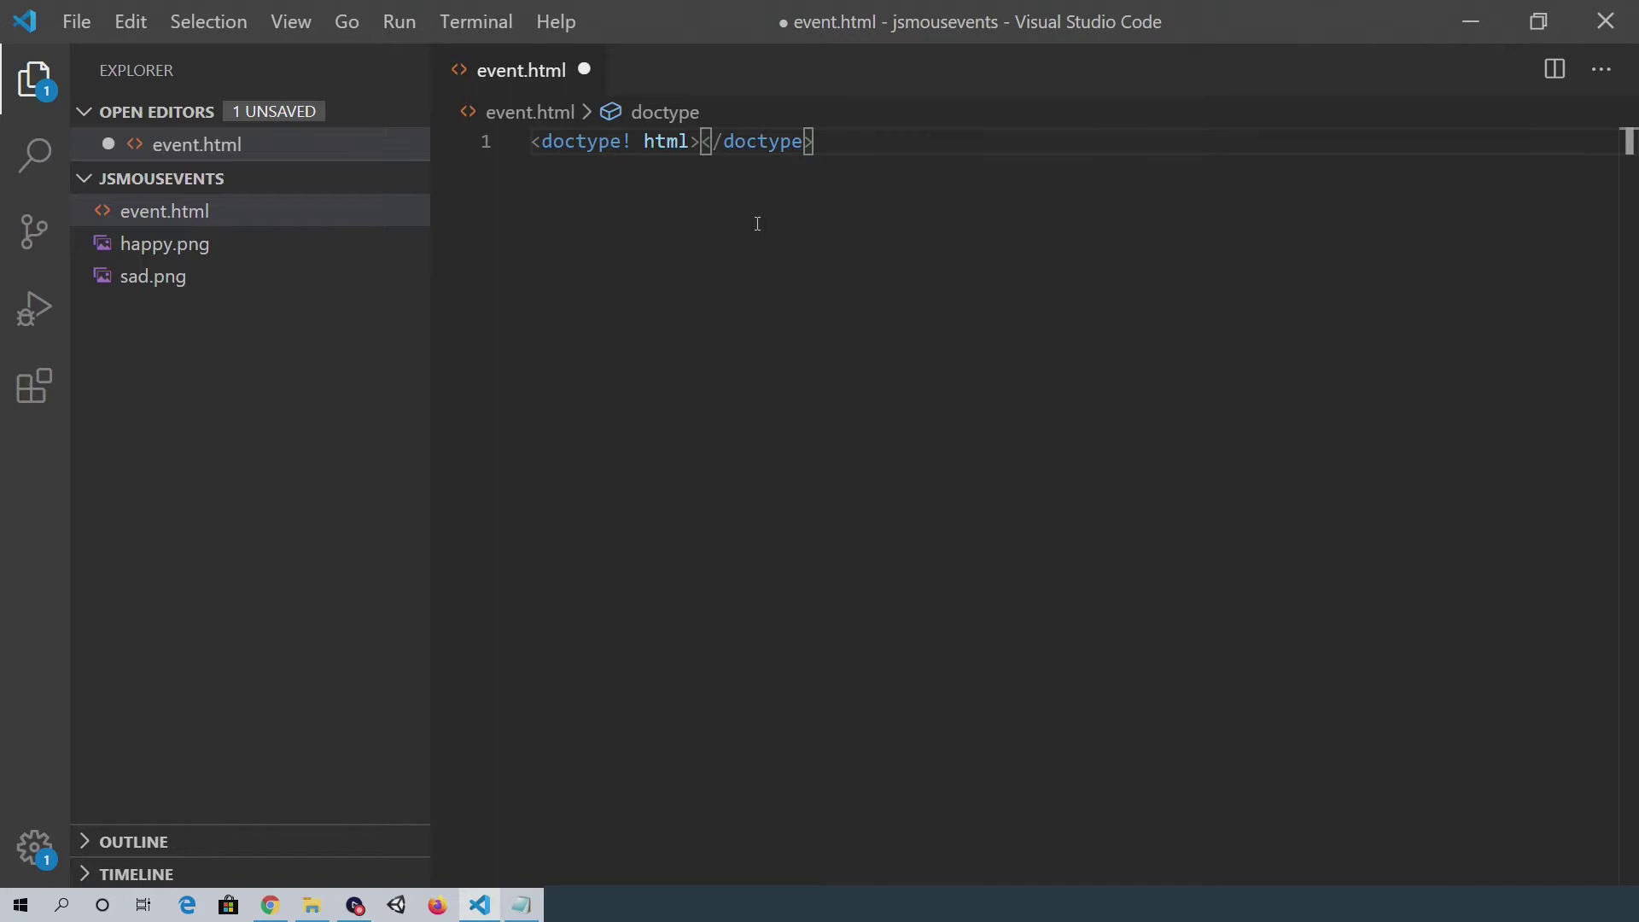
Write the doctype line and nested html and head elements, removing stray auto-inserted characters.
key(shift+End)
key(Delete)
key(Return)
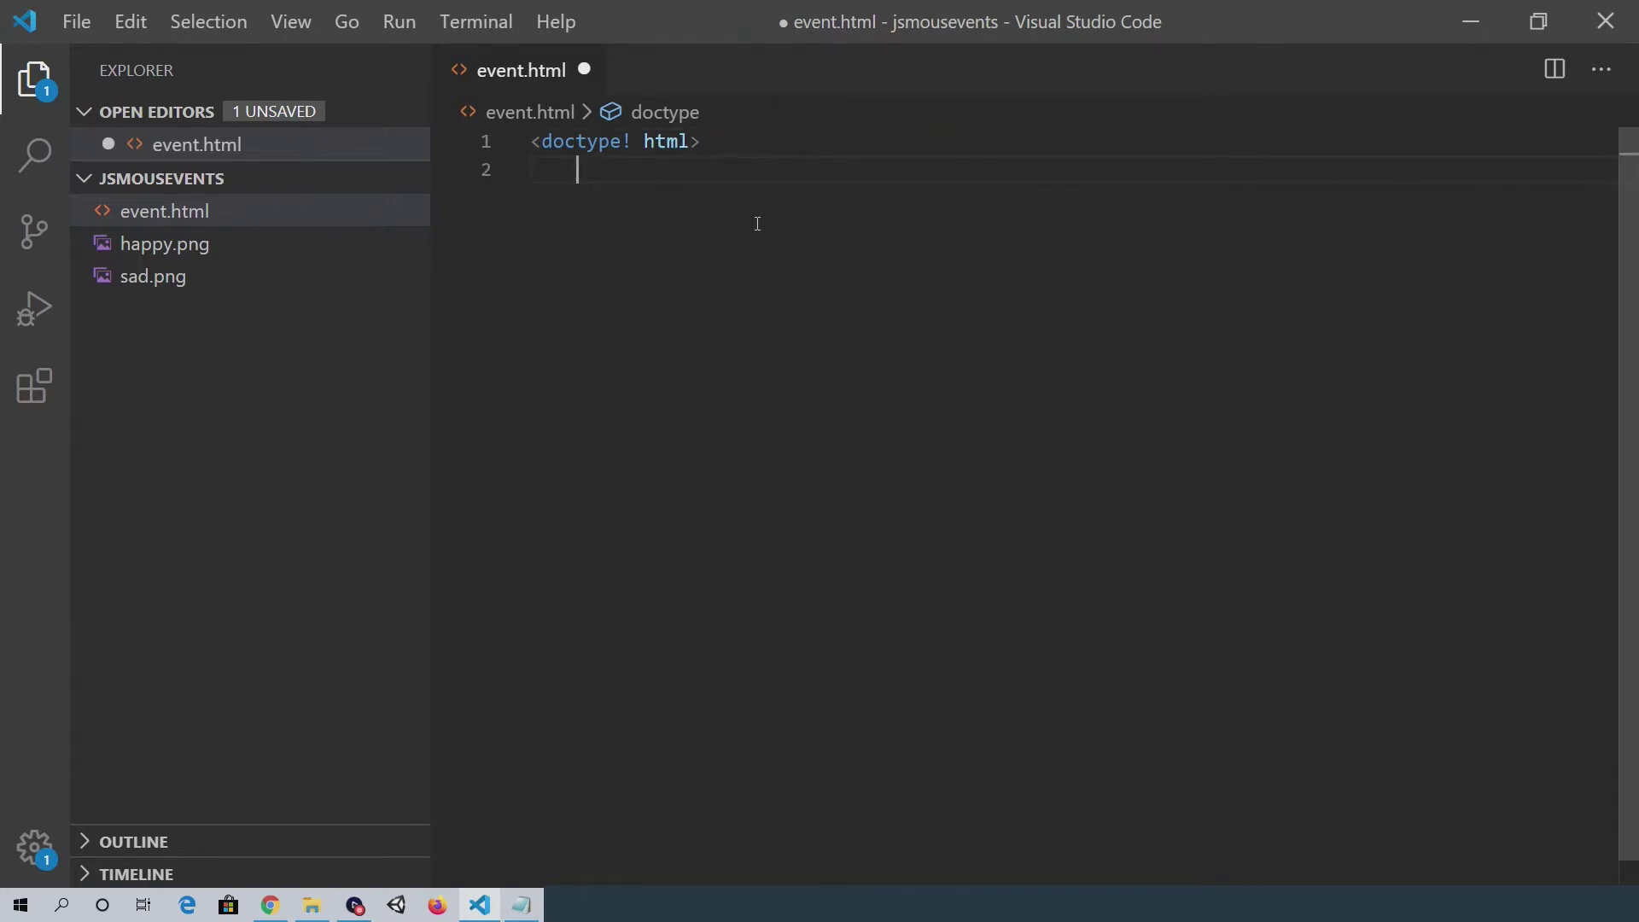
key(BackSpace)
text(<html?)
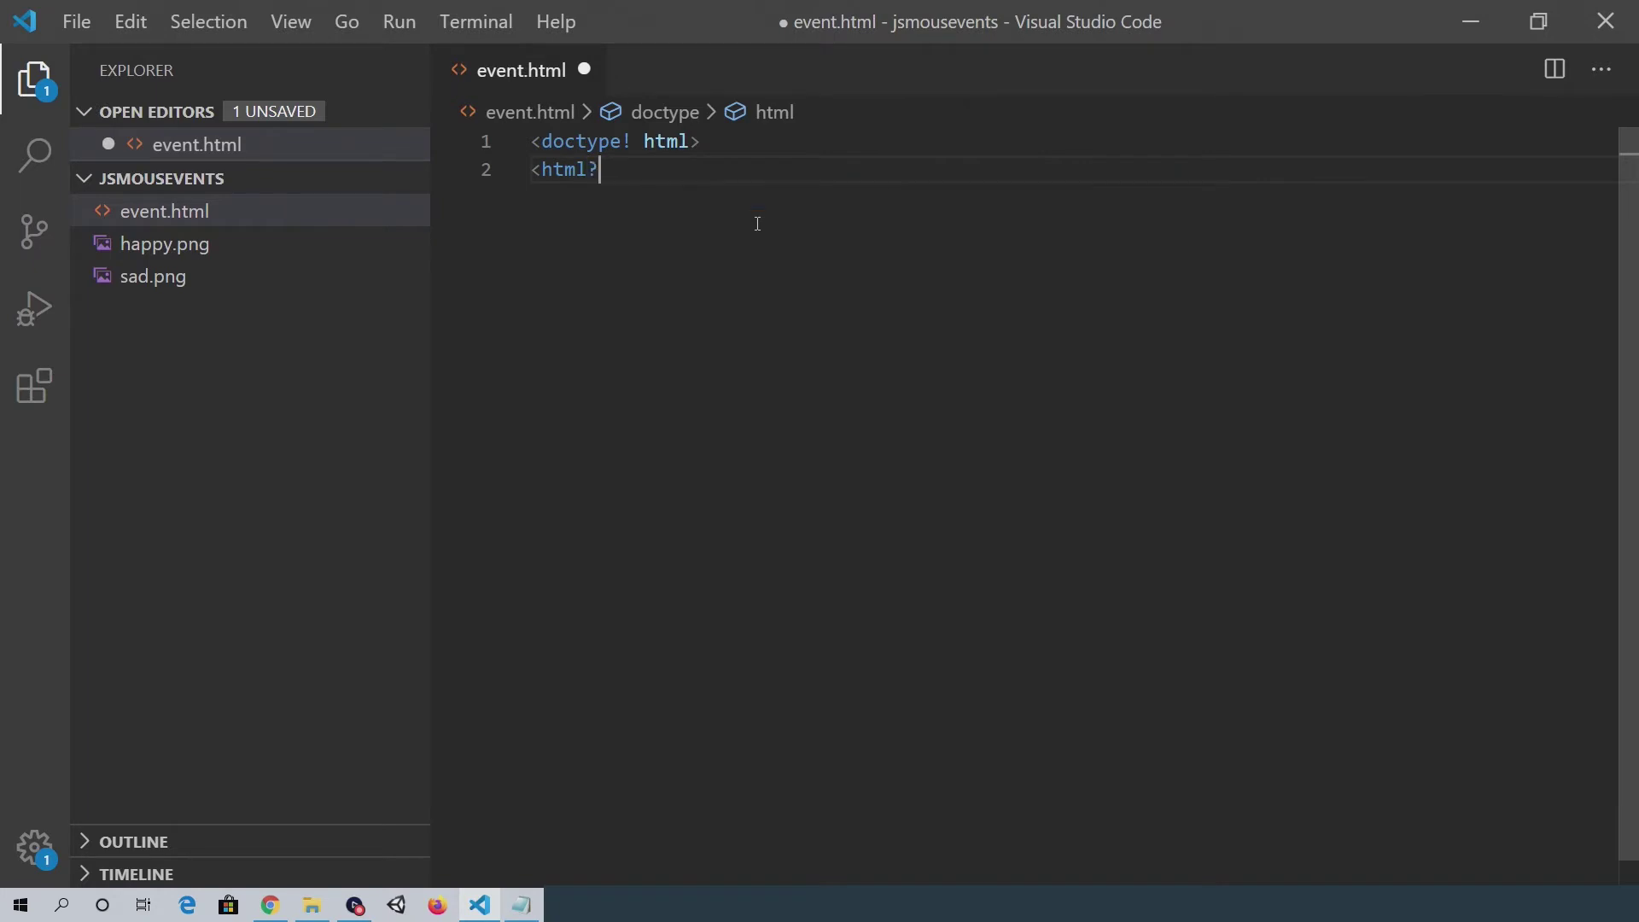
key(BackSpace)
text(>)
key(Return)
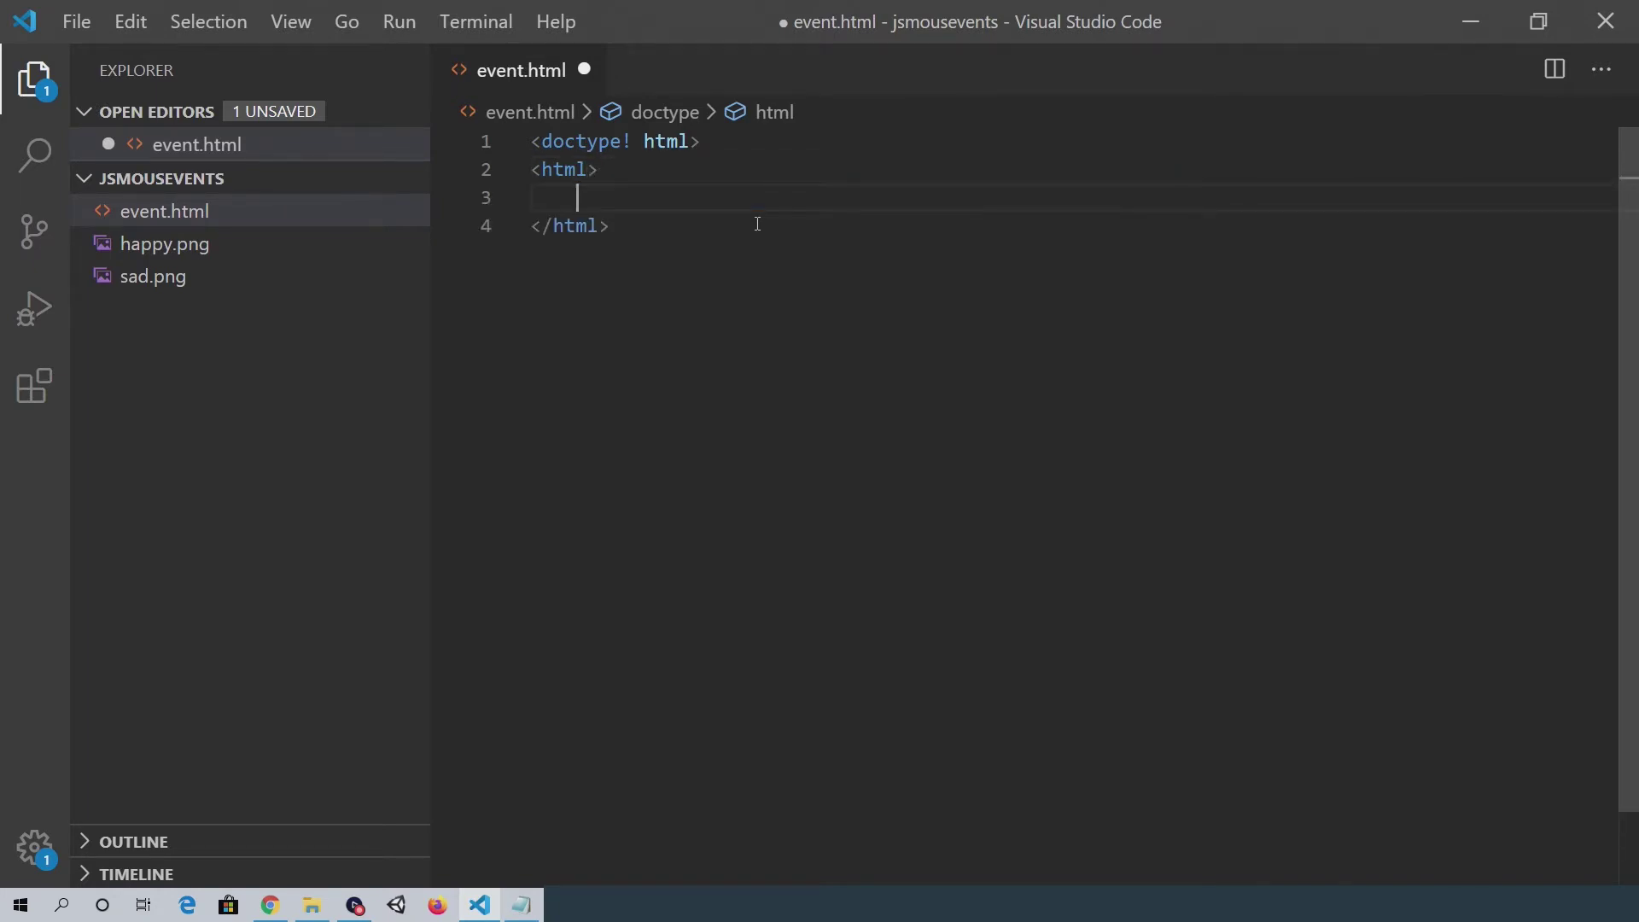
text(<head)
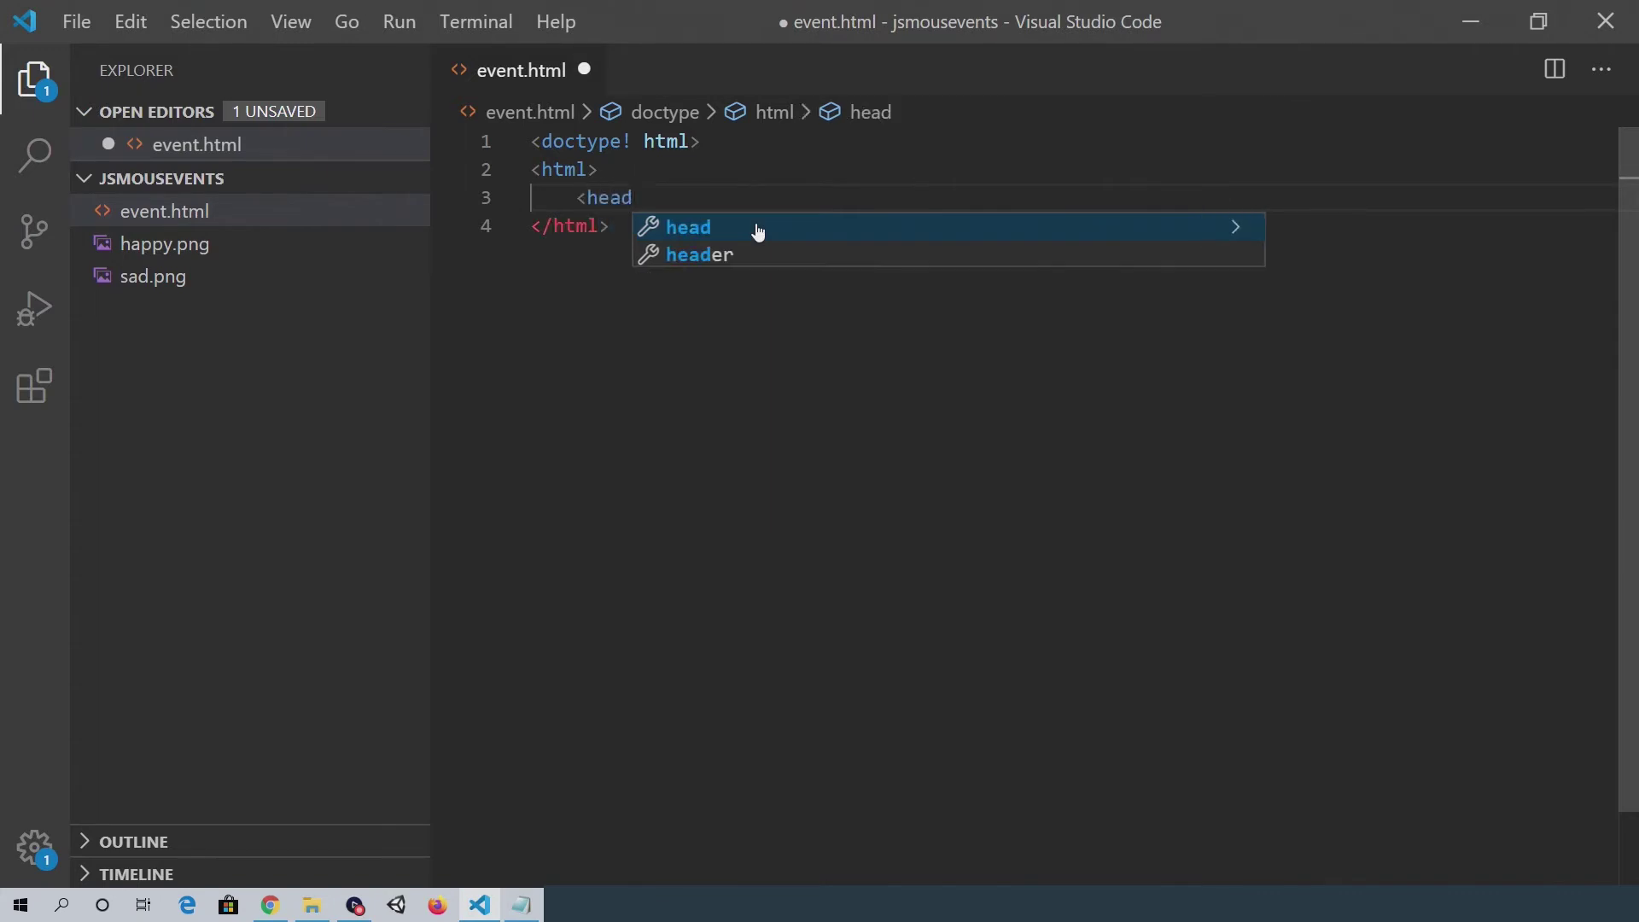
text(>)
key(Return)
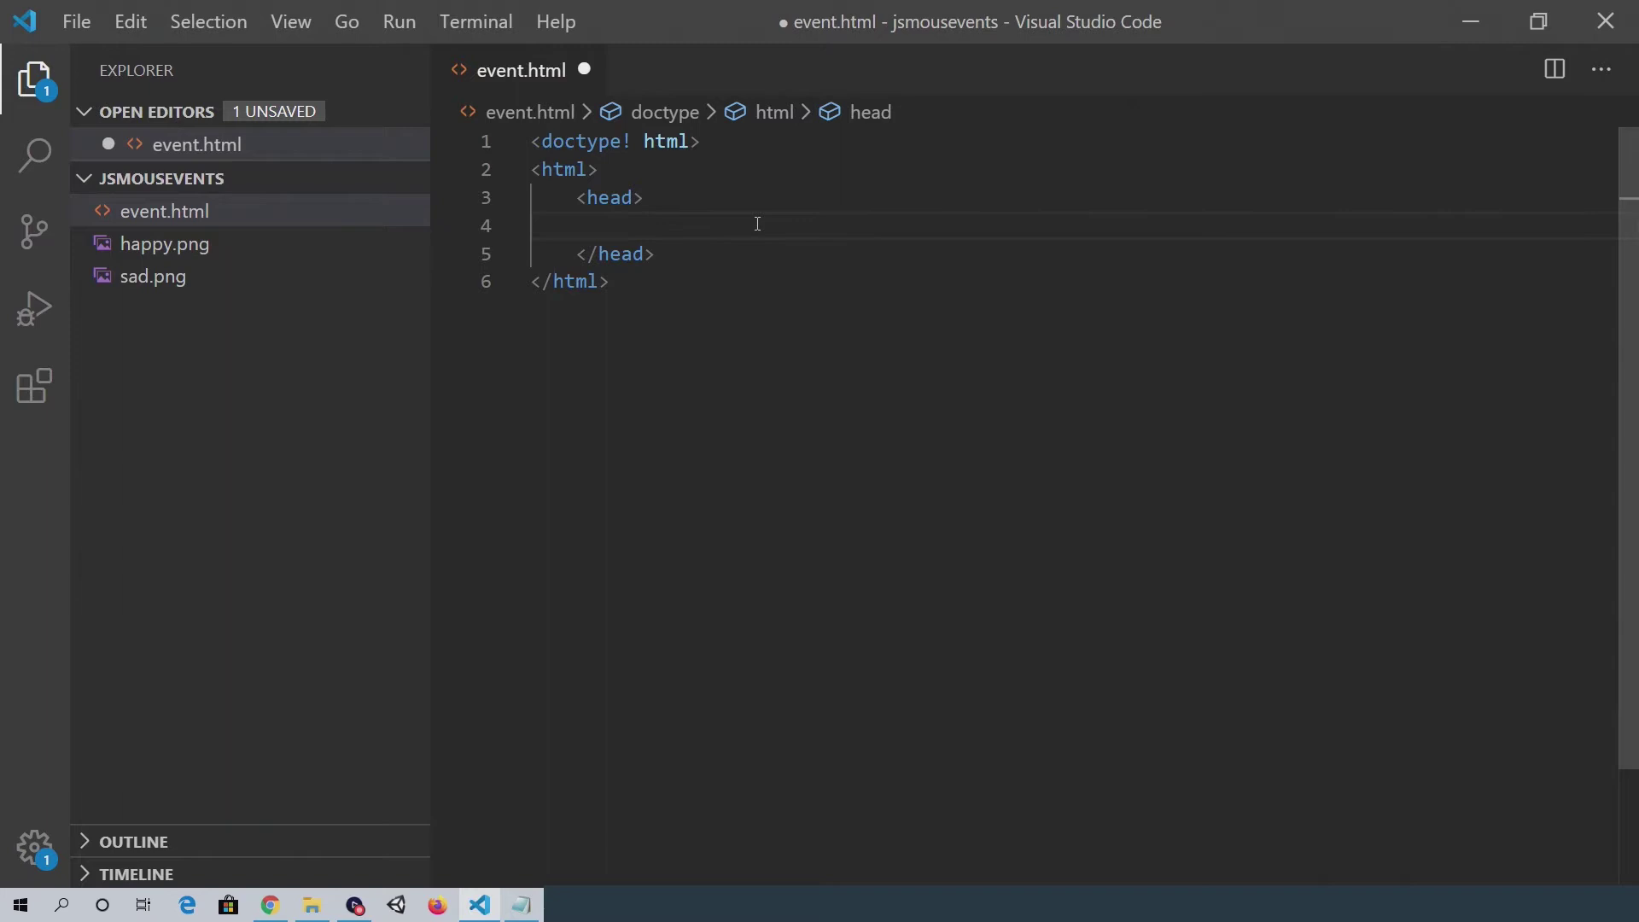
text(<b)
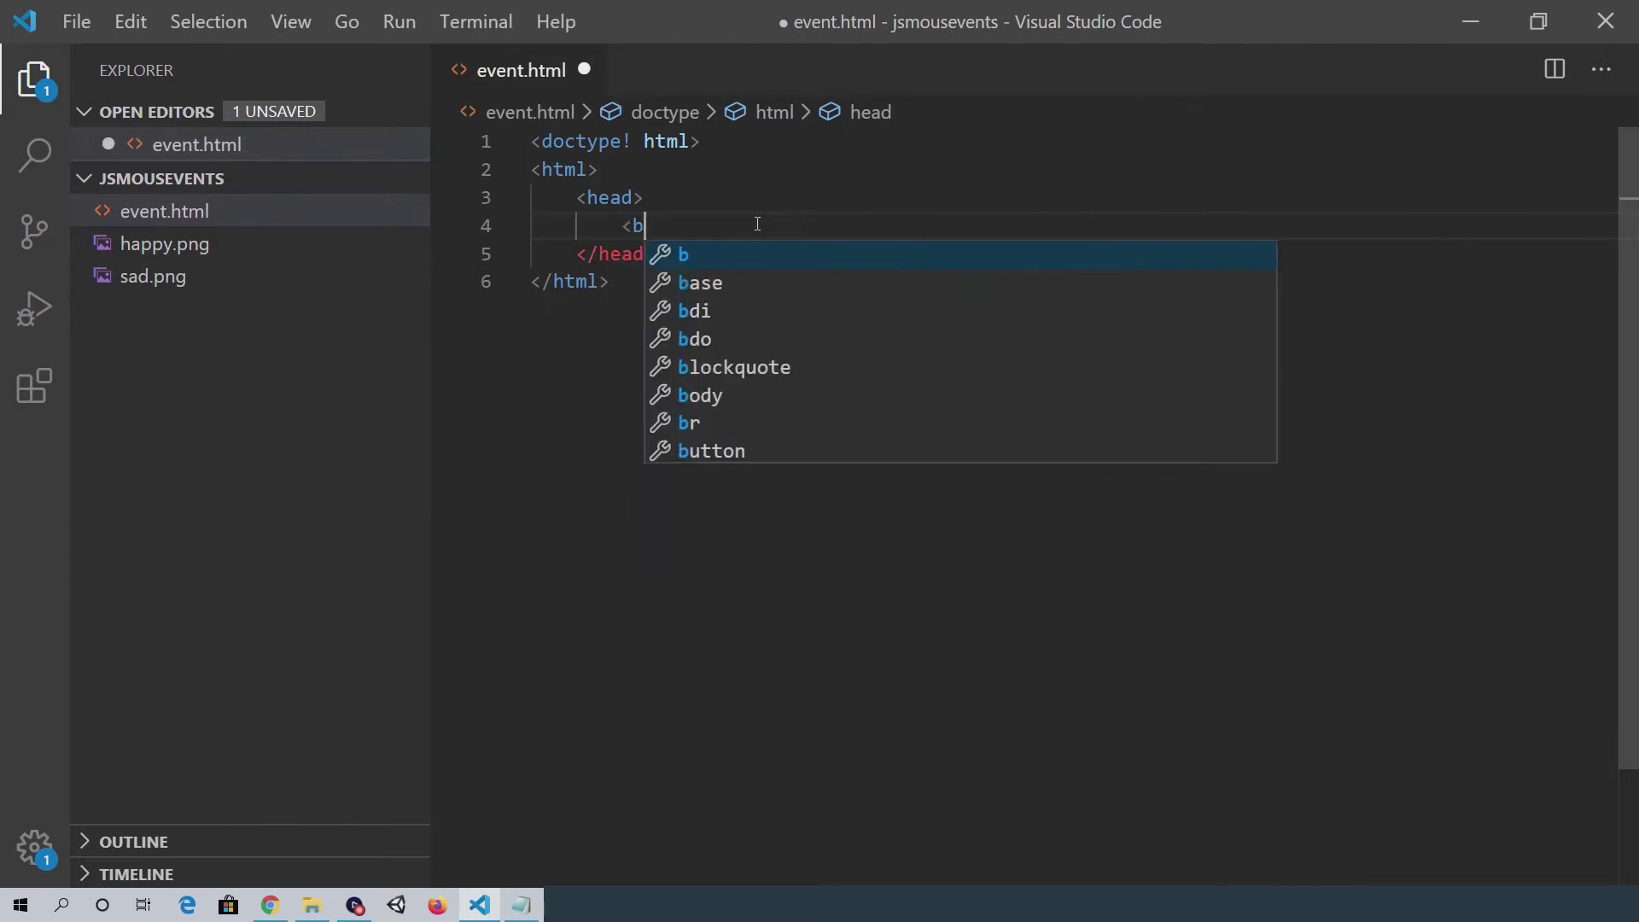
text(ody s)
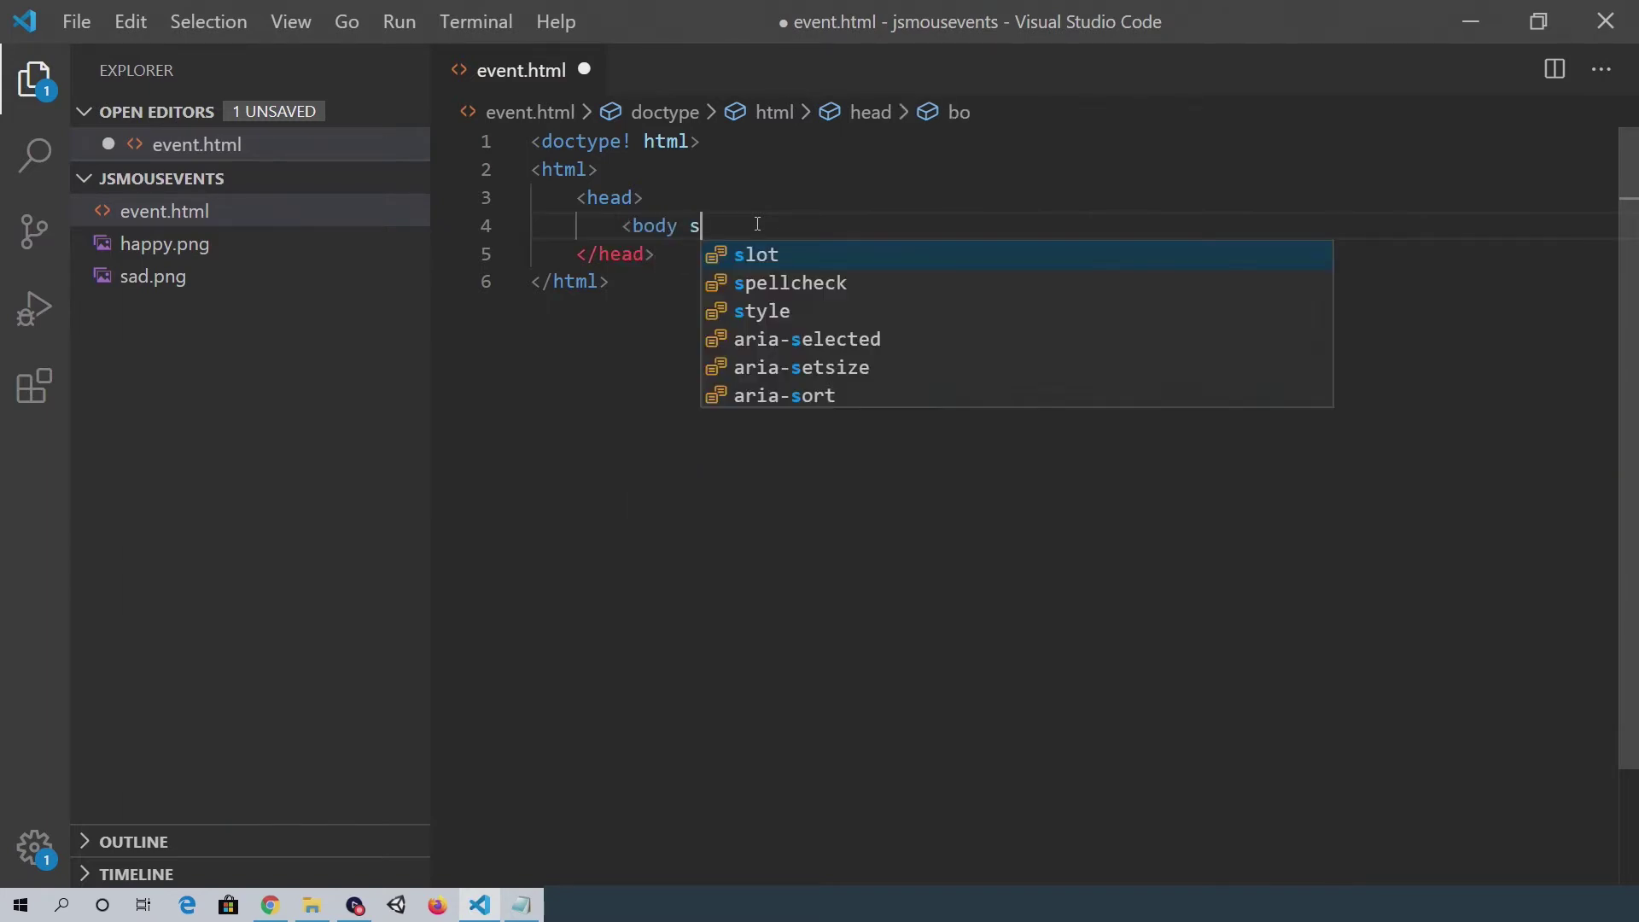
text(tyle)
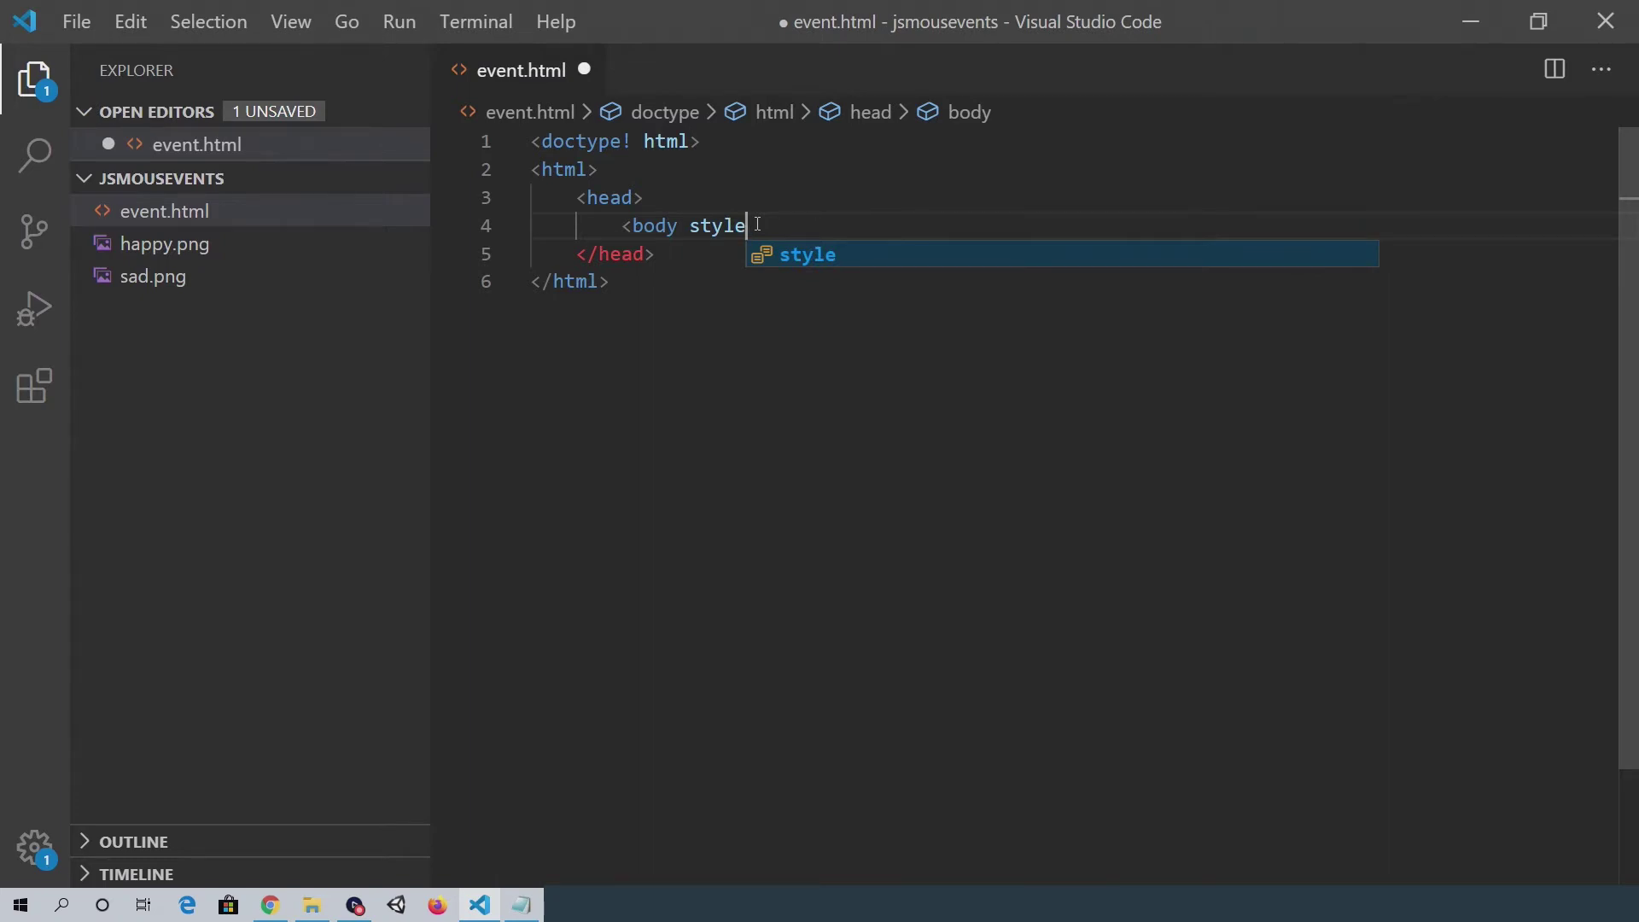
text(=")
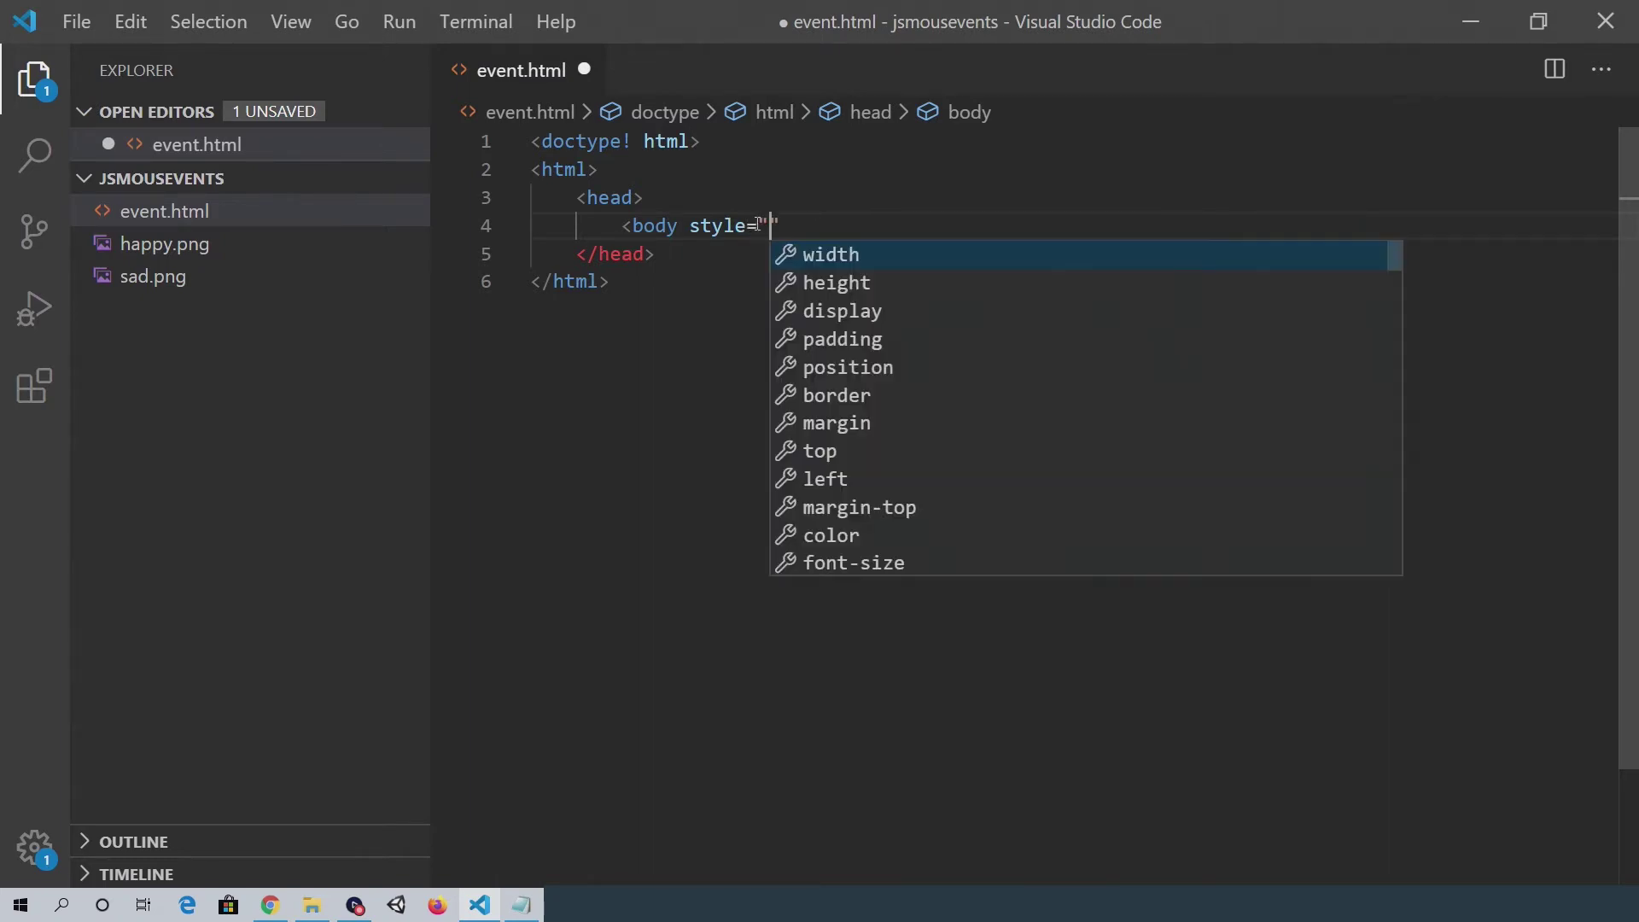
text(text)
Add a body element styled with text-align: center and an empty line inside it.
key(Return)
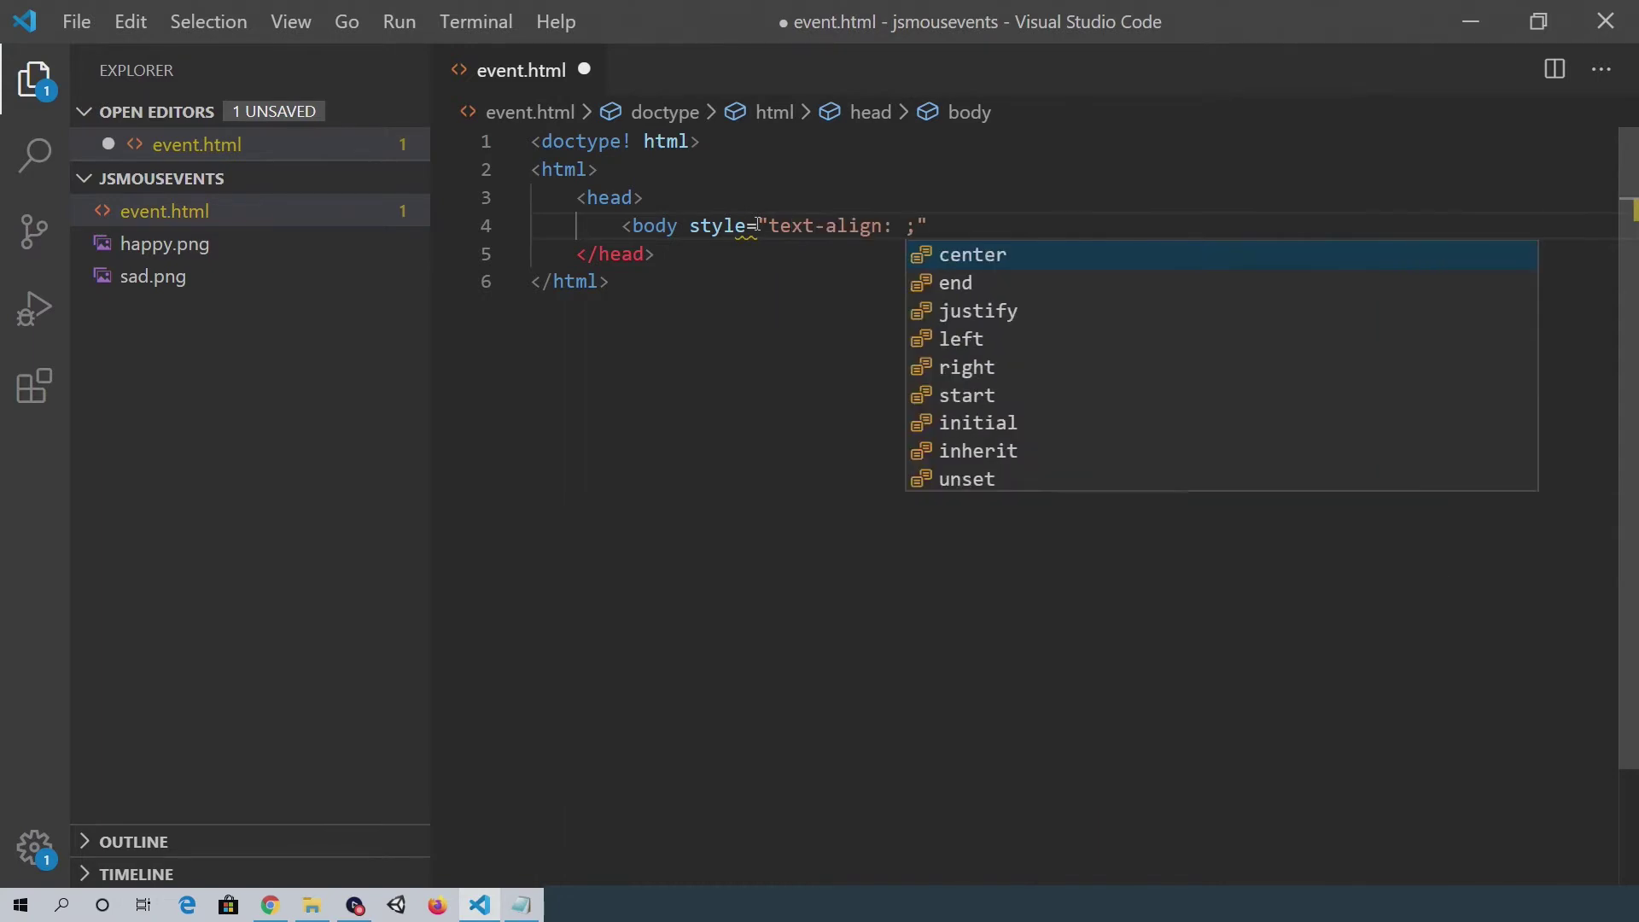
text(center;)
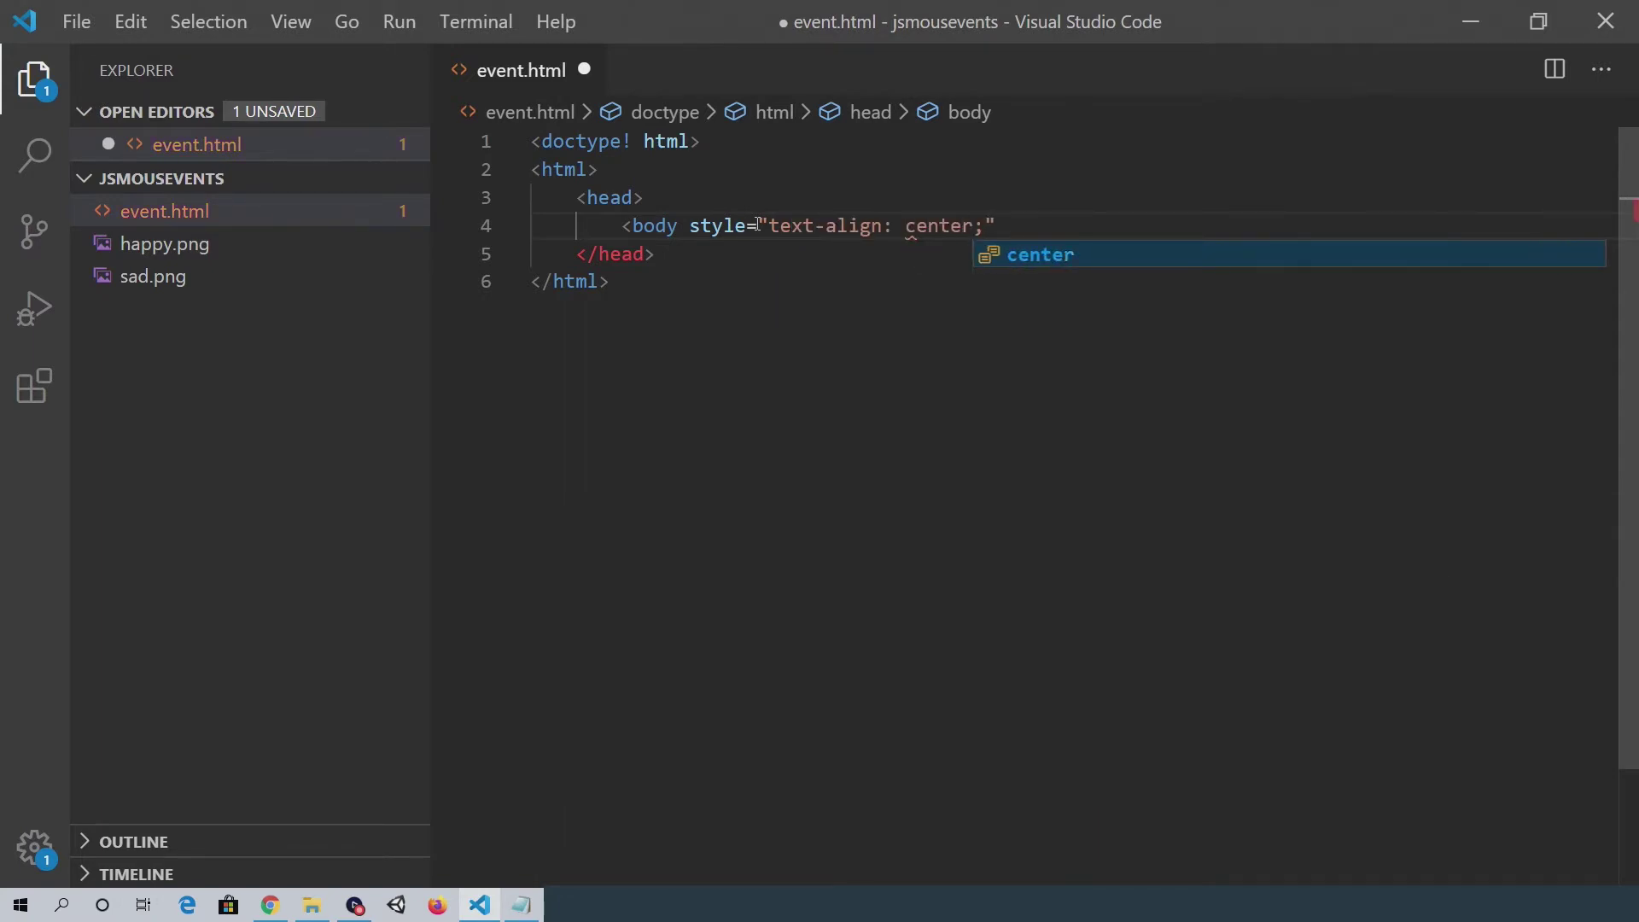
text(")
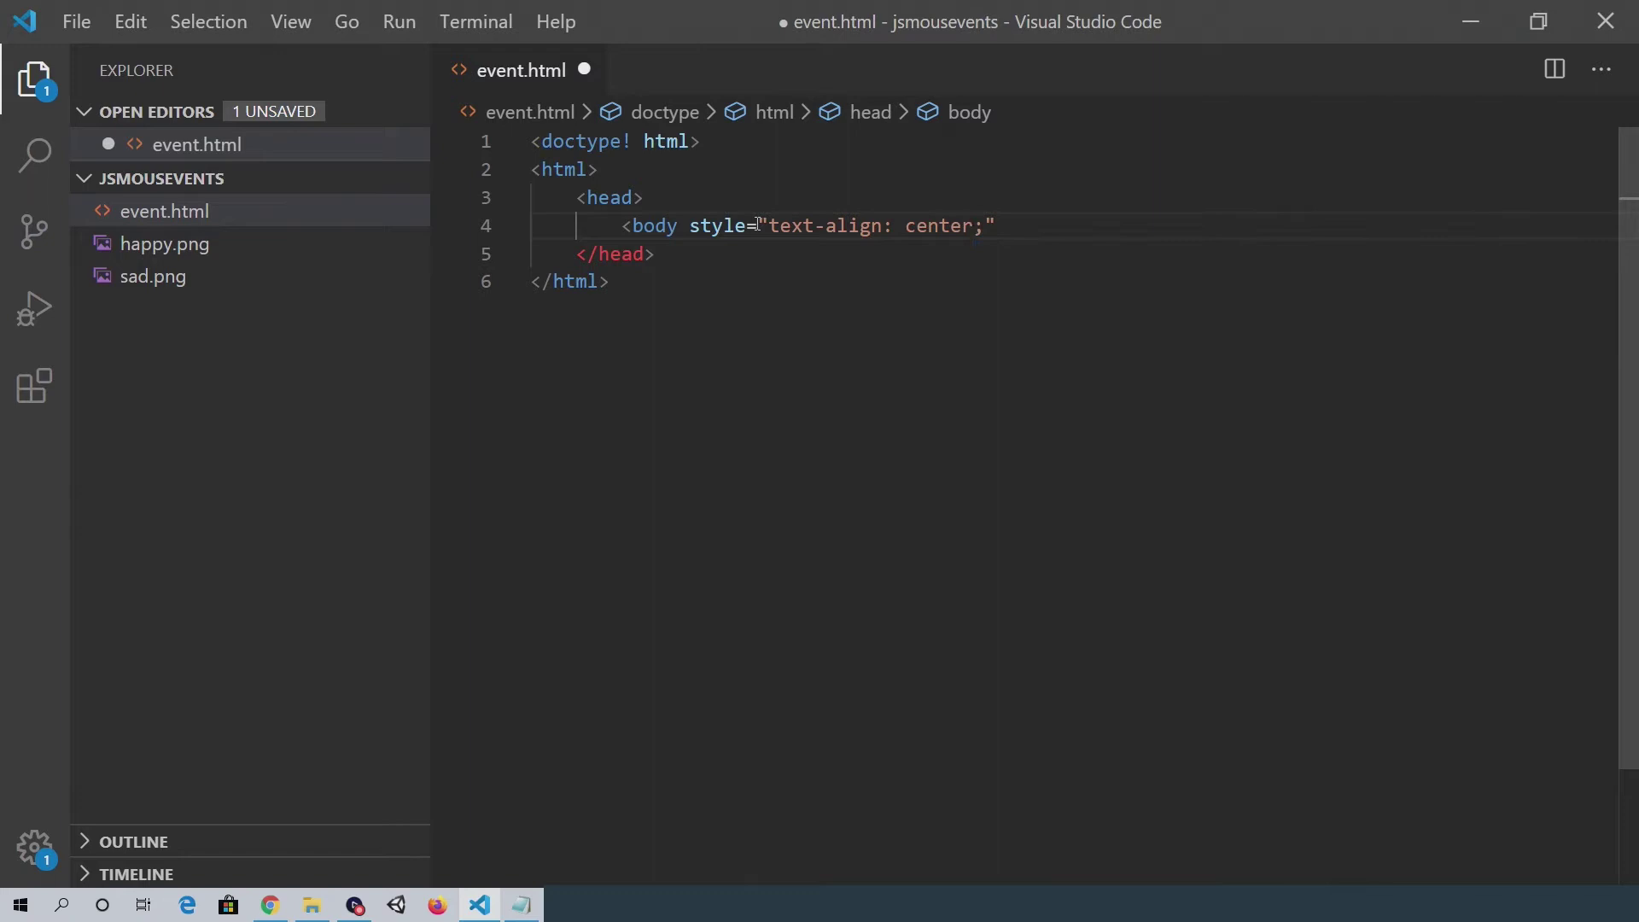
key(Down)
key(Up)
text(>)
key(Return)
key(Return)
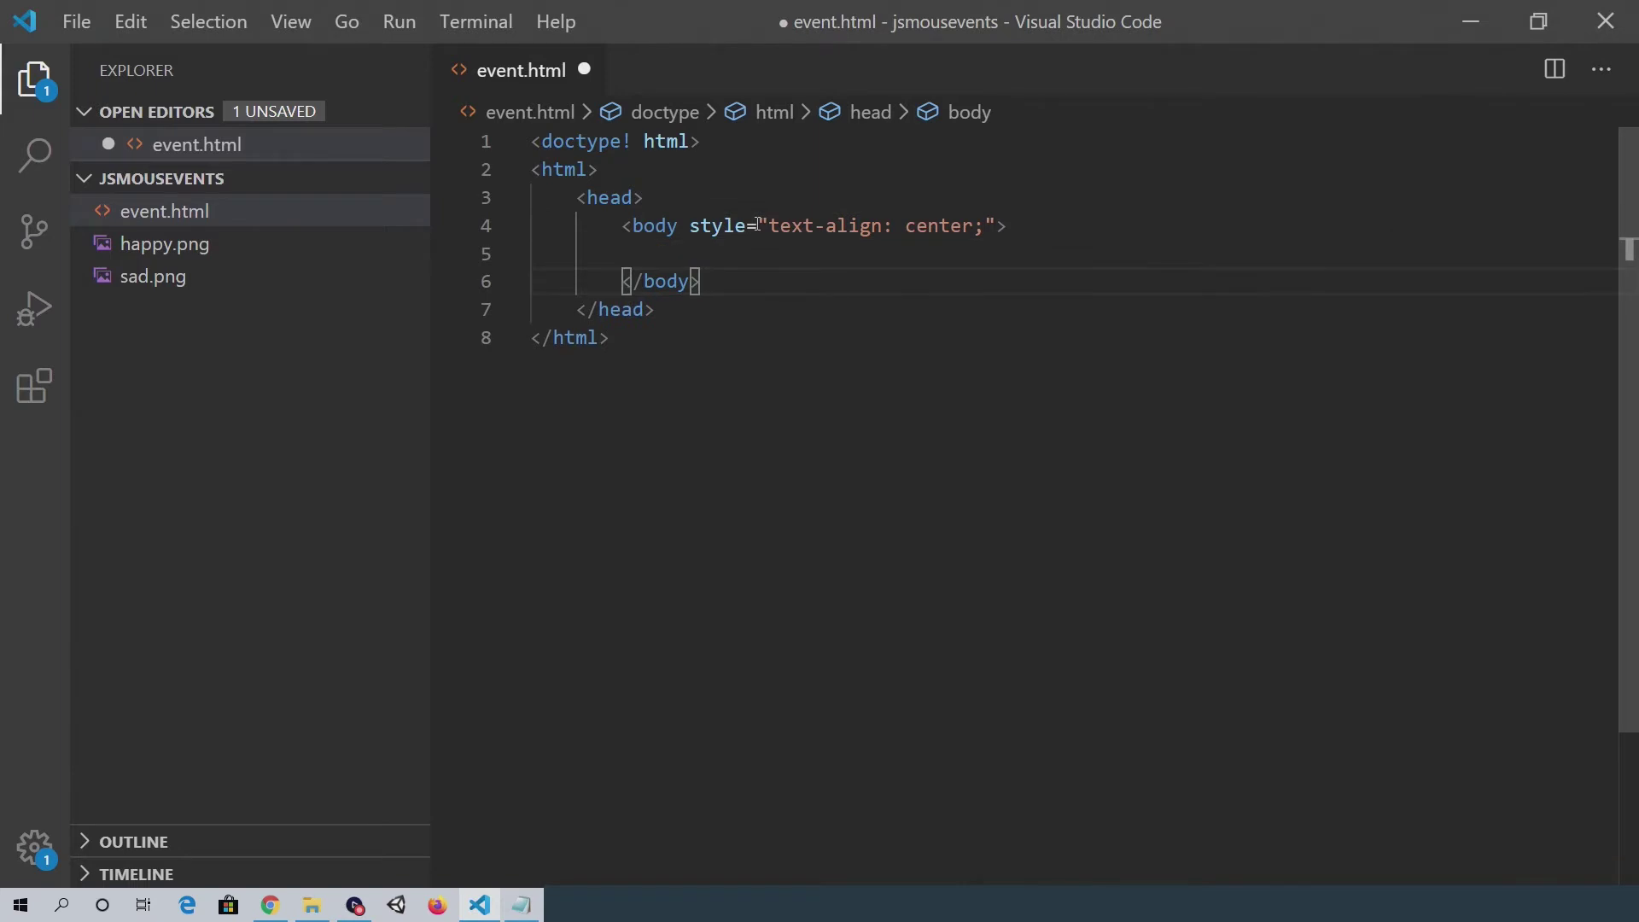
key(Up)
text(<)
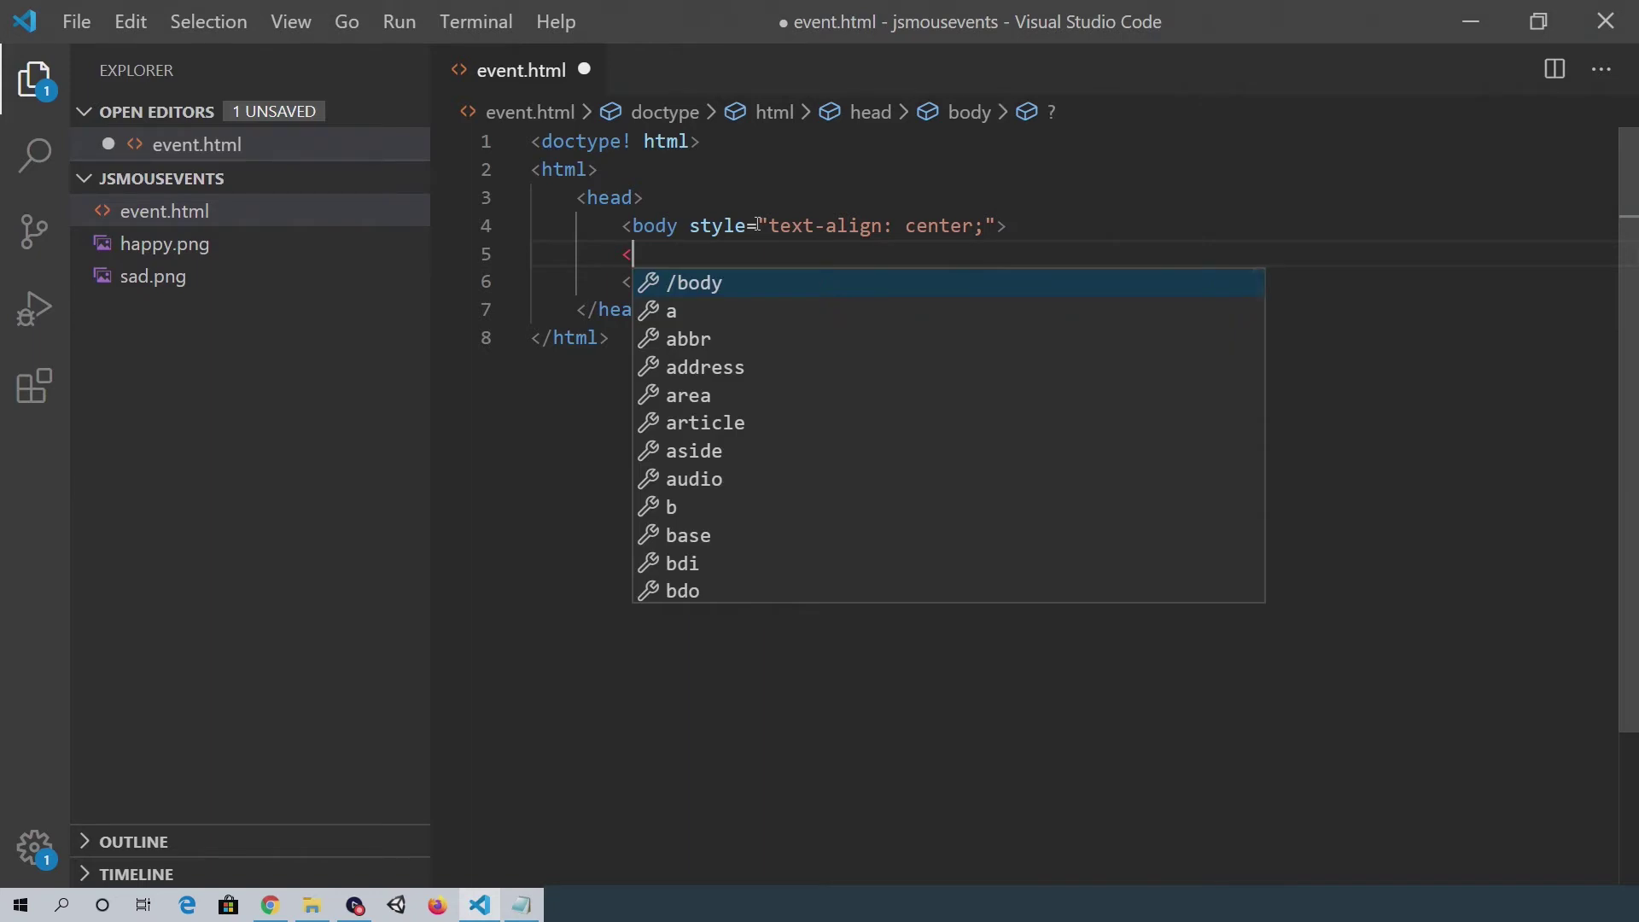
text(p>)
Put an img with id 'face', src 'sad.png', alt 'sad face' in the paragraph, plus an indented line below.
key(Return)
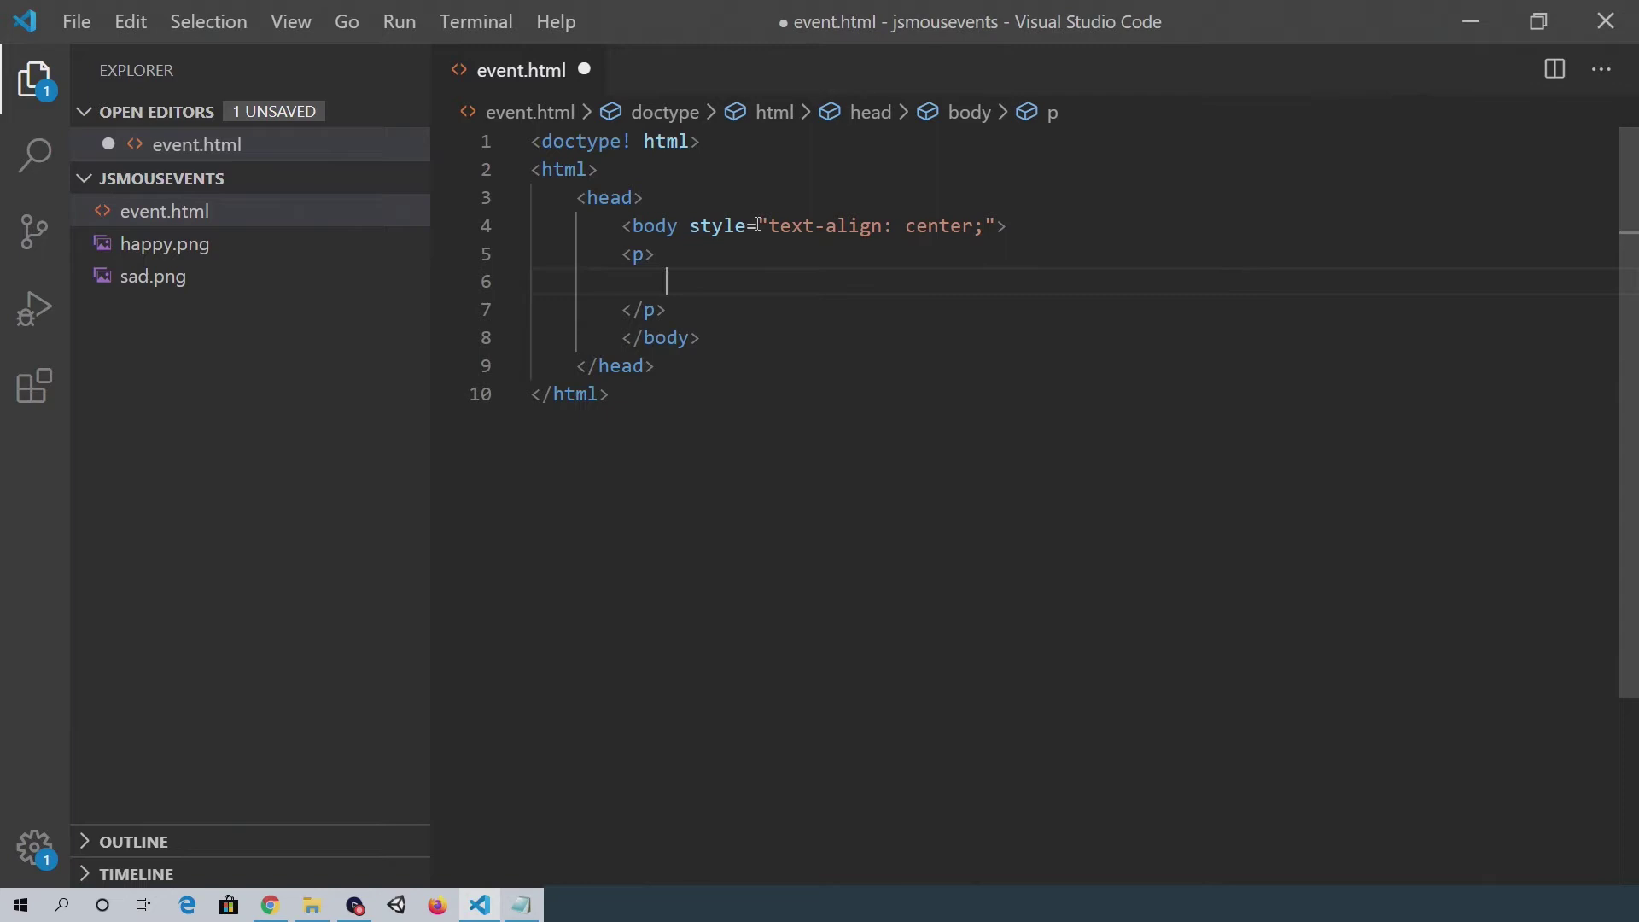
text(<ima)
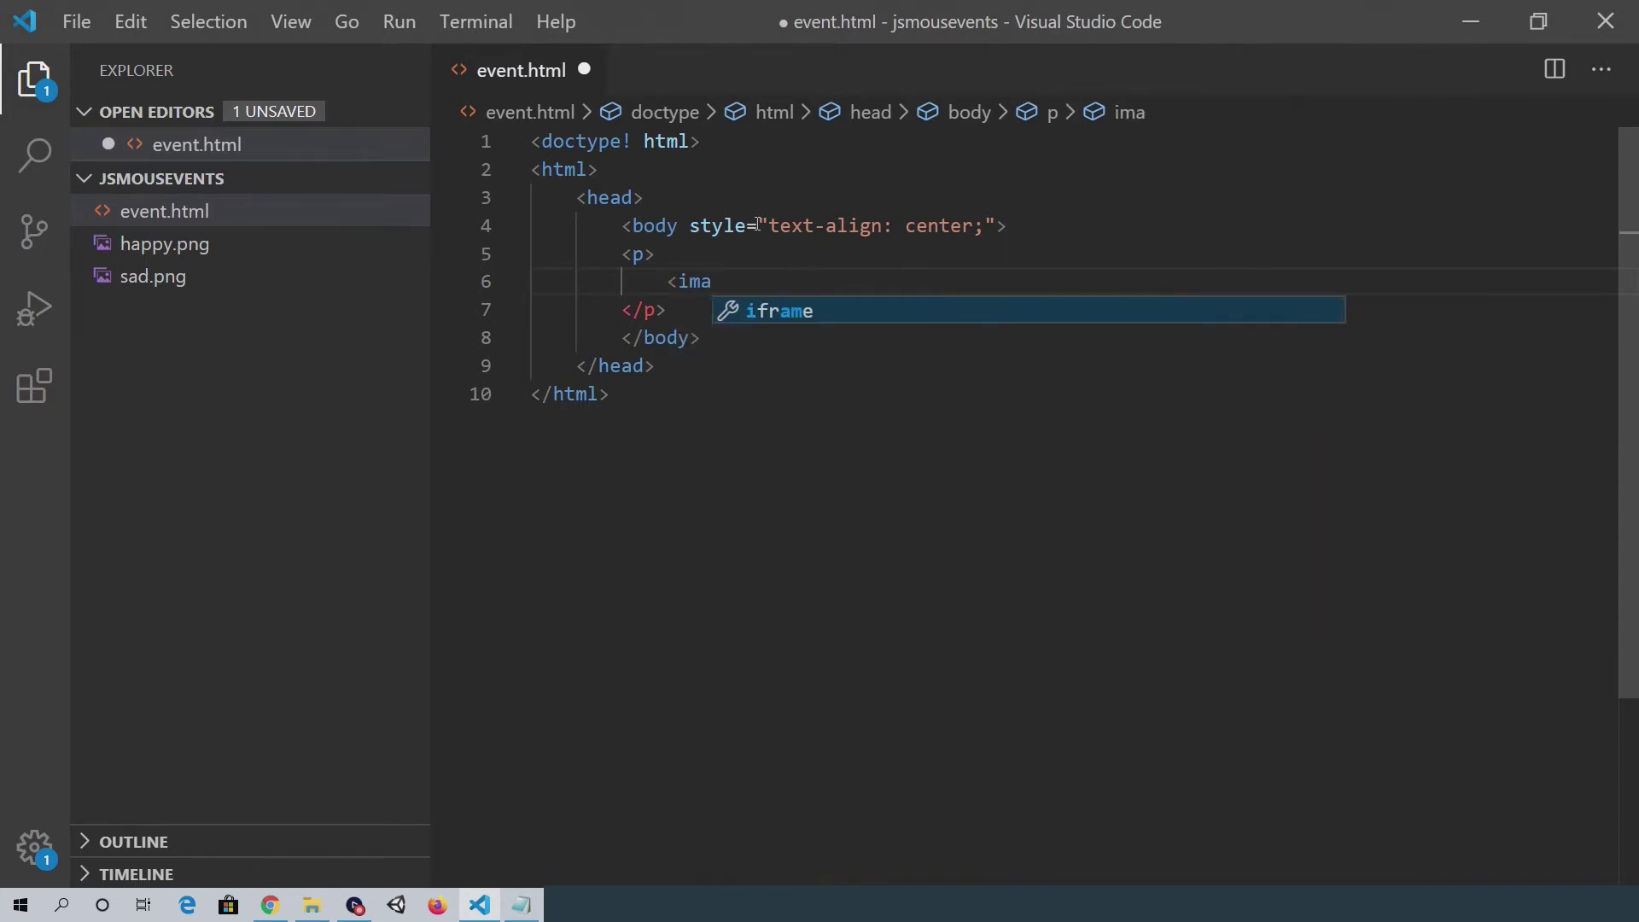
text(ge id-)
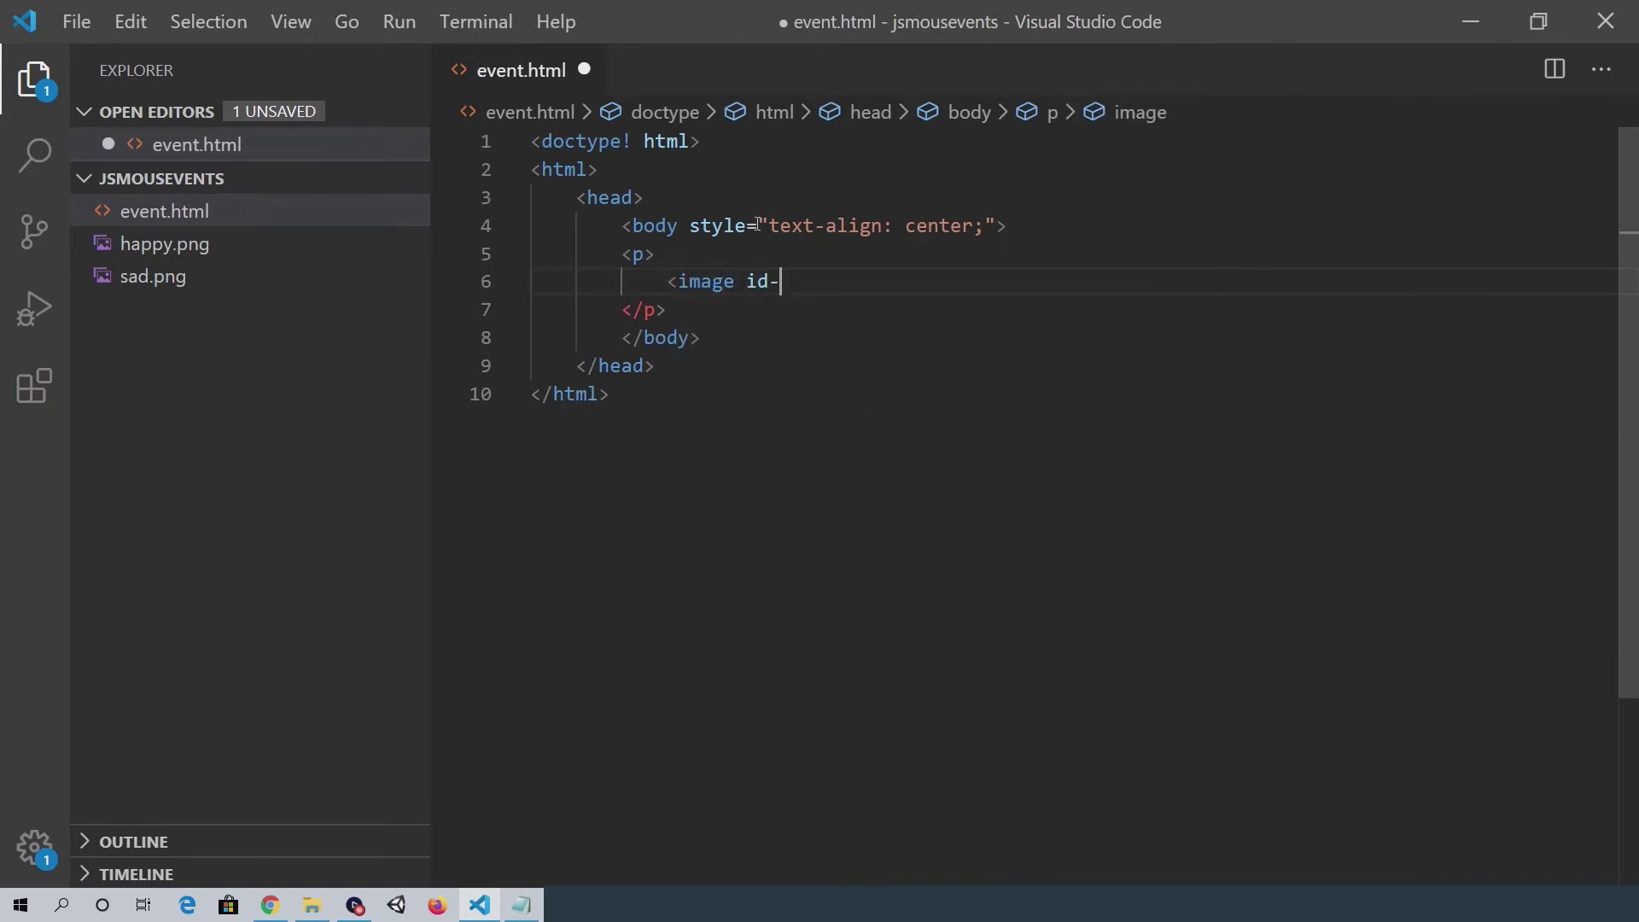
key(BackSpace)
text(="f)
text(ace")
text( src)
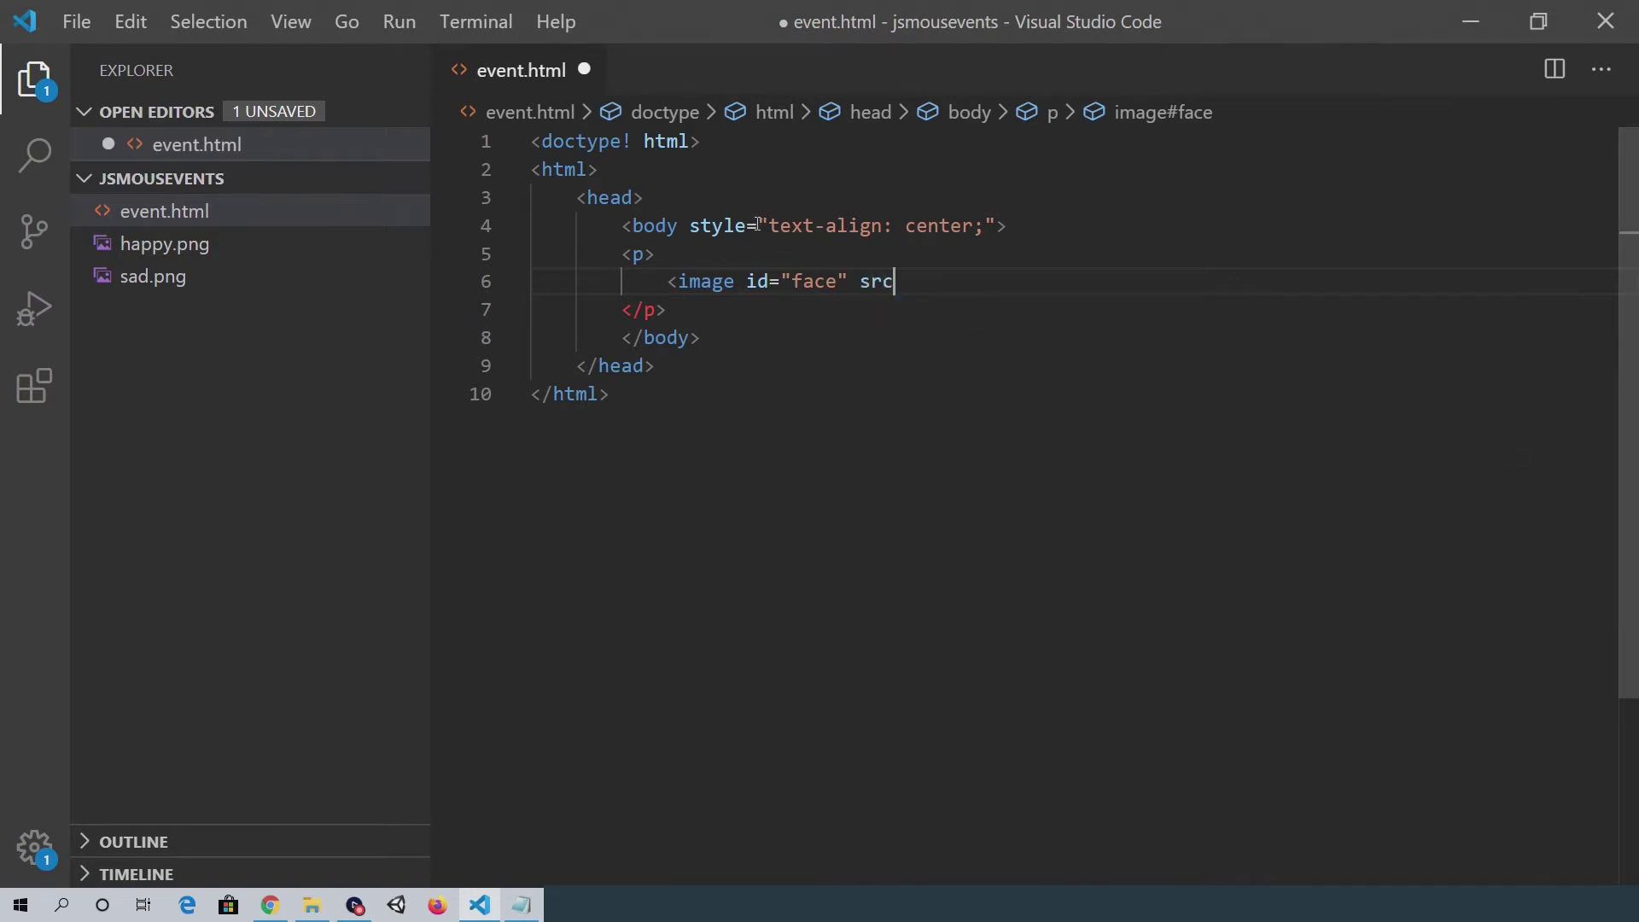
text(="sad)
text(.png")
text( a)
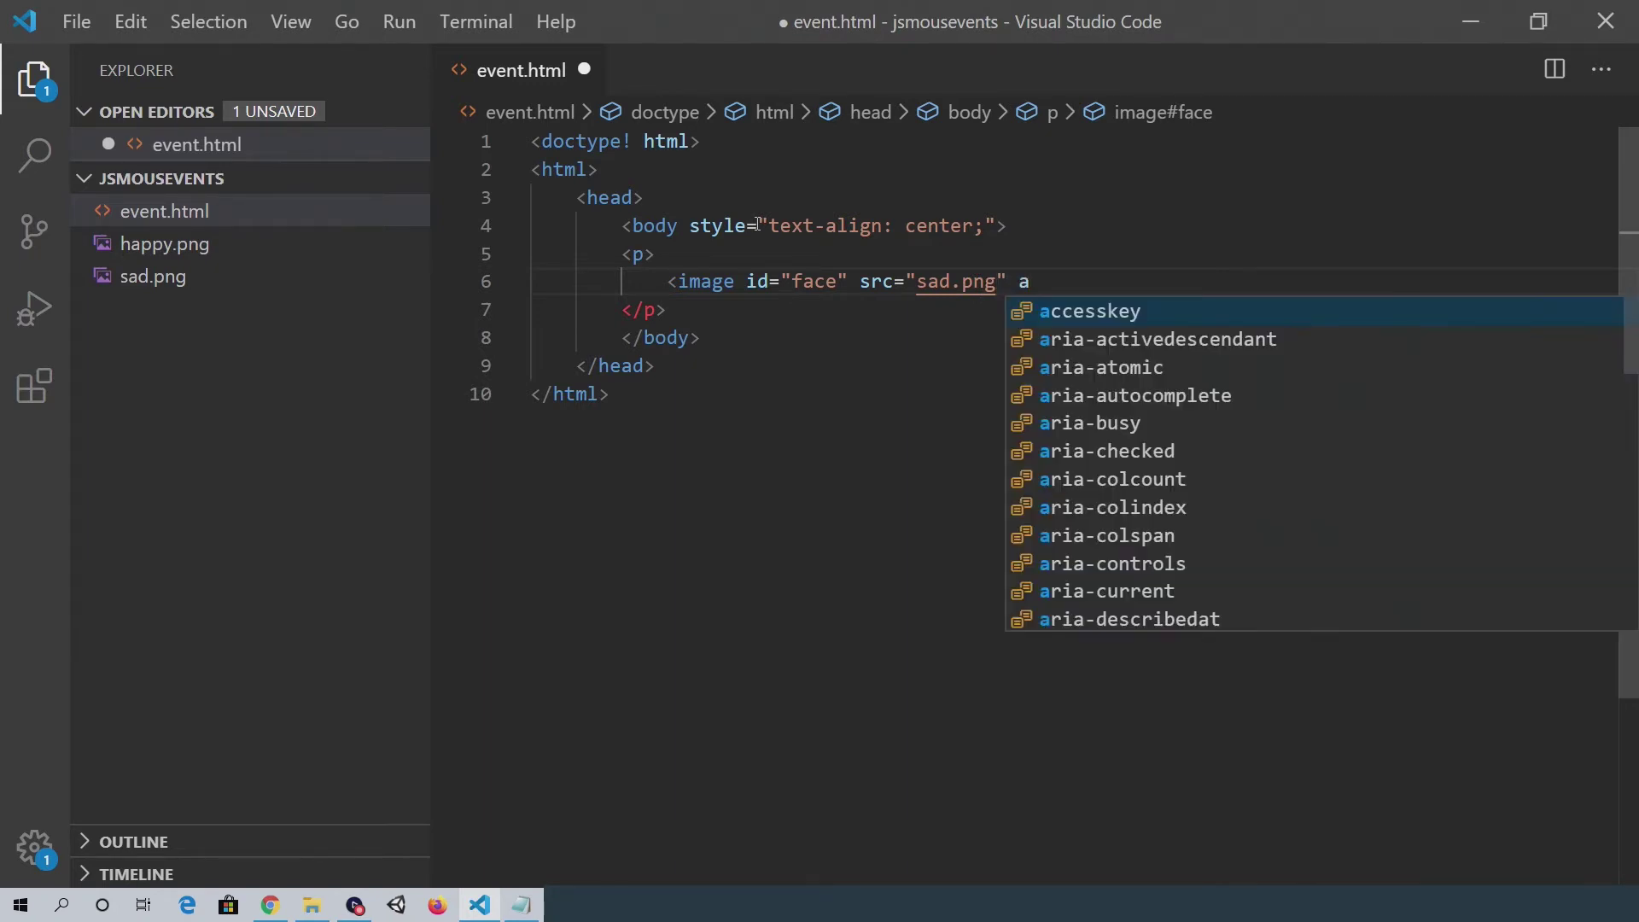
text(lt=)
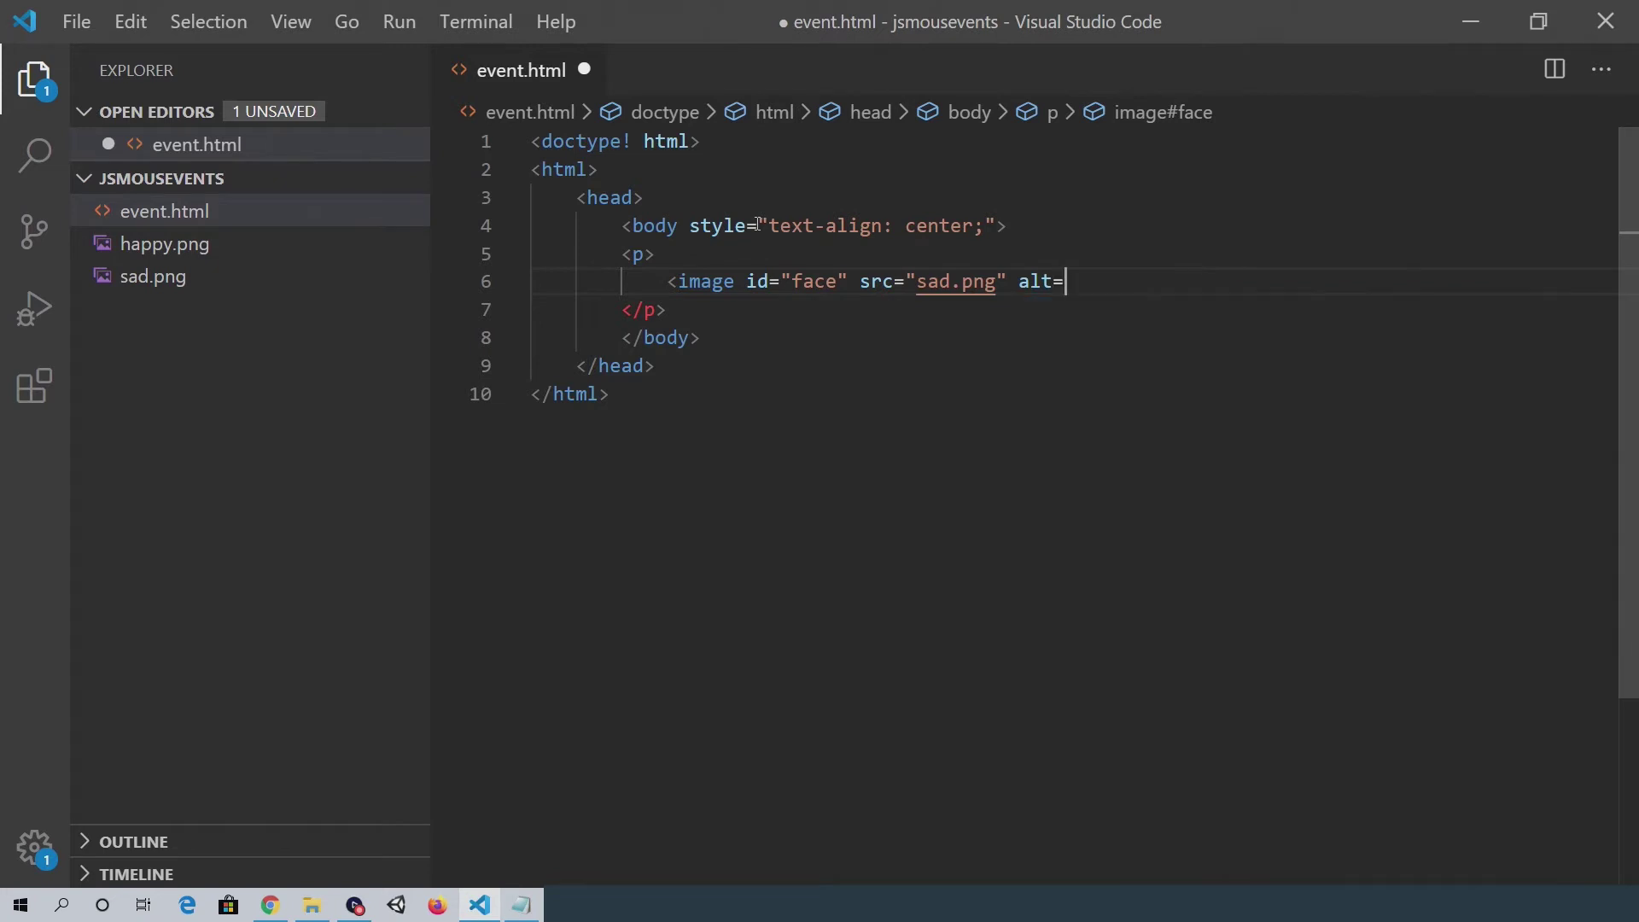
text("sad face)
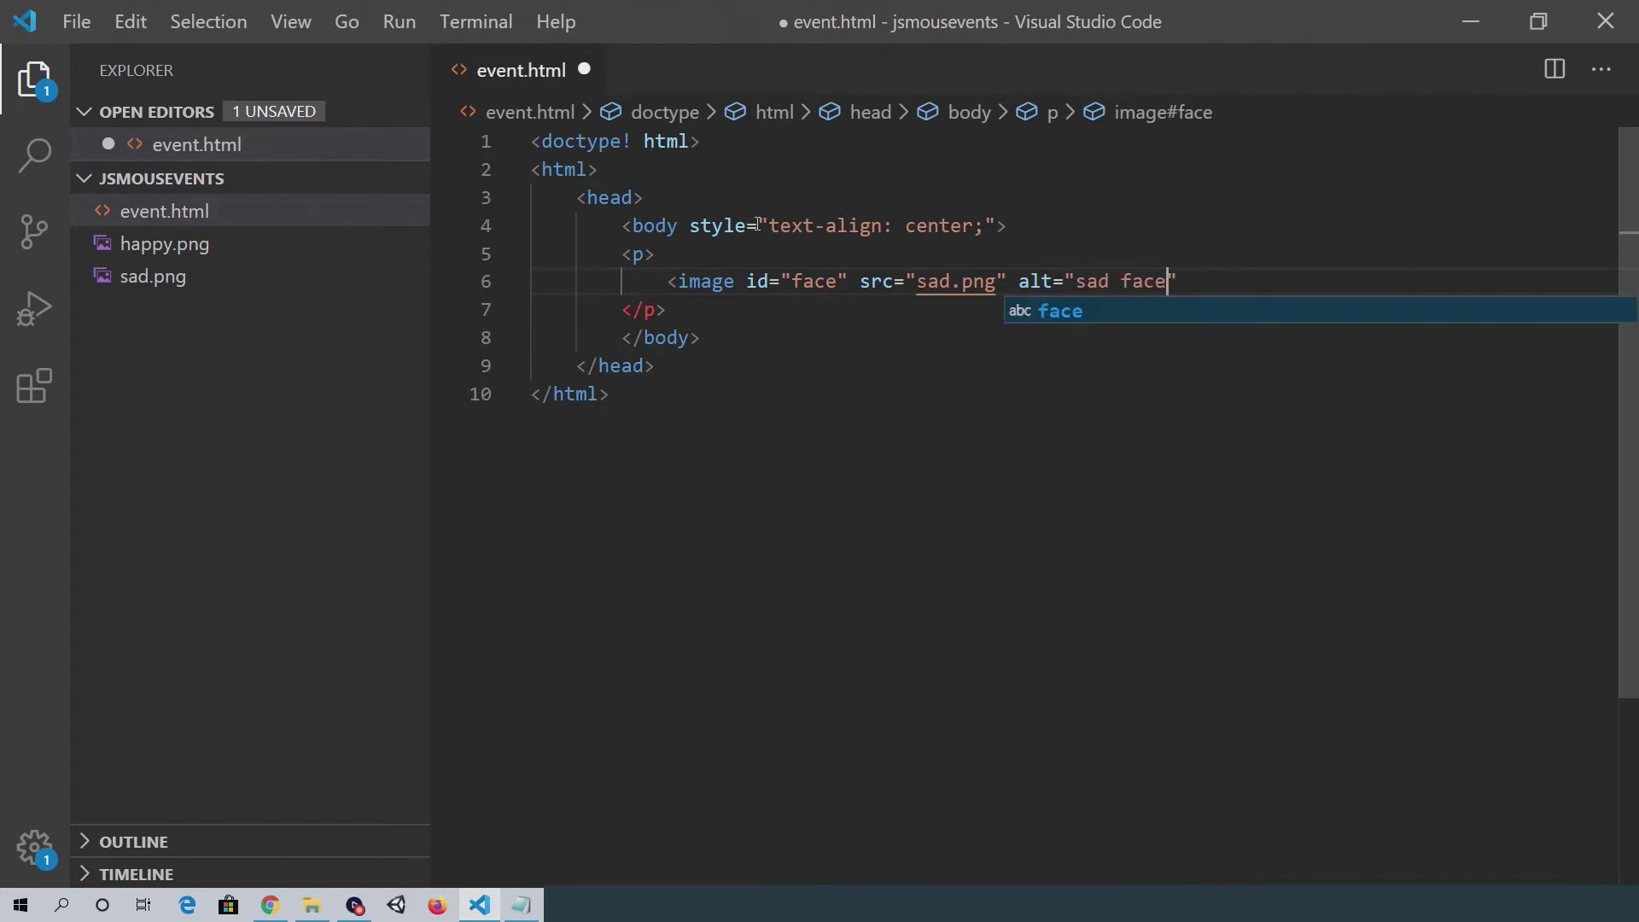
text("></image>)
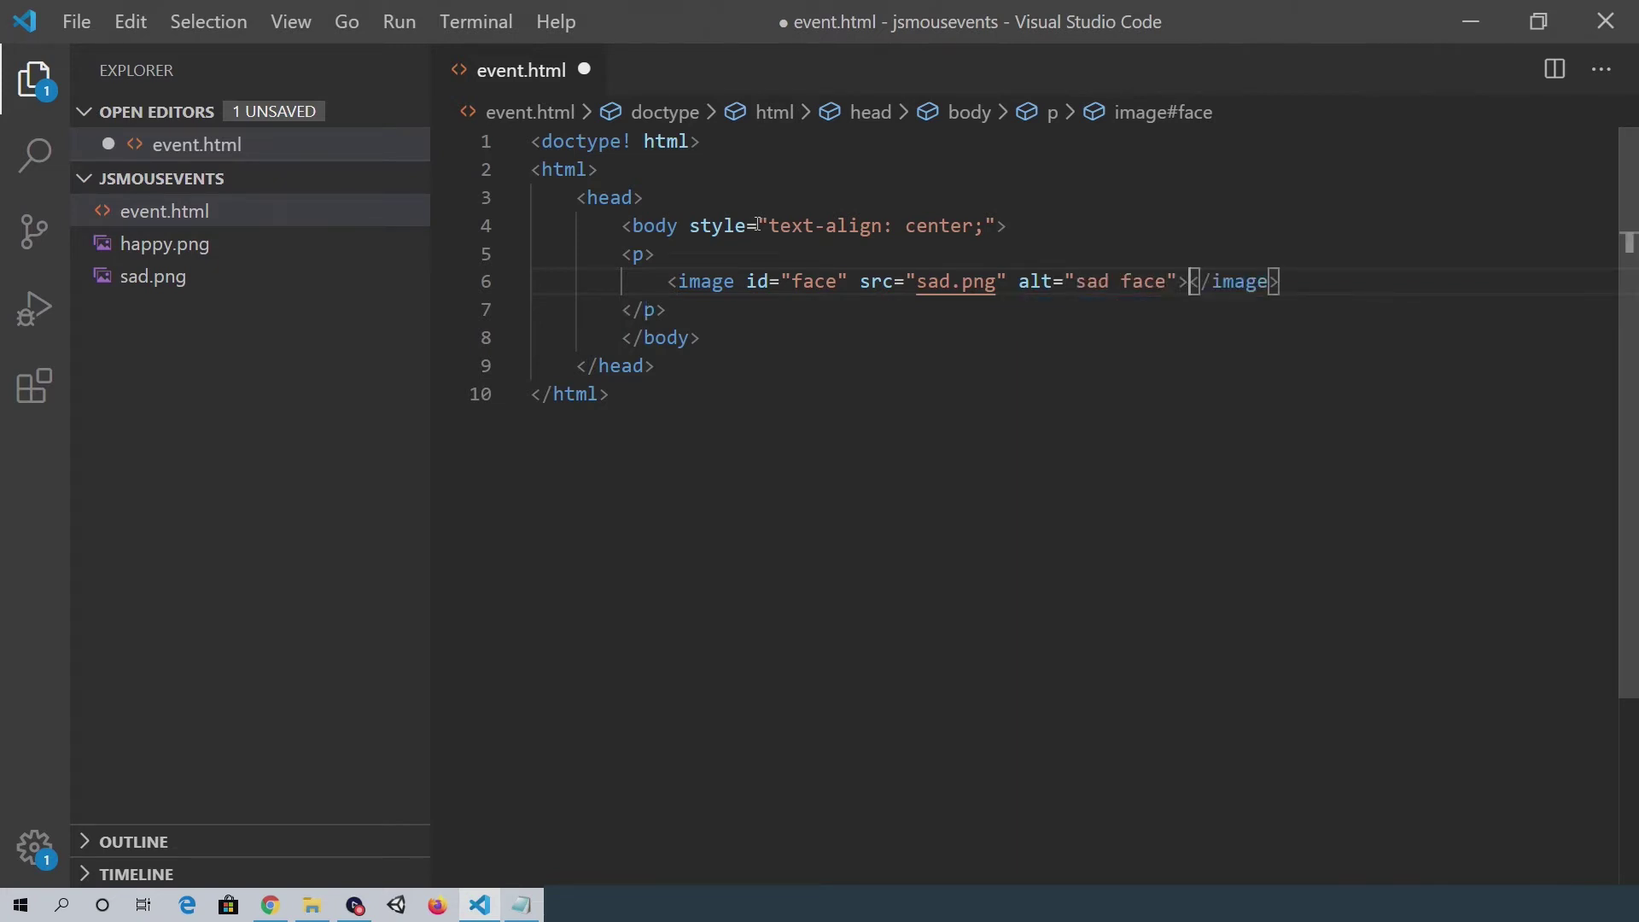
key(Down)
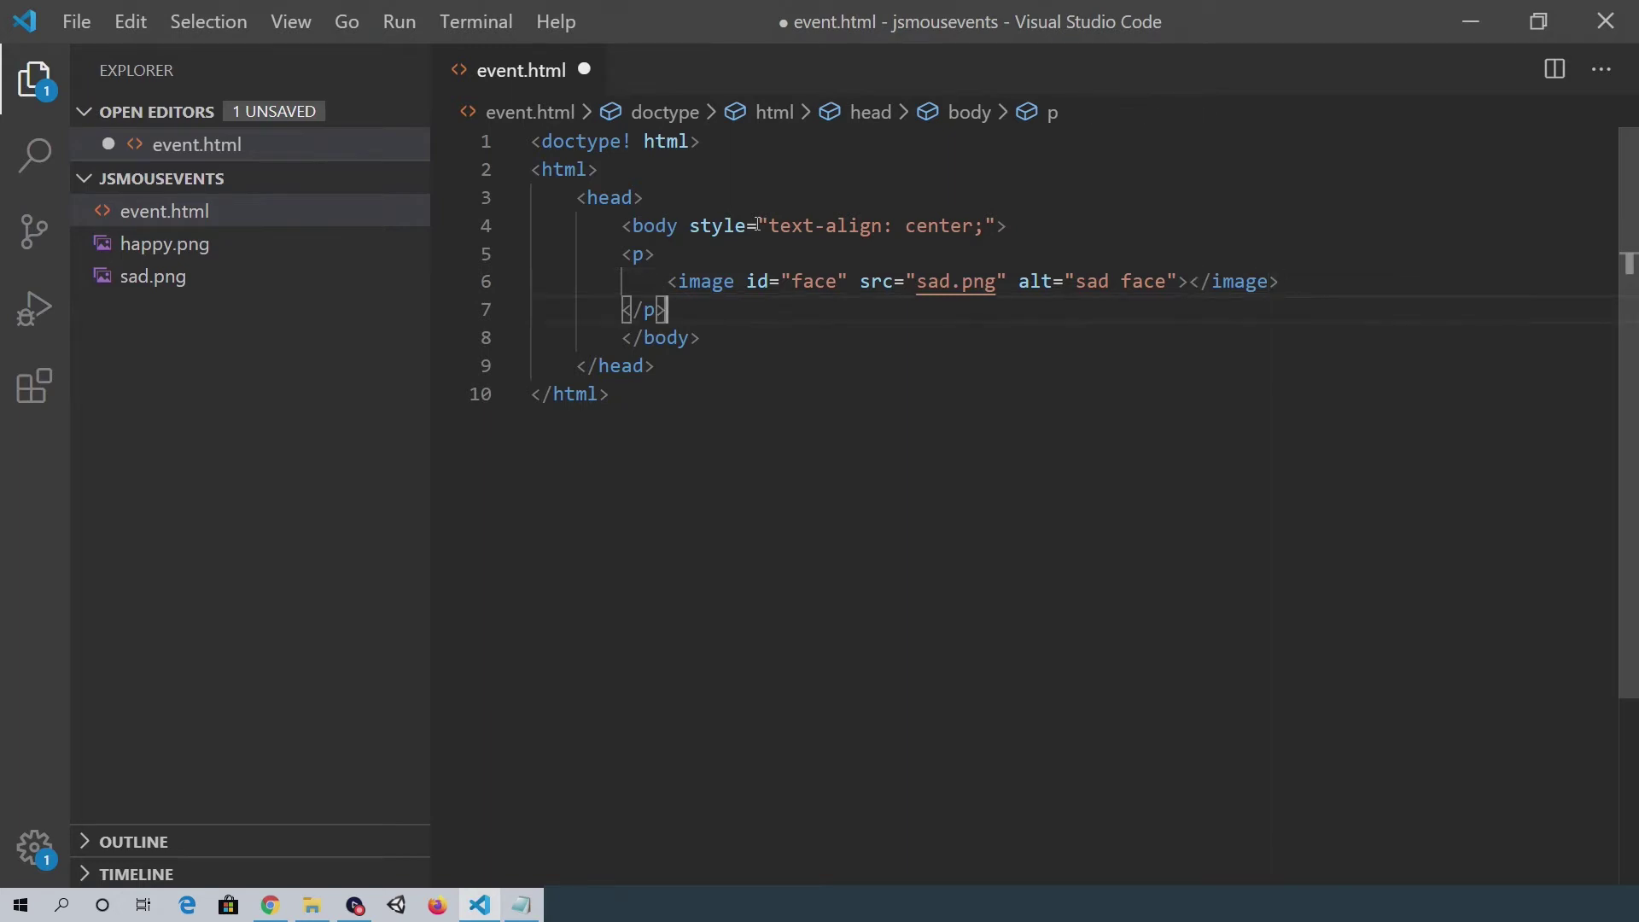
key(Return)
key(Tab)
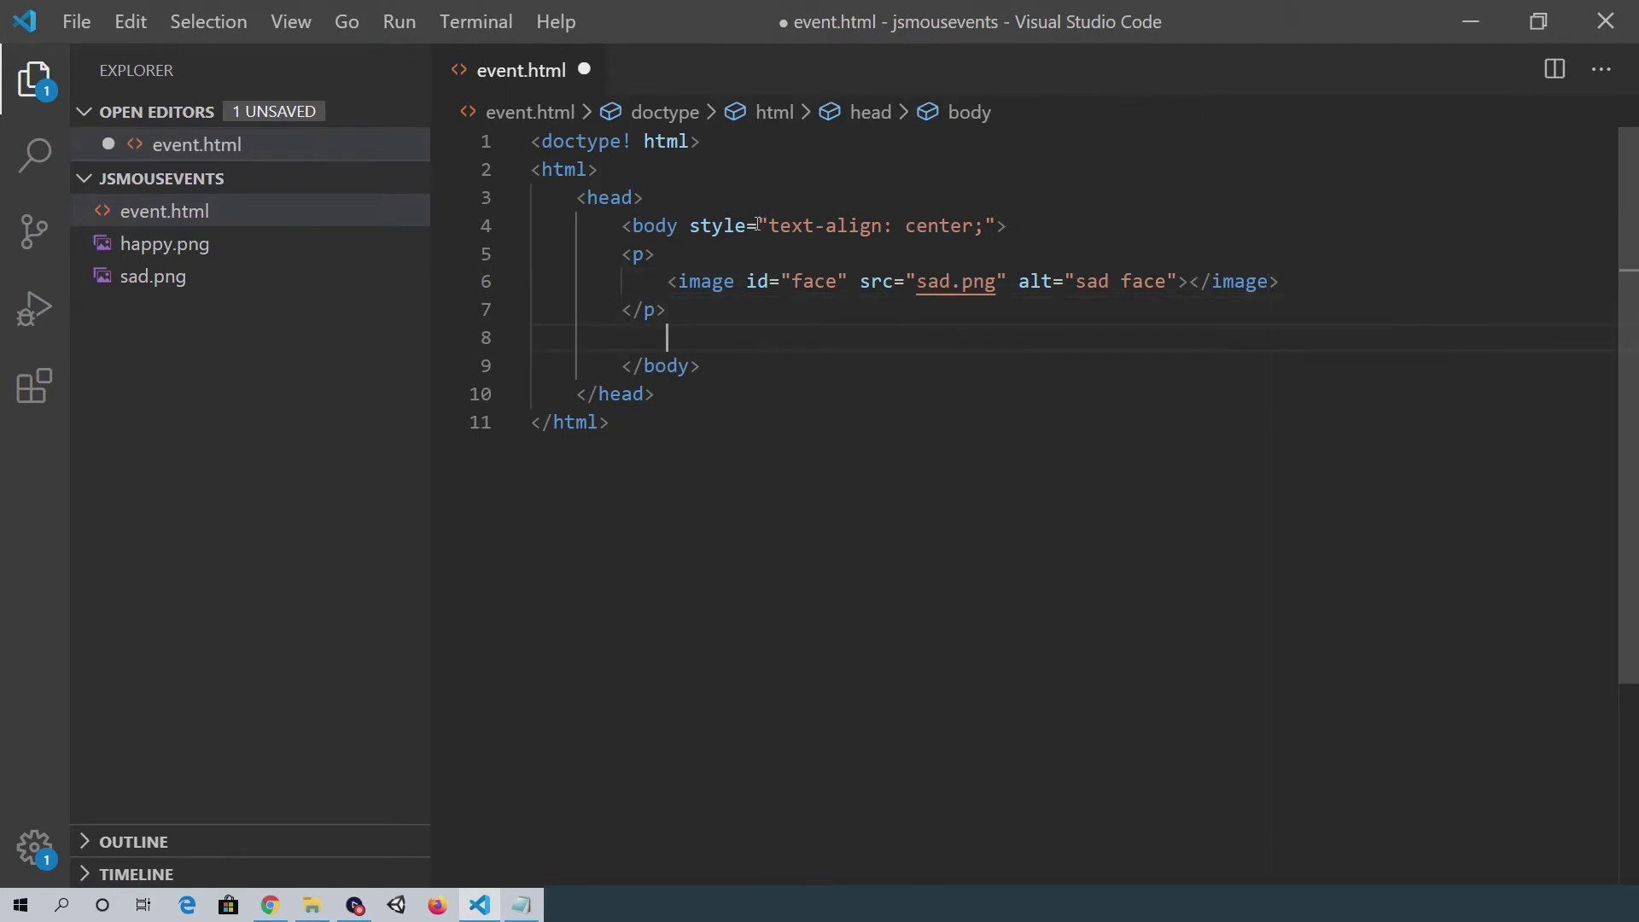
text(<label)
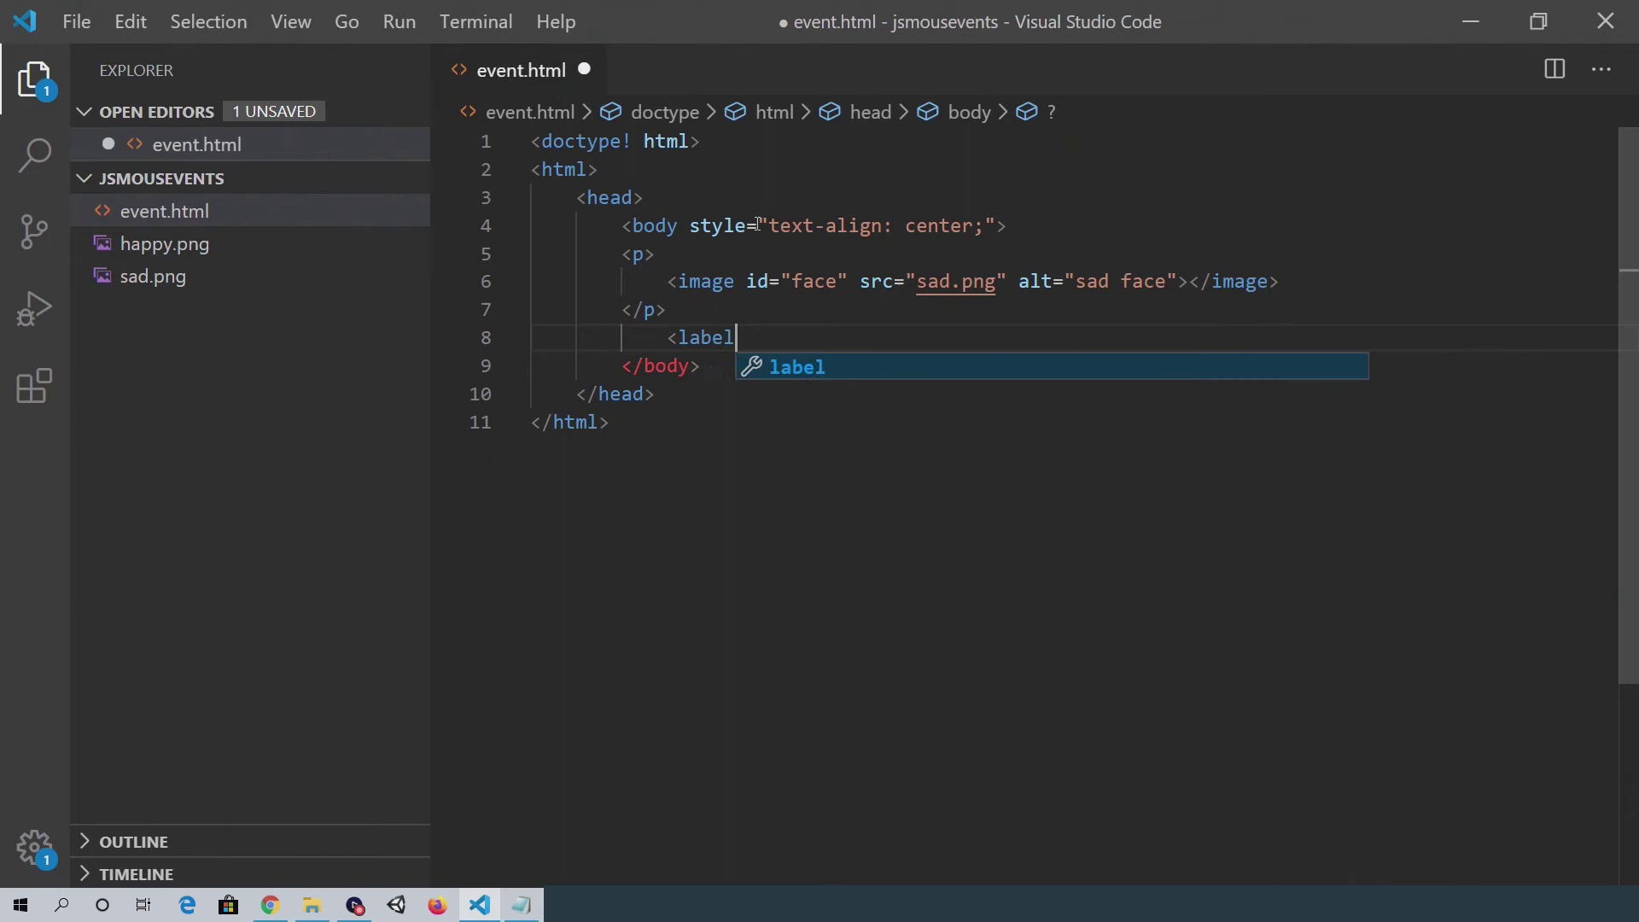
text( id)
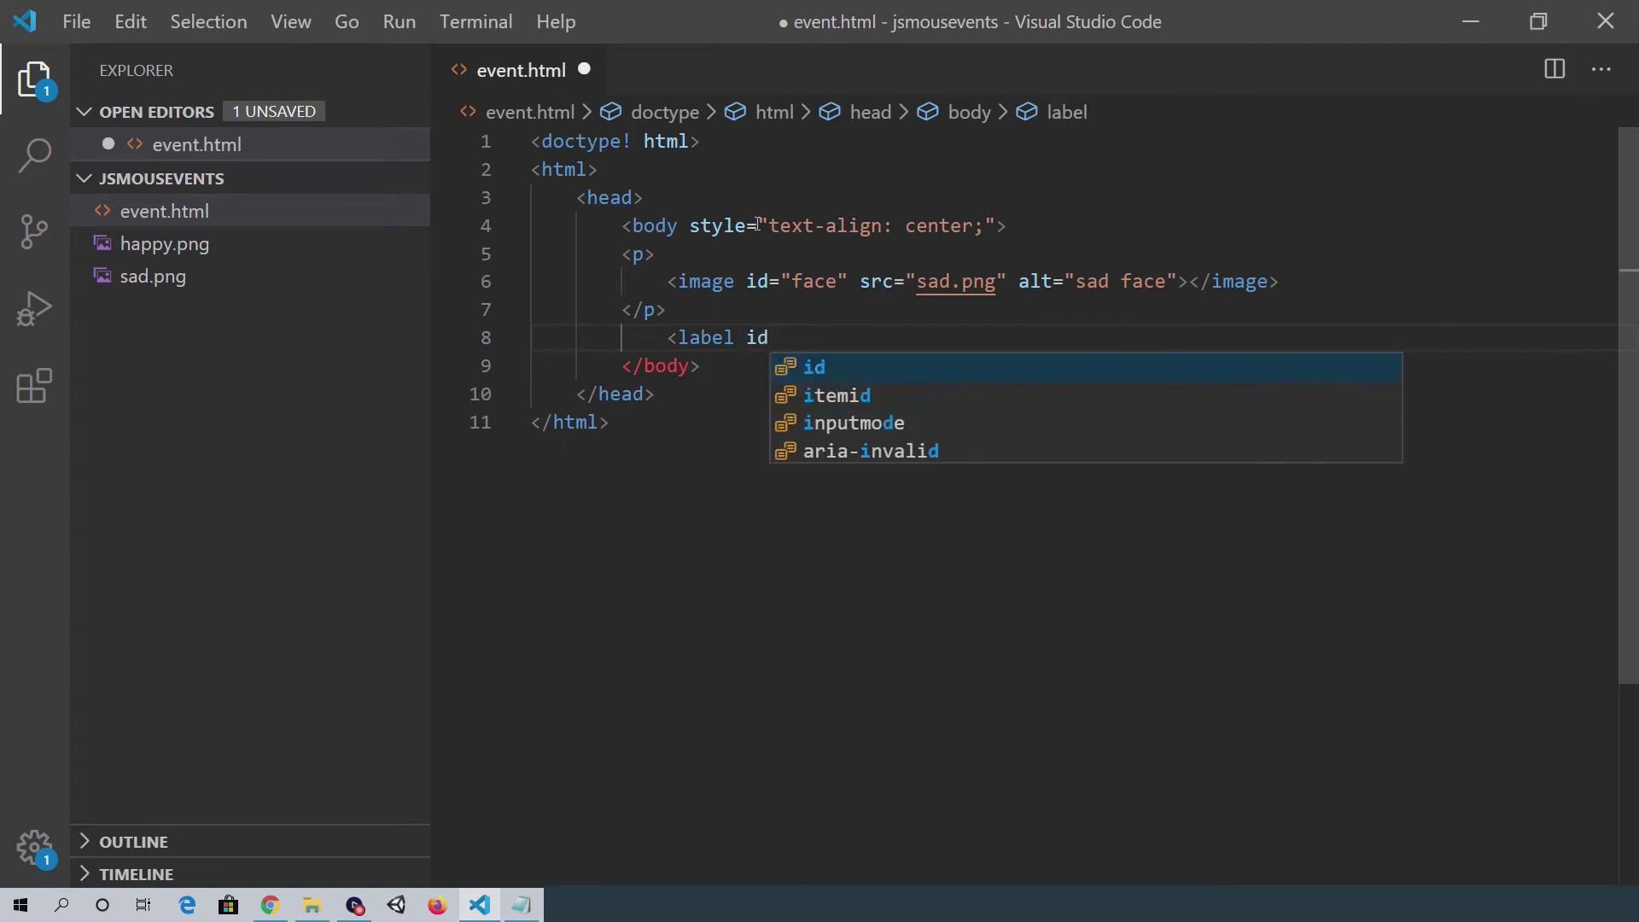
text(=")
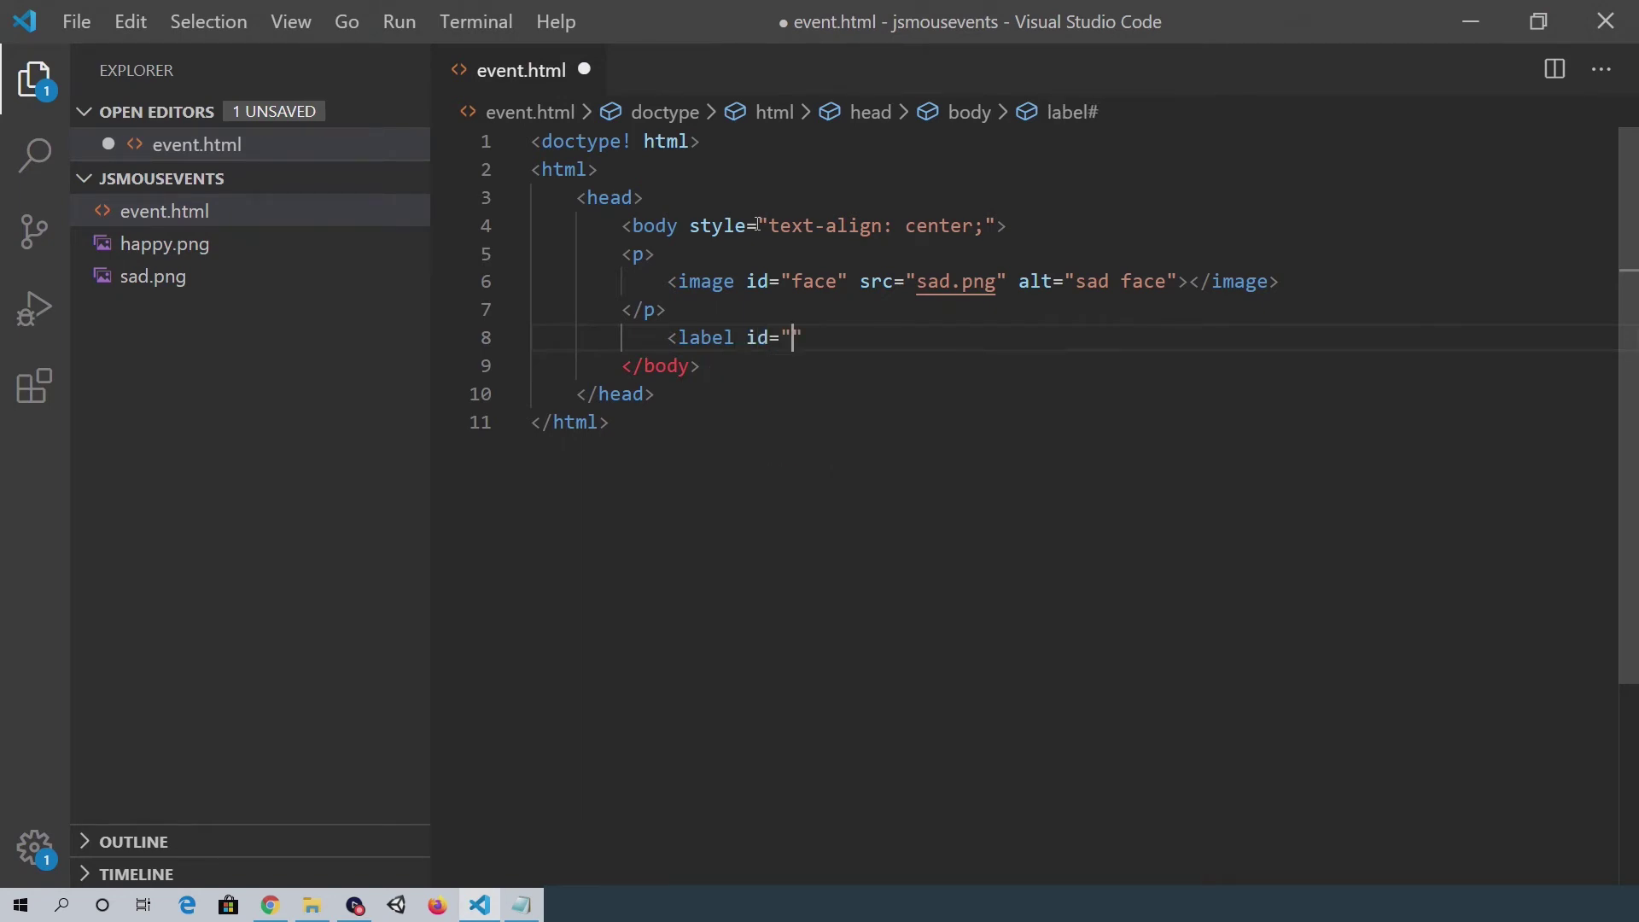
text(attention)
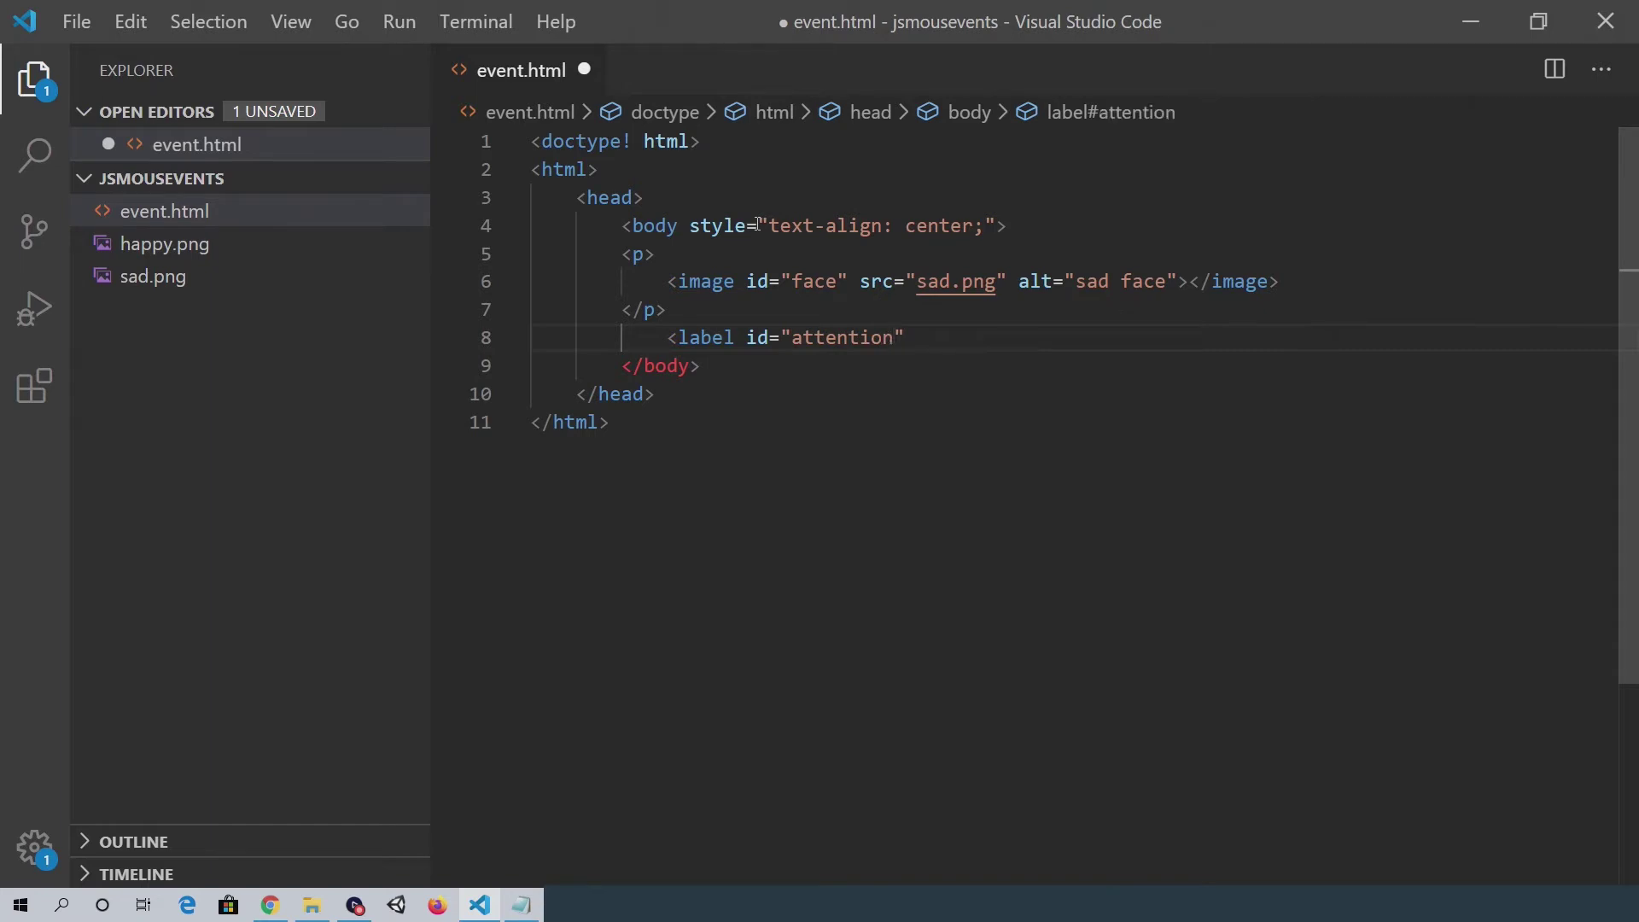
text(")
text( sty)
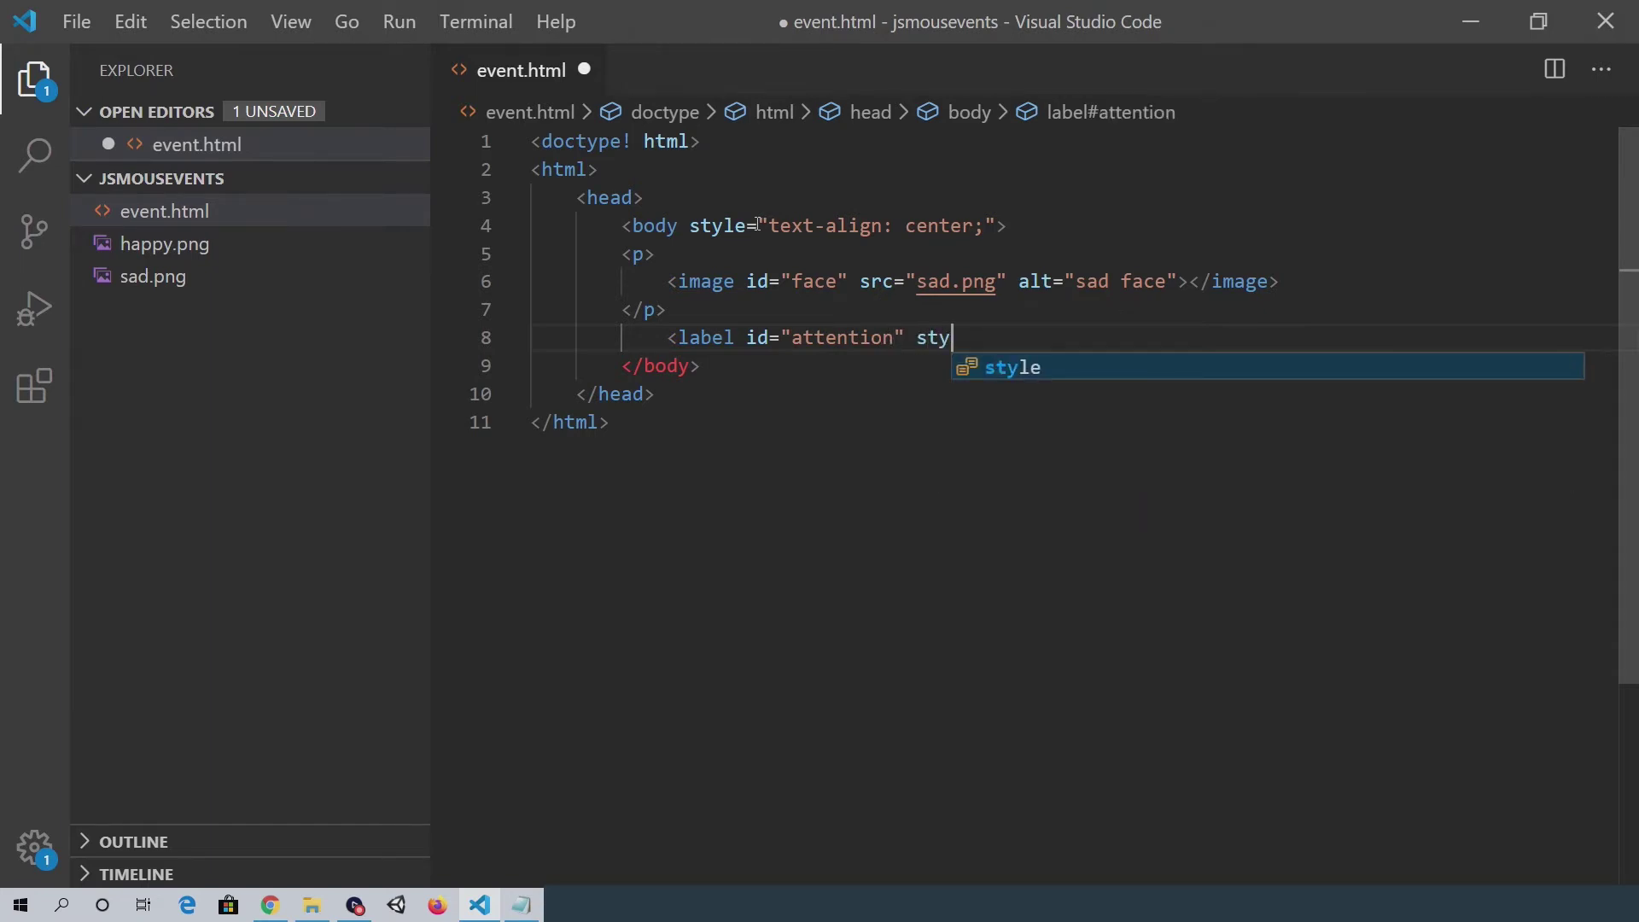
text(le=")
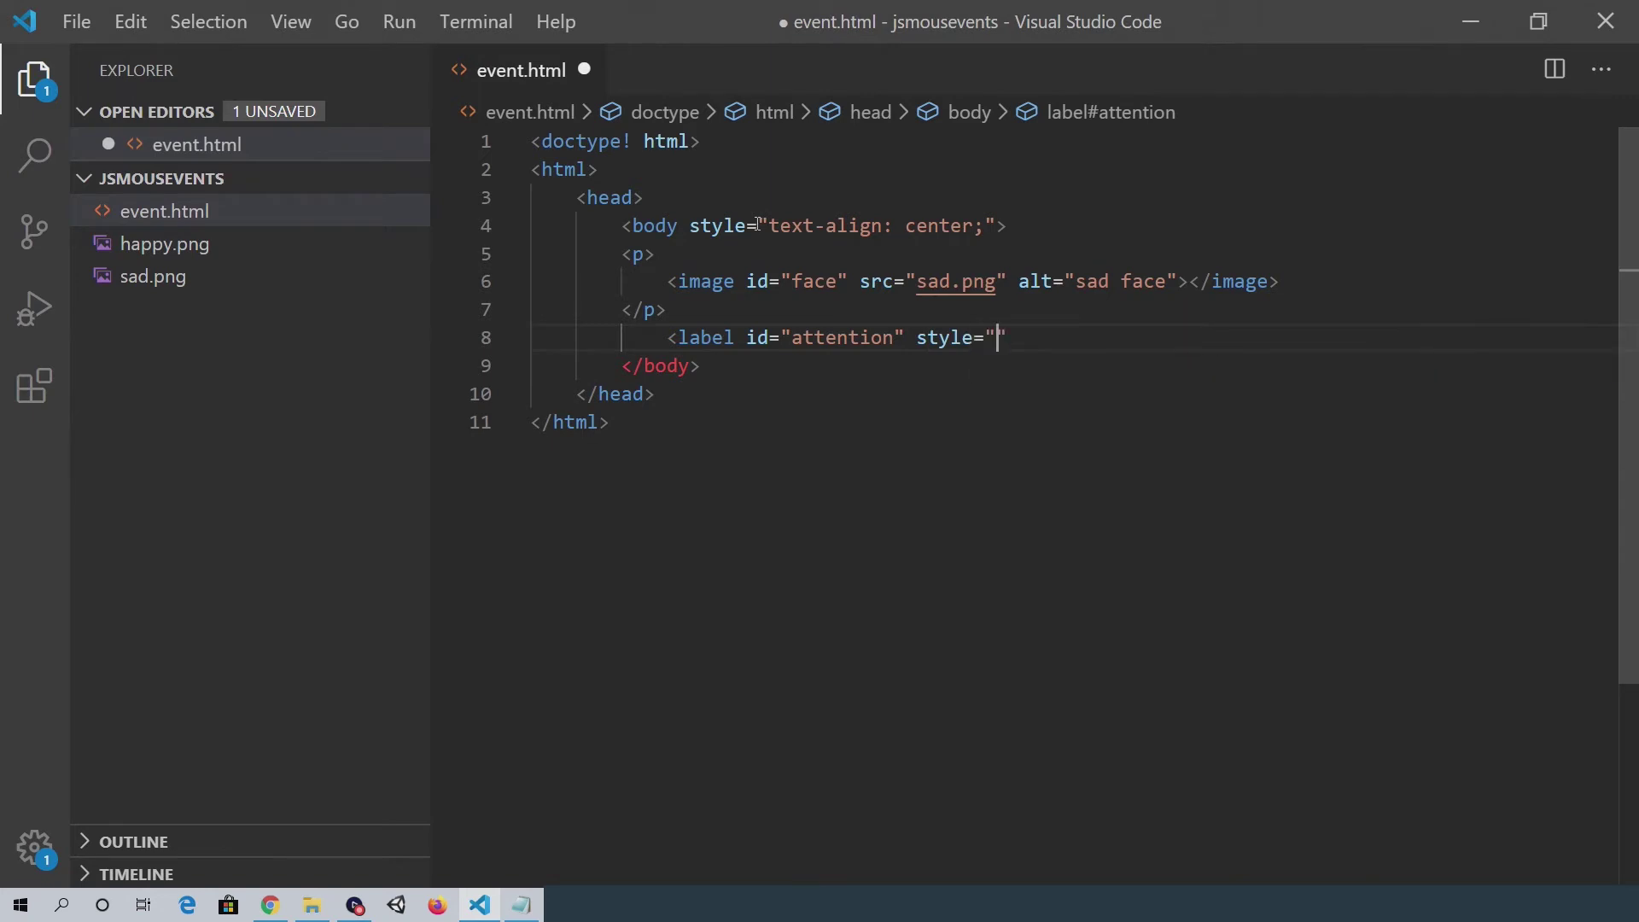
text(font)
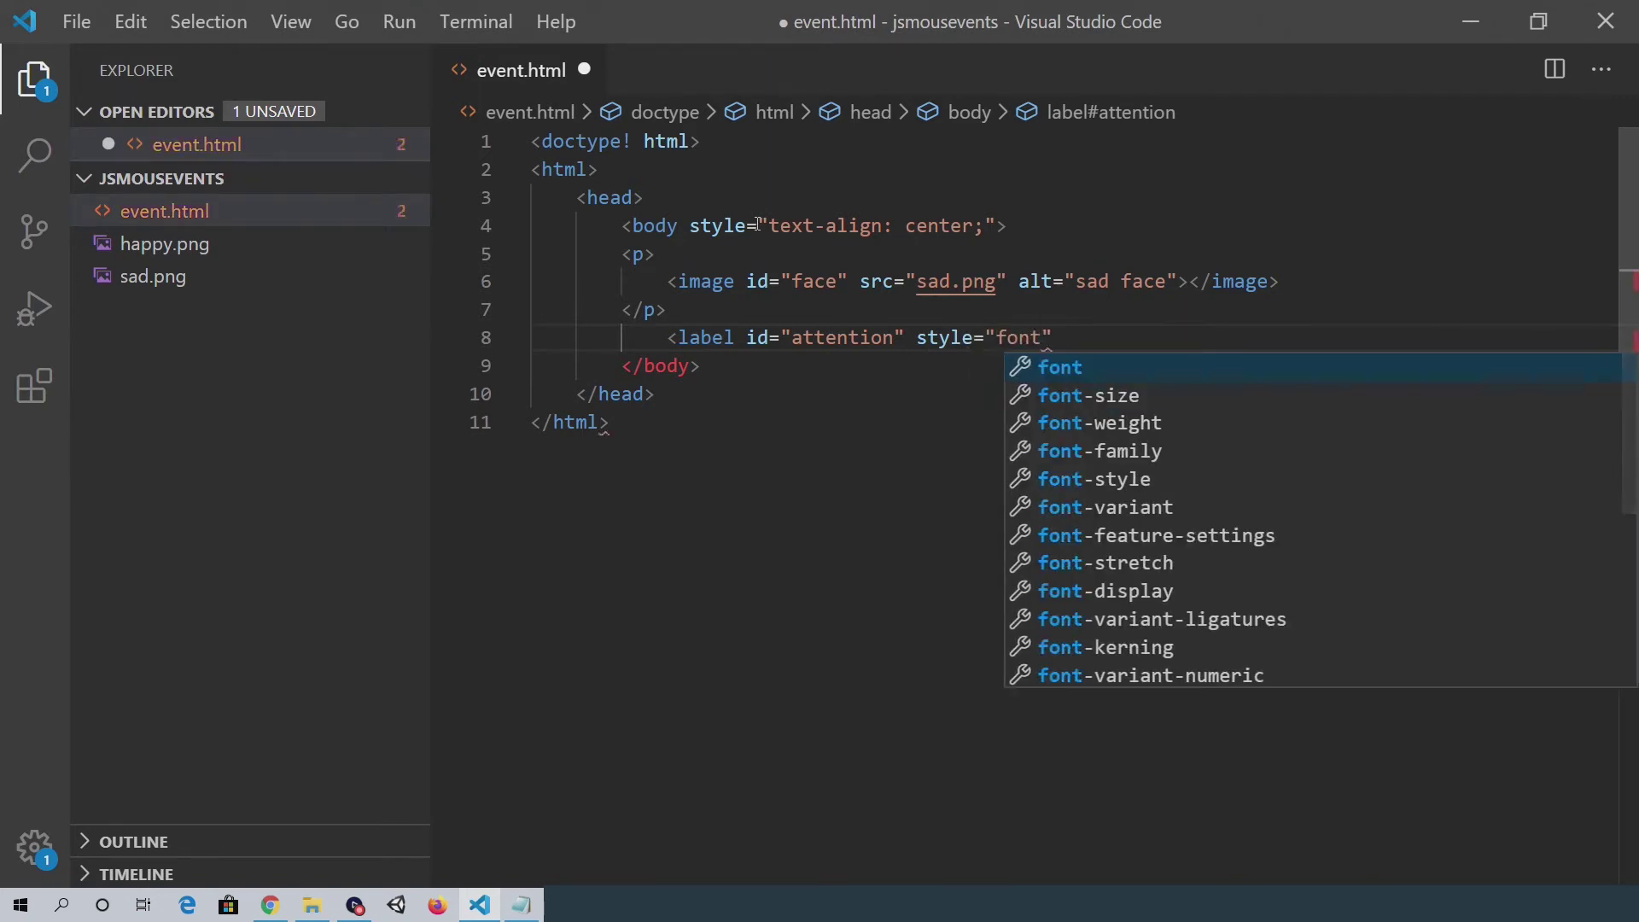
Add label id 'attention' with font-size xx-large, reading 'Gimme some attention...'.
key(Down)
key(Return)
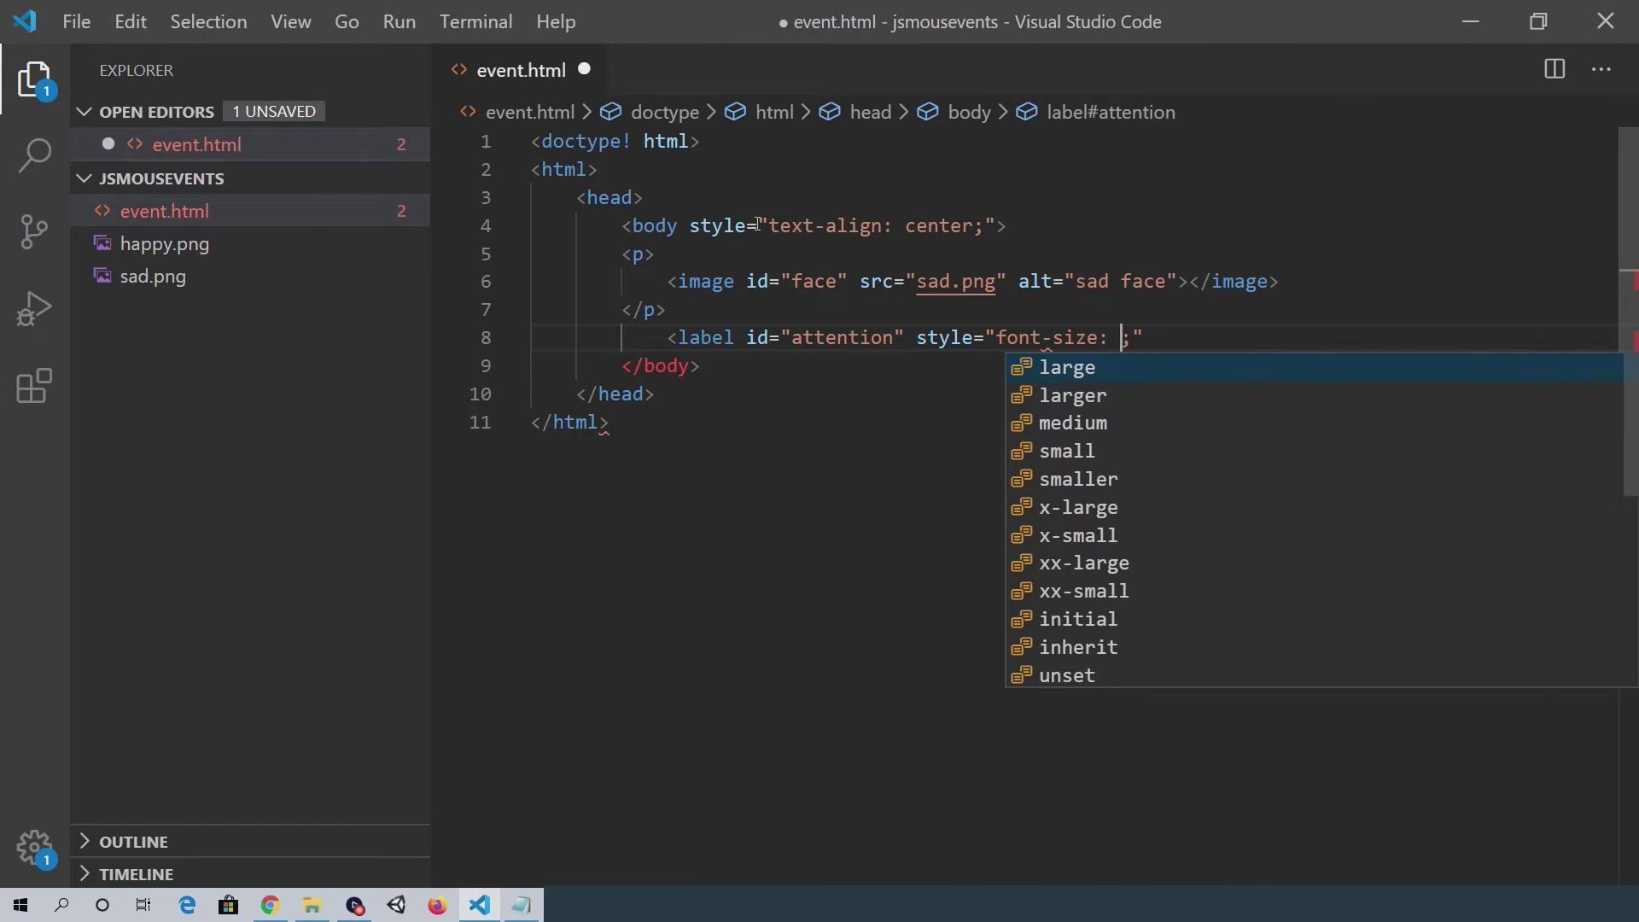
key(Escape)
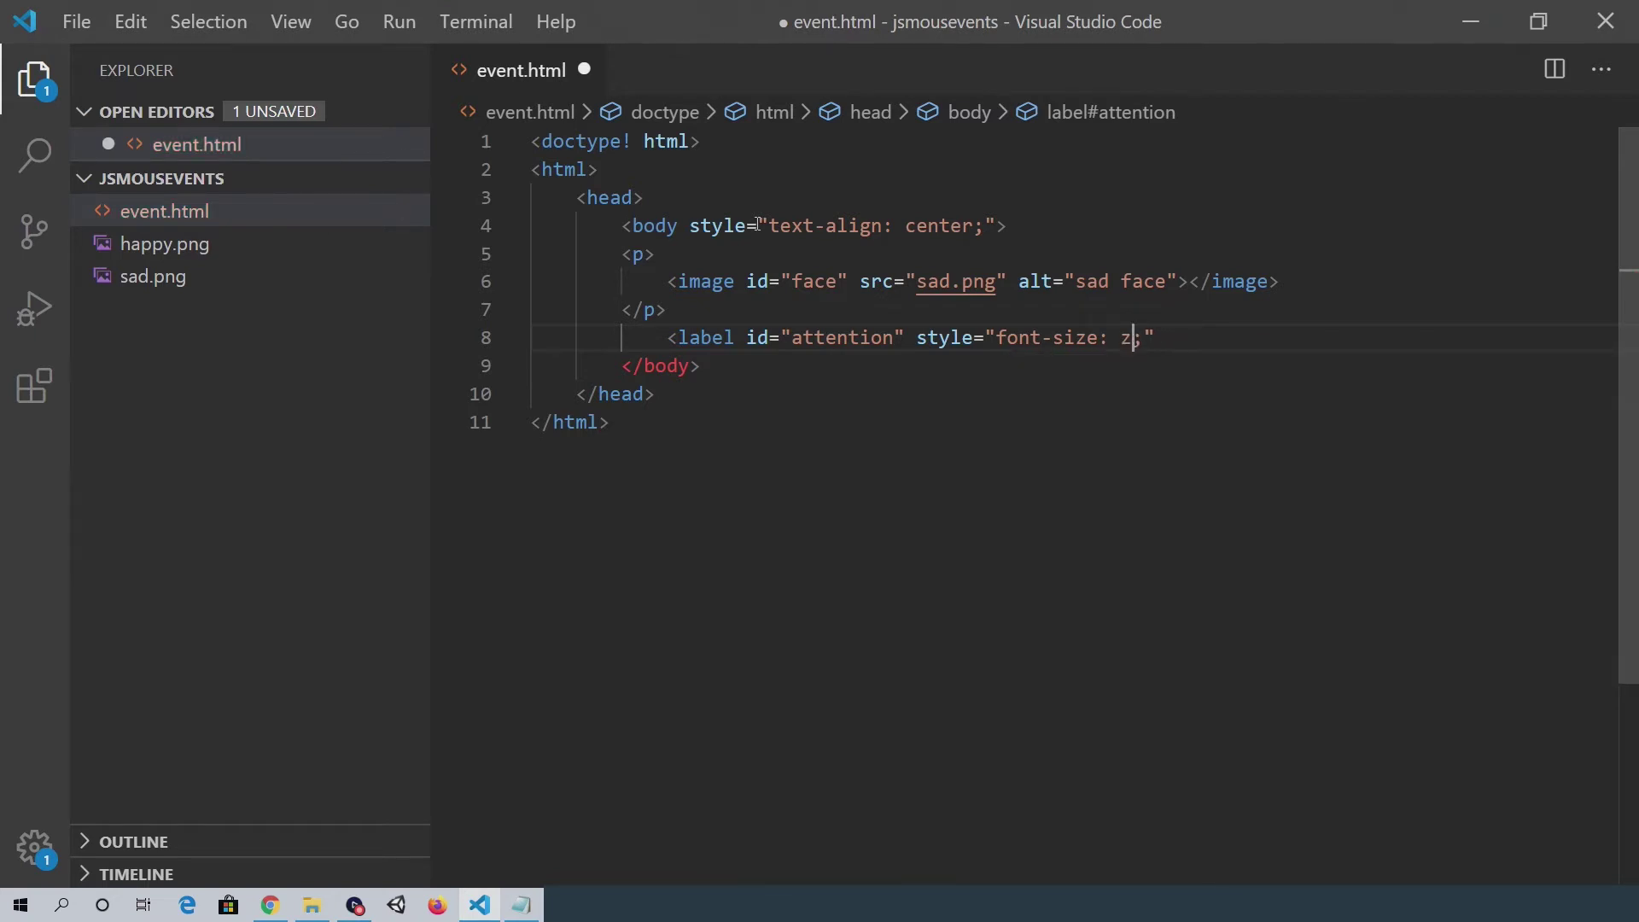
text(xx)
key(Return)
text(>)
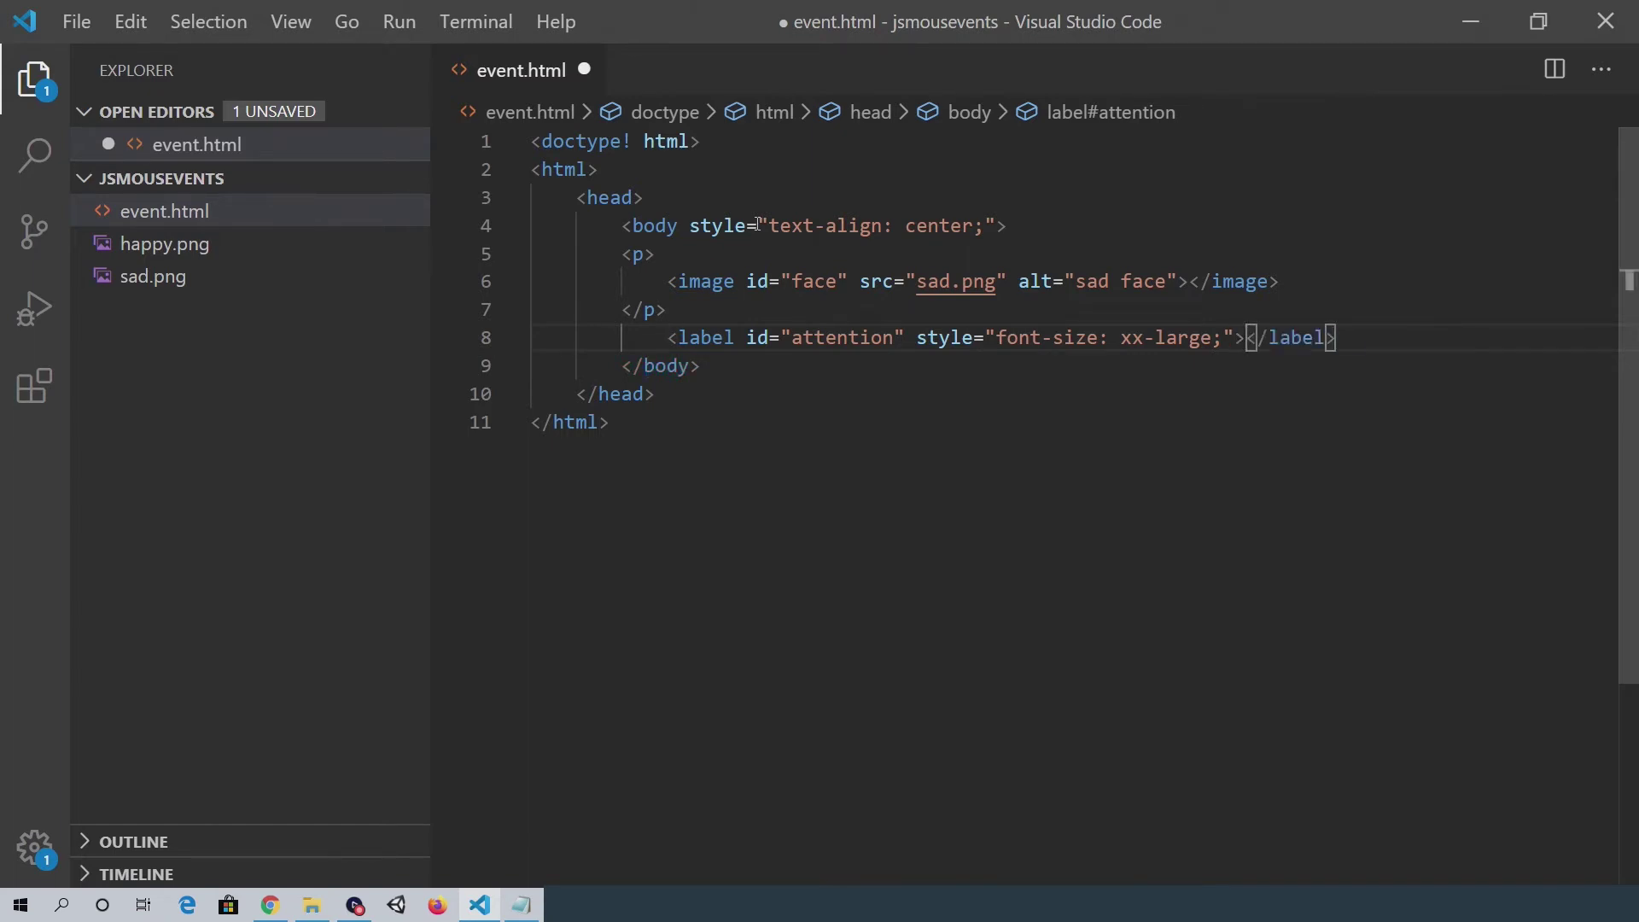
text(Gimme some a)
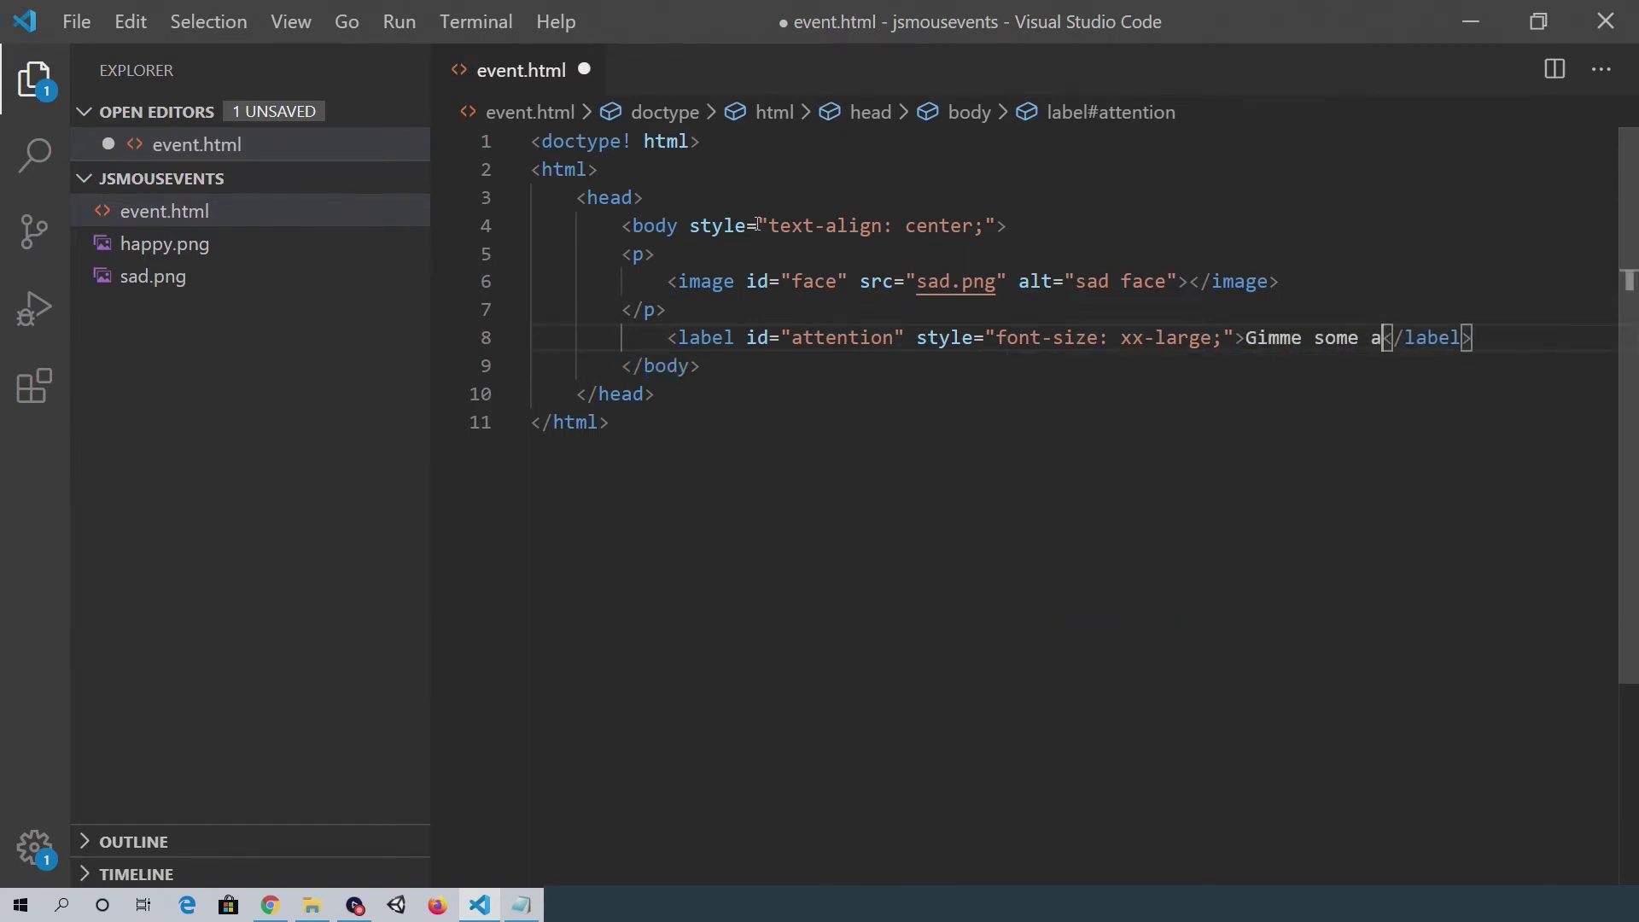
text(ttention)
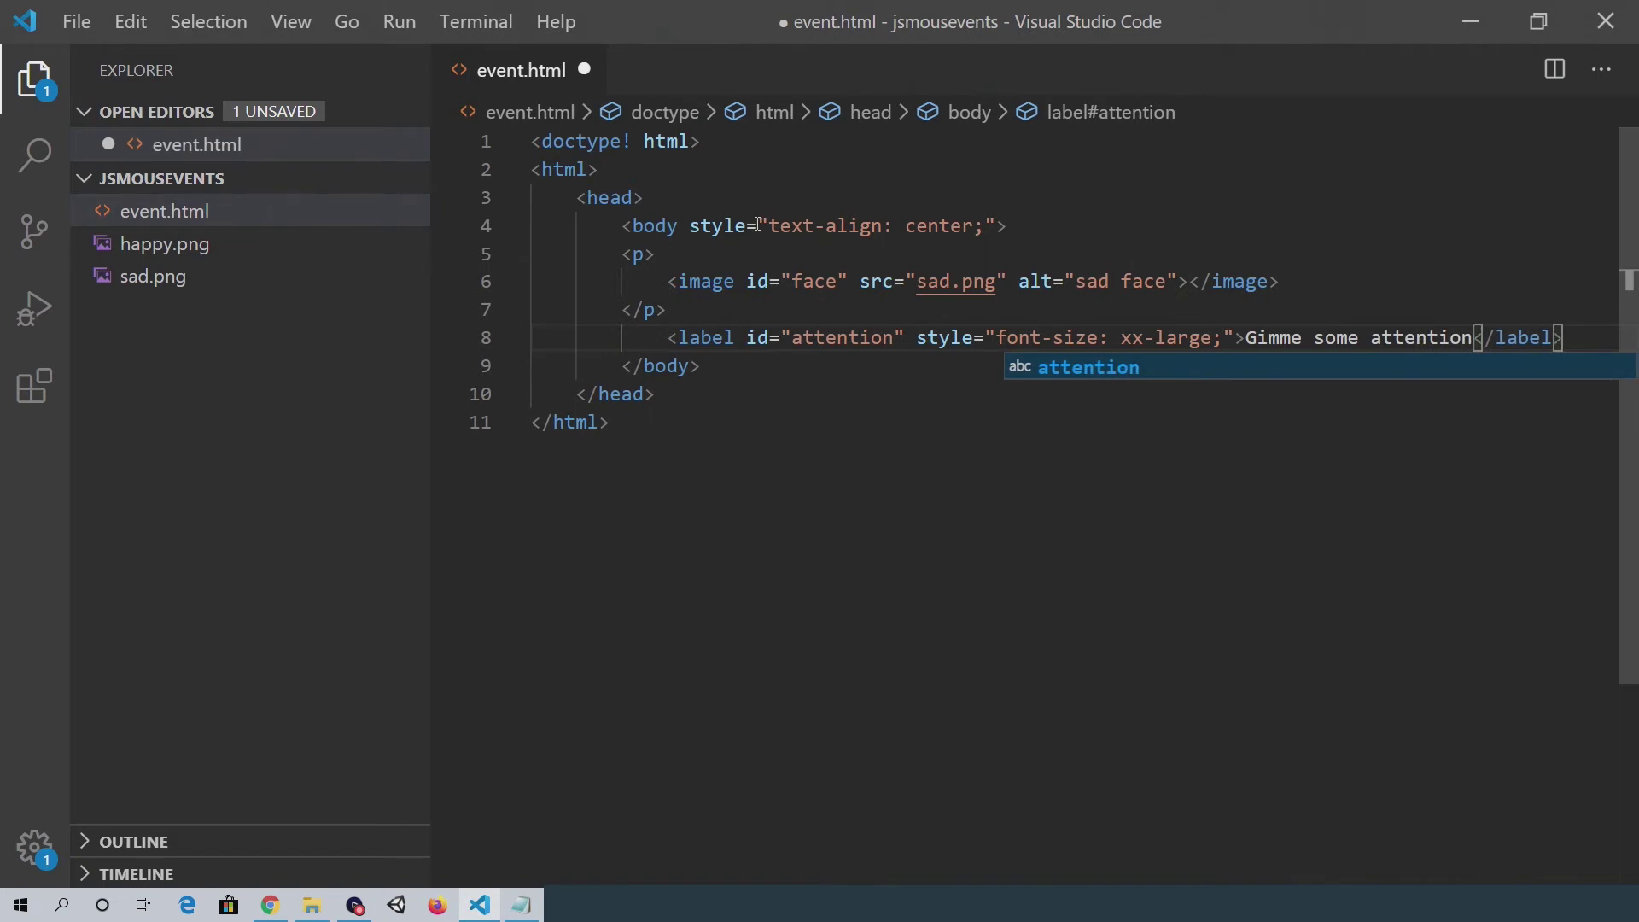
text(...)
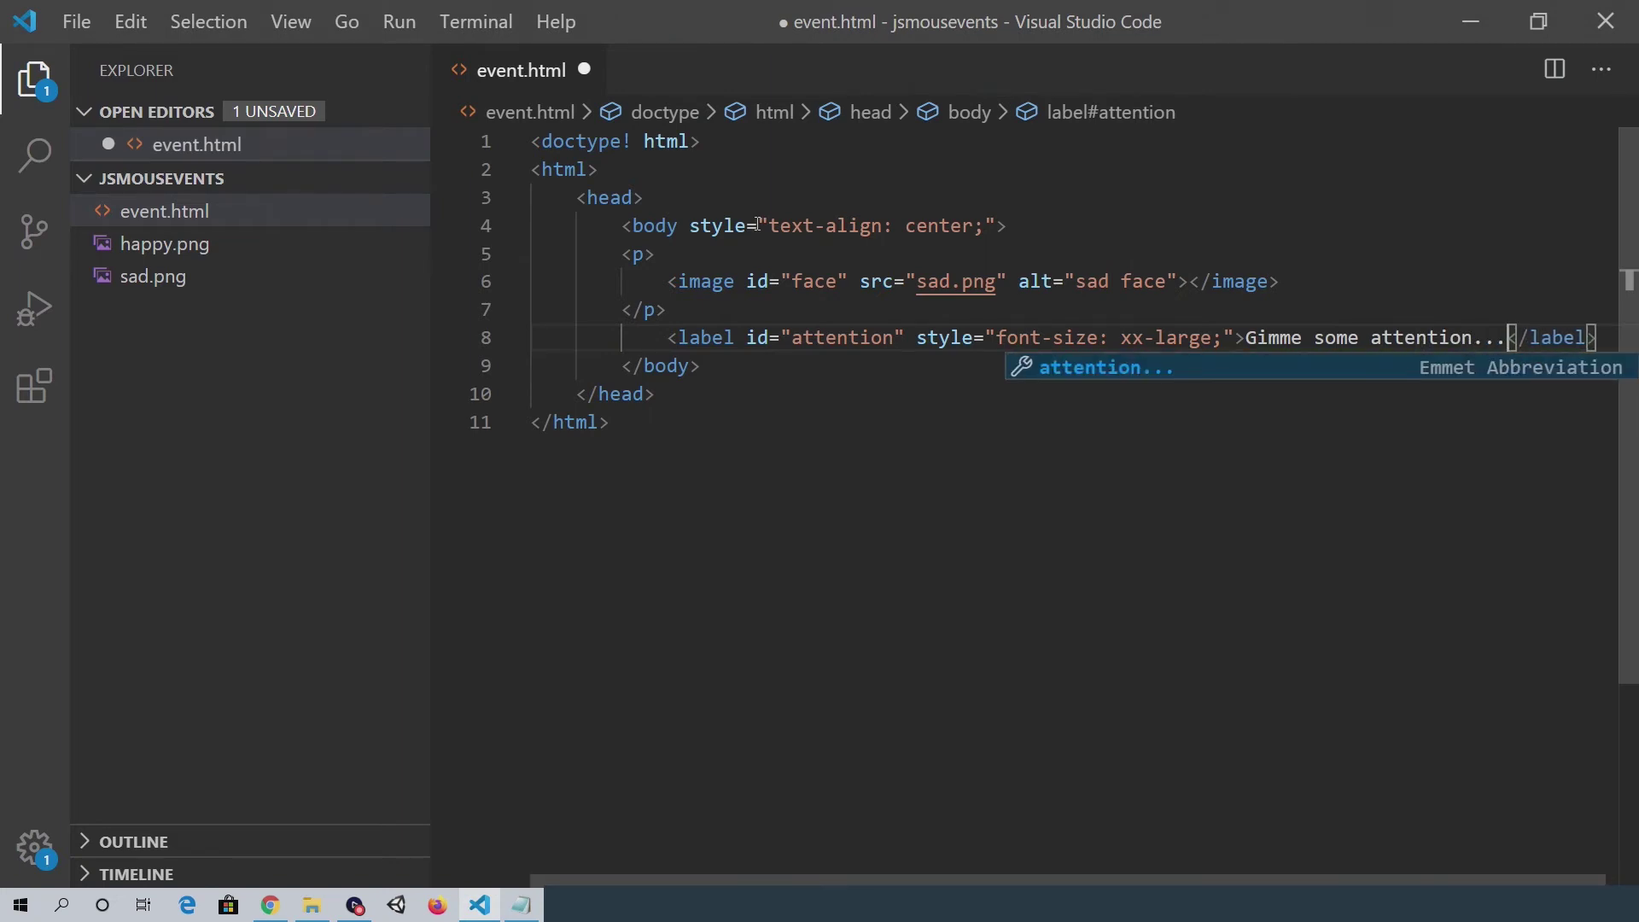
key(Escape)
key(Down)
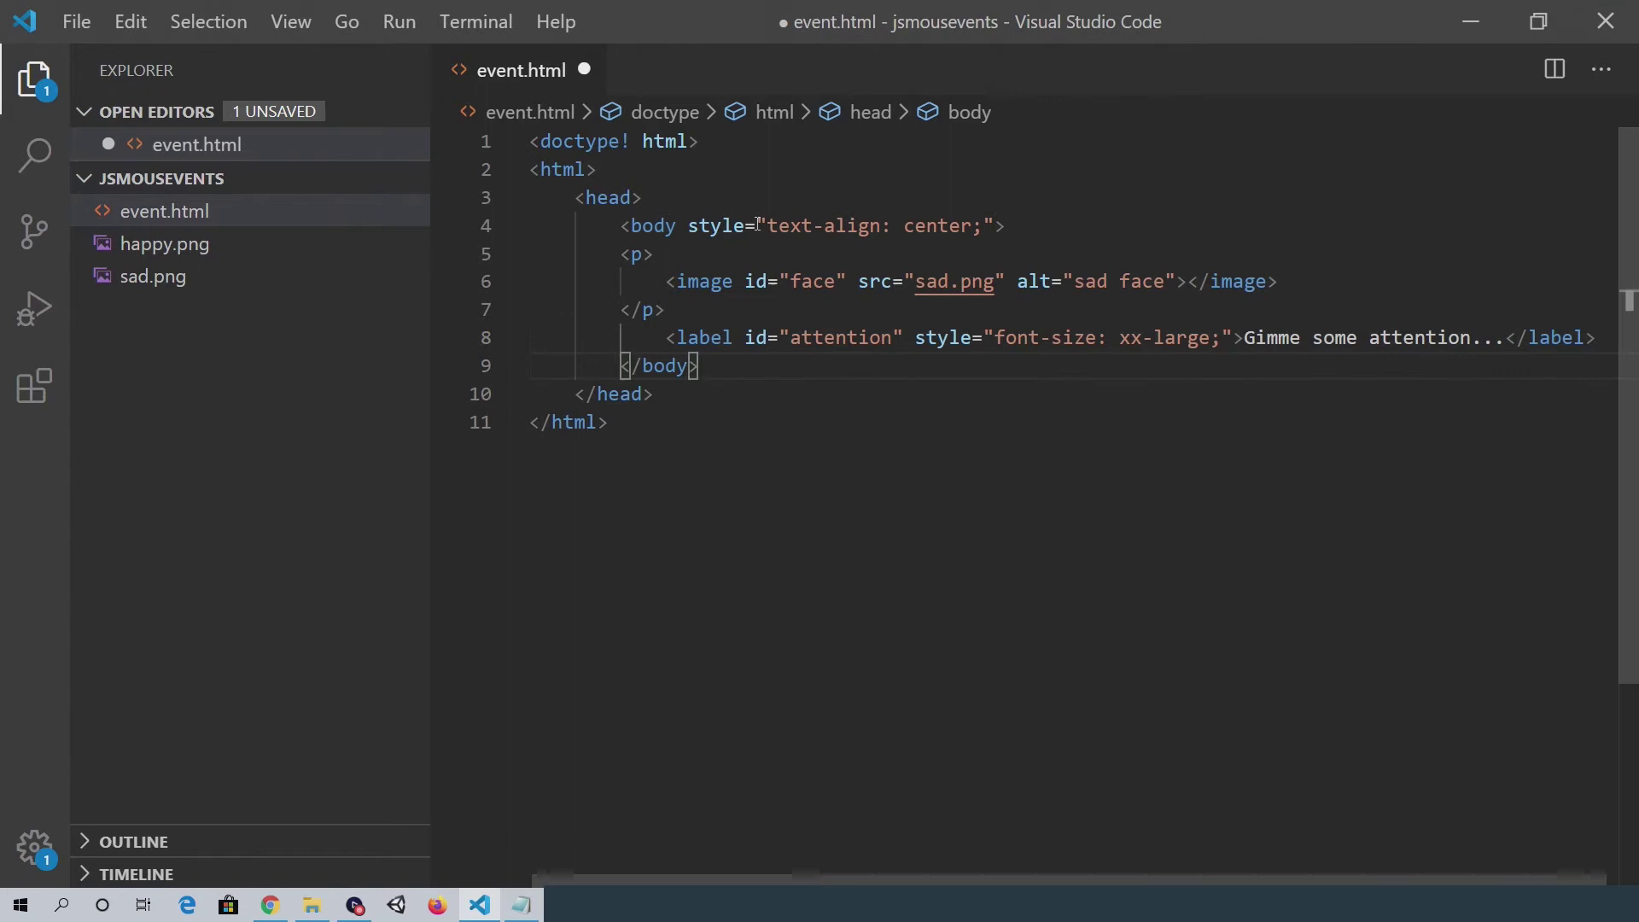
key(Up)
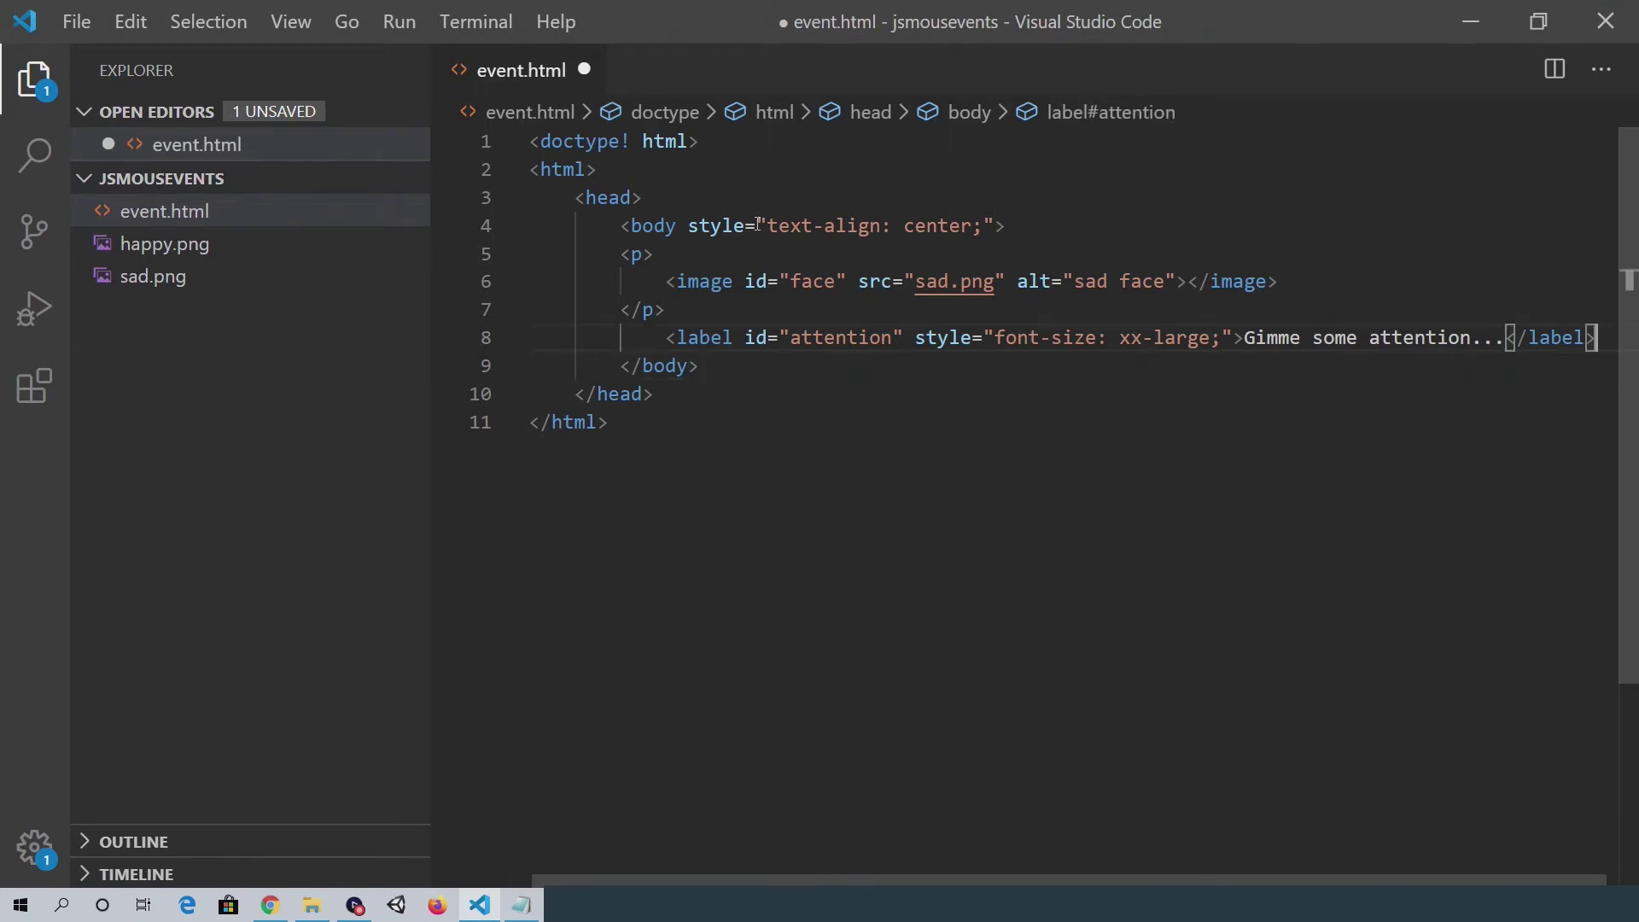
Enclose the attention label in <p> and </p> tags and remove the leftover blank line.
key(Return)
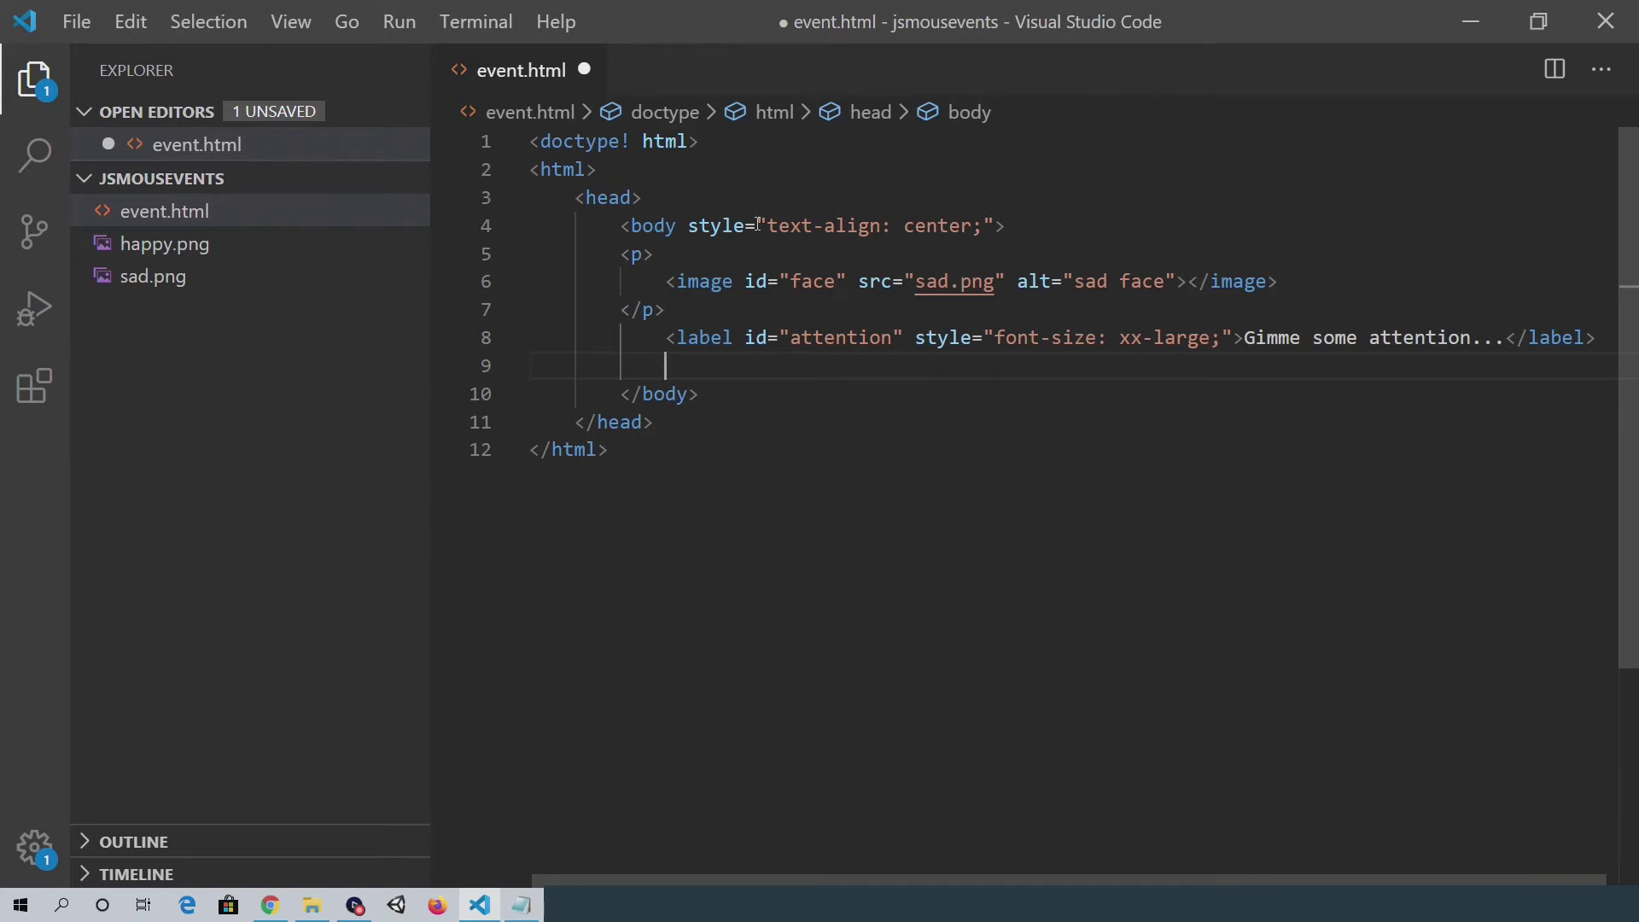
key(Up)
key(Up)
key(End)
key(Return)
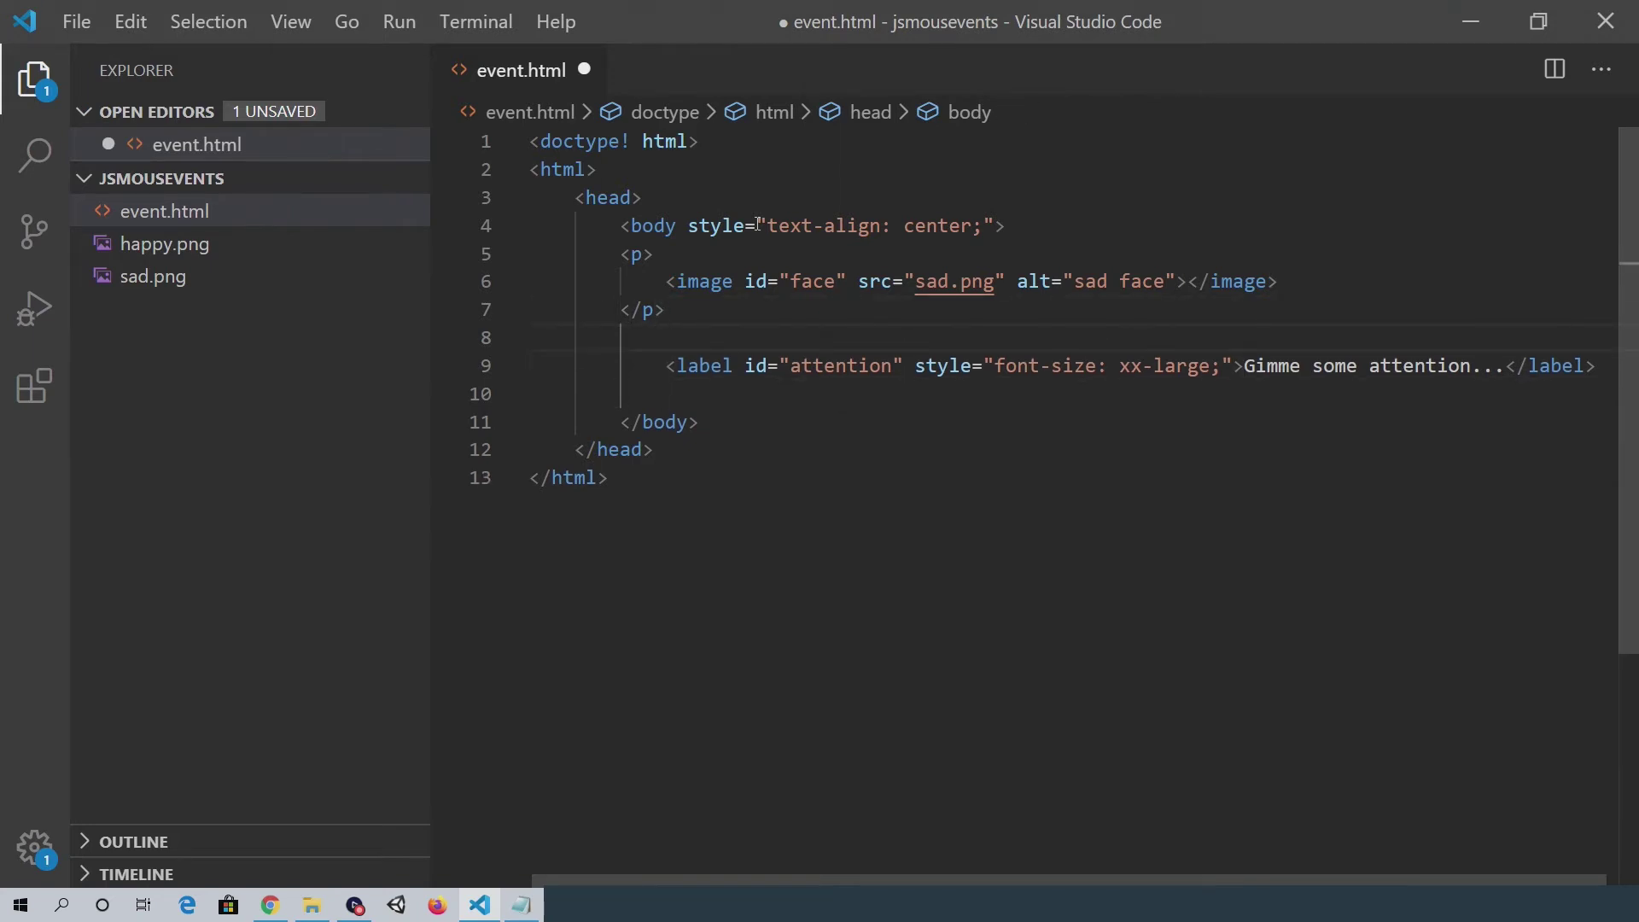
text(<p></p>)
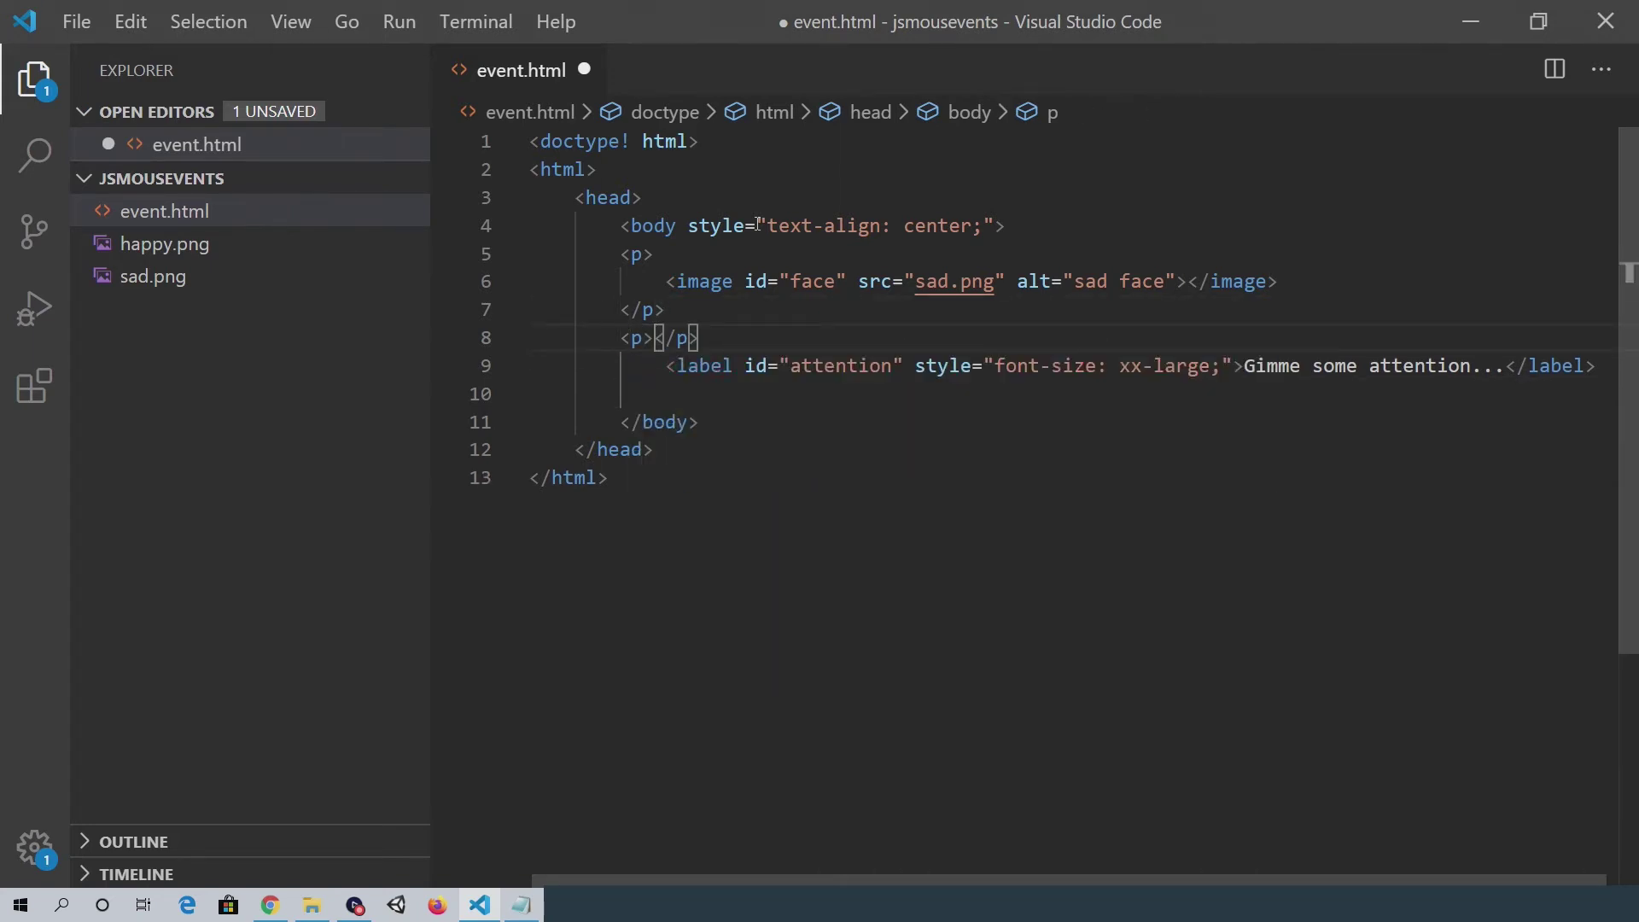
key(shift+End)
key(ctrl+x)
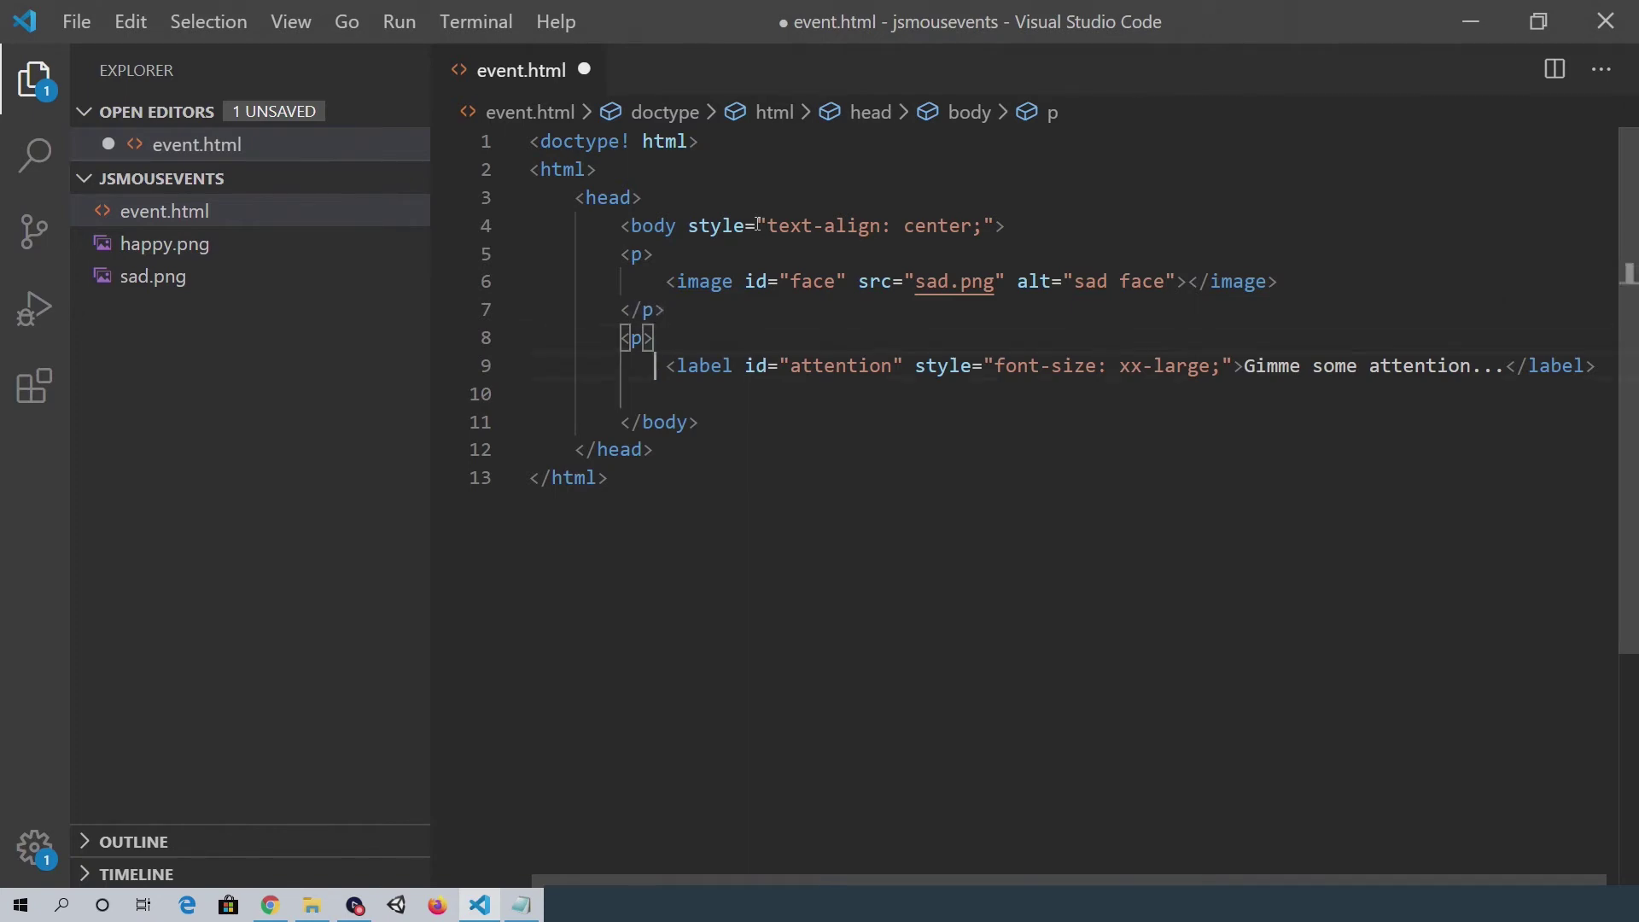
key(Down)
key(End)
key(Return)
key(ctrl+v)
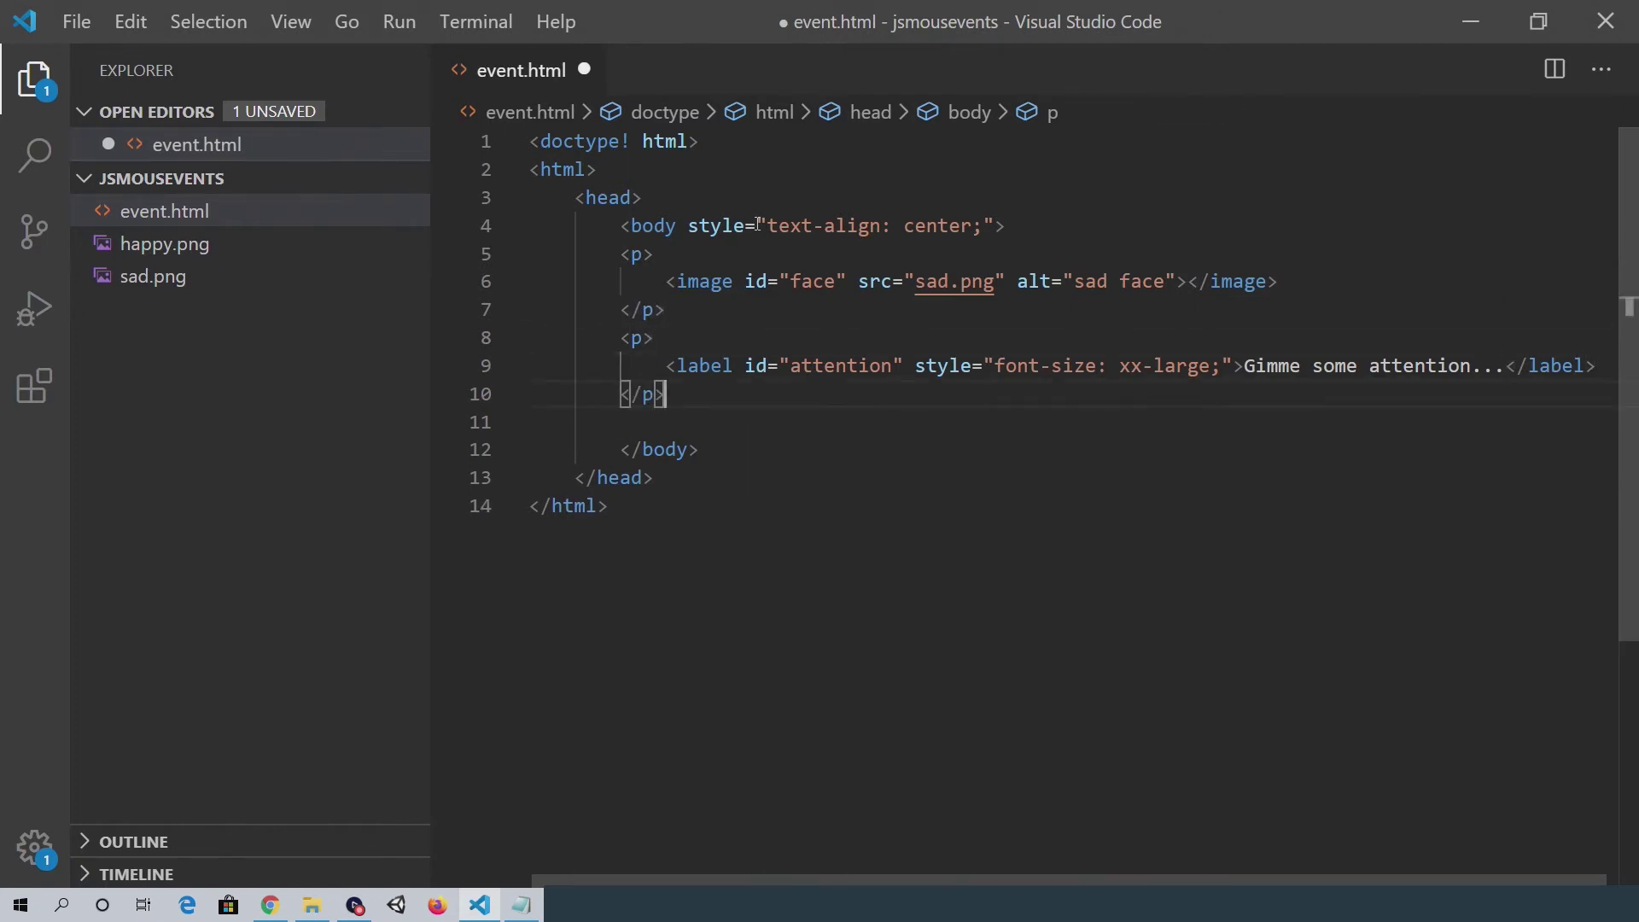
key(Down)
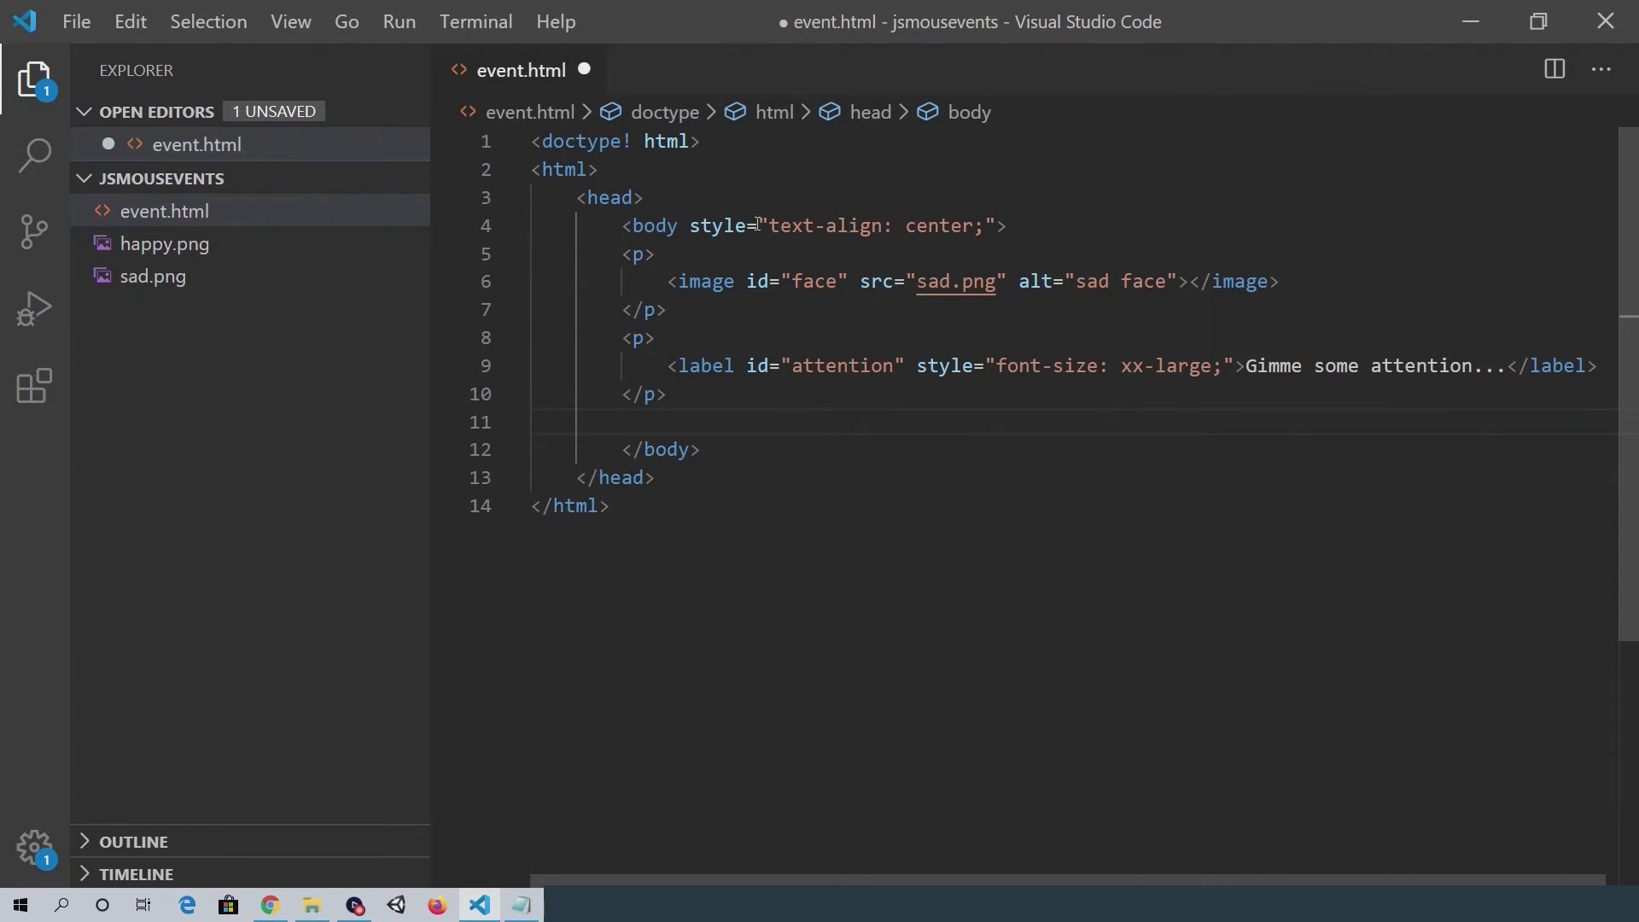
key(Delete)
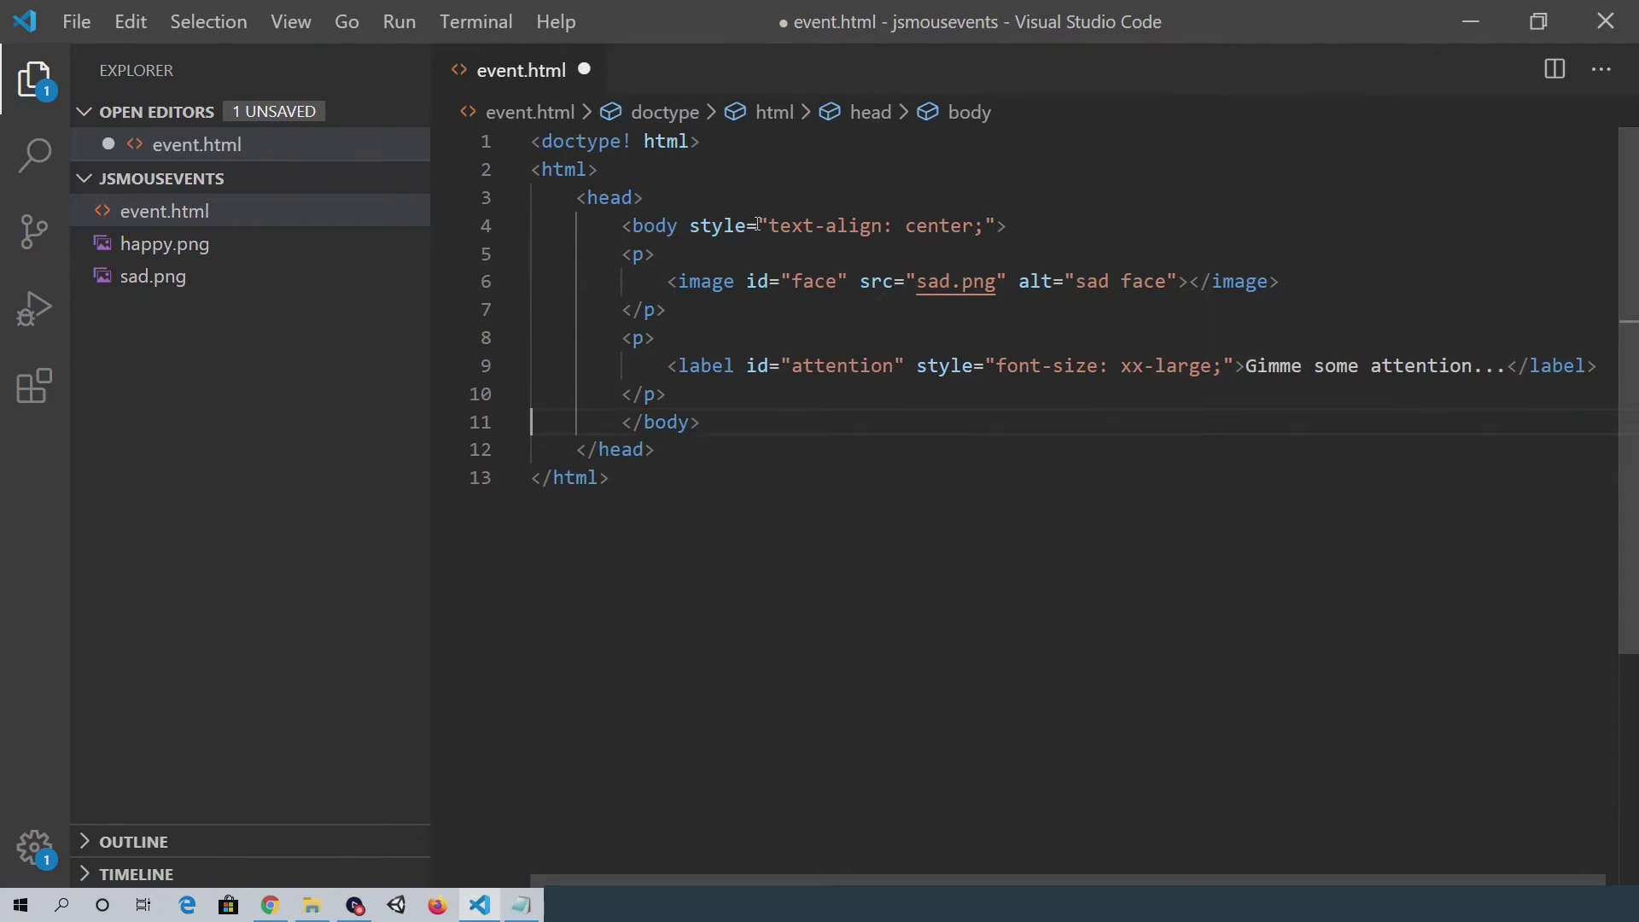
Save event.html, check the sad face and label in Chrome, then close the browser.
click(77, 21)
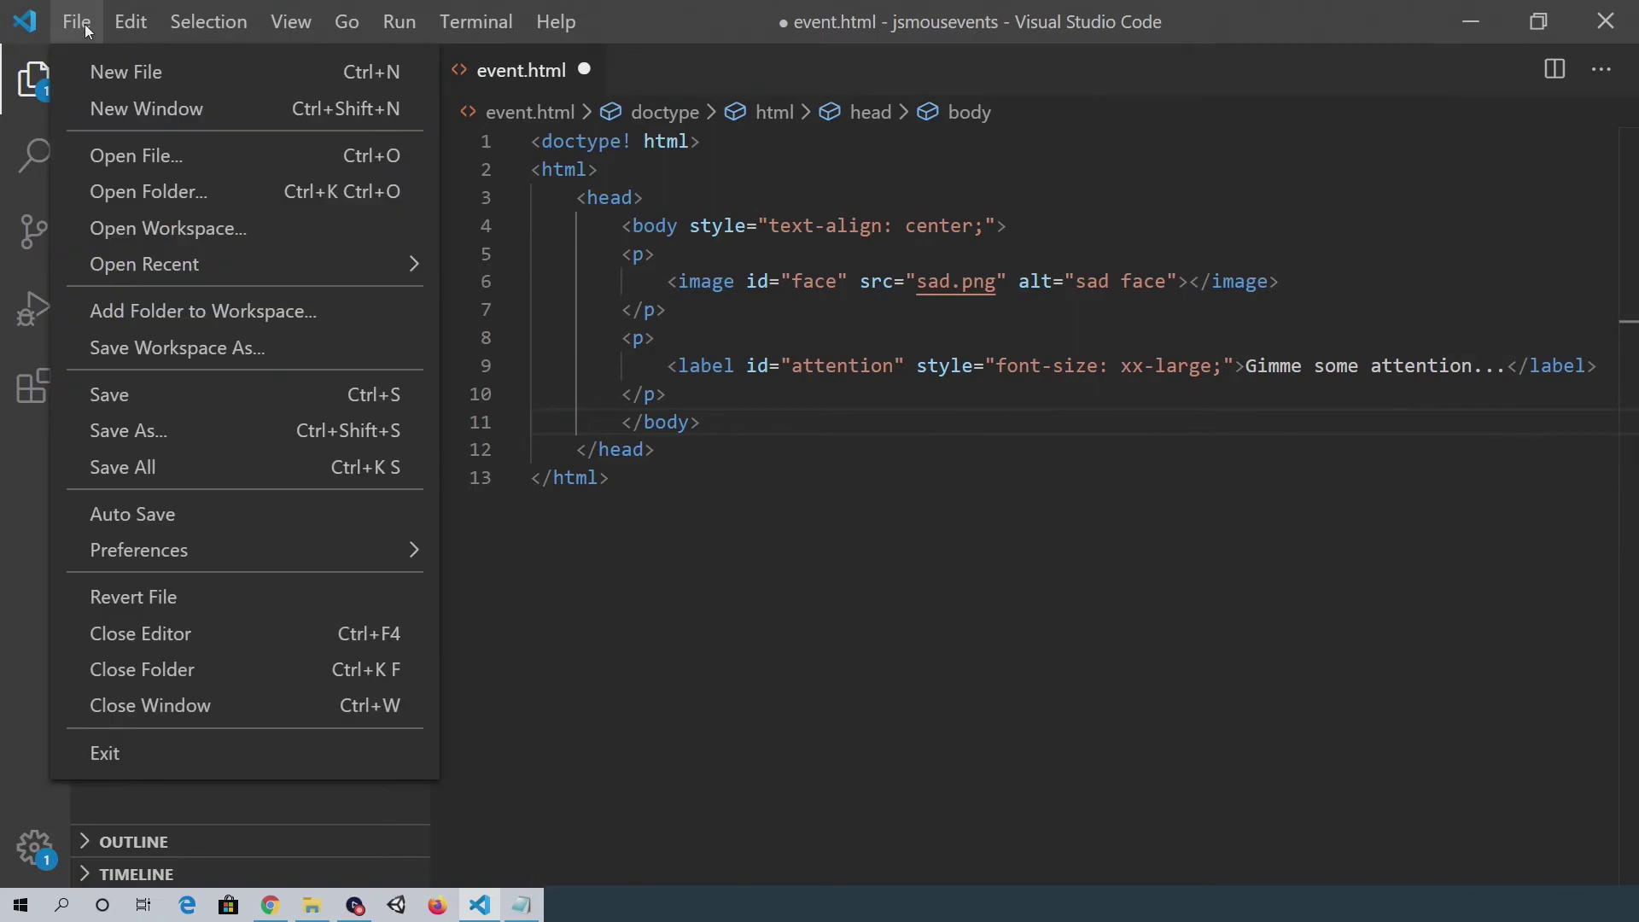
click(180, 404)
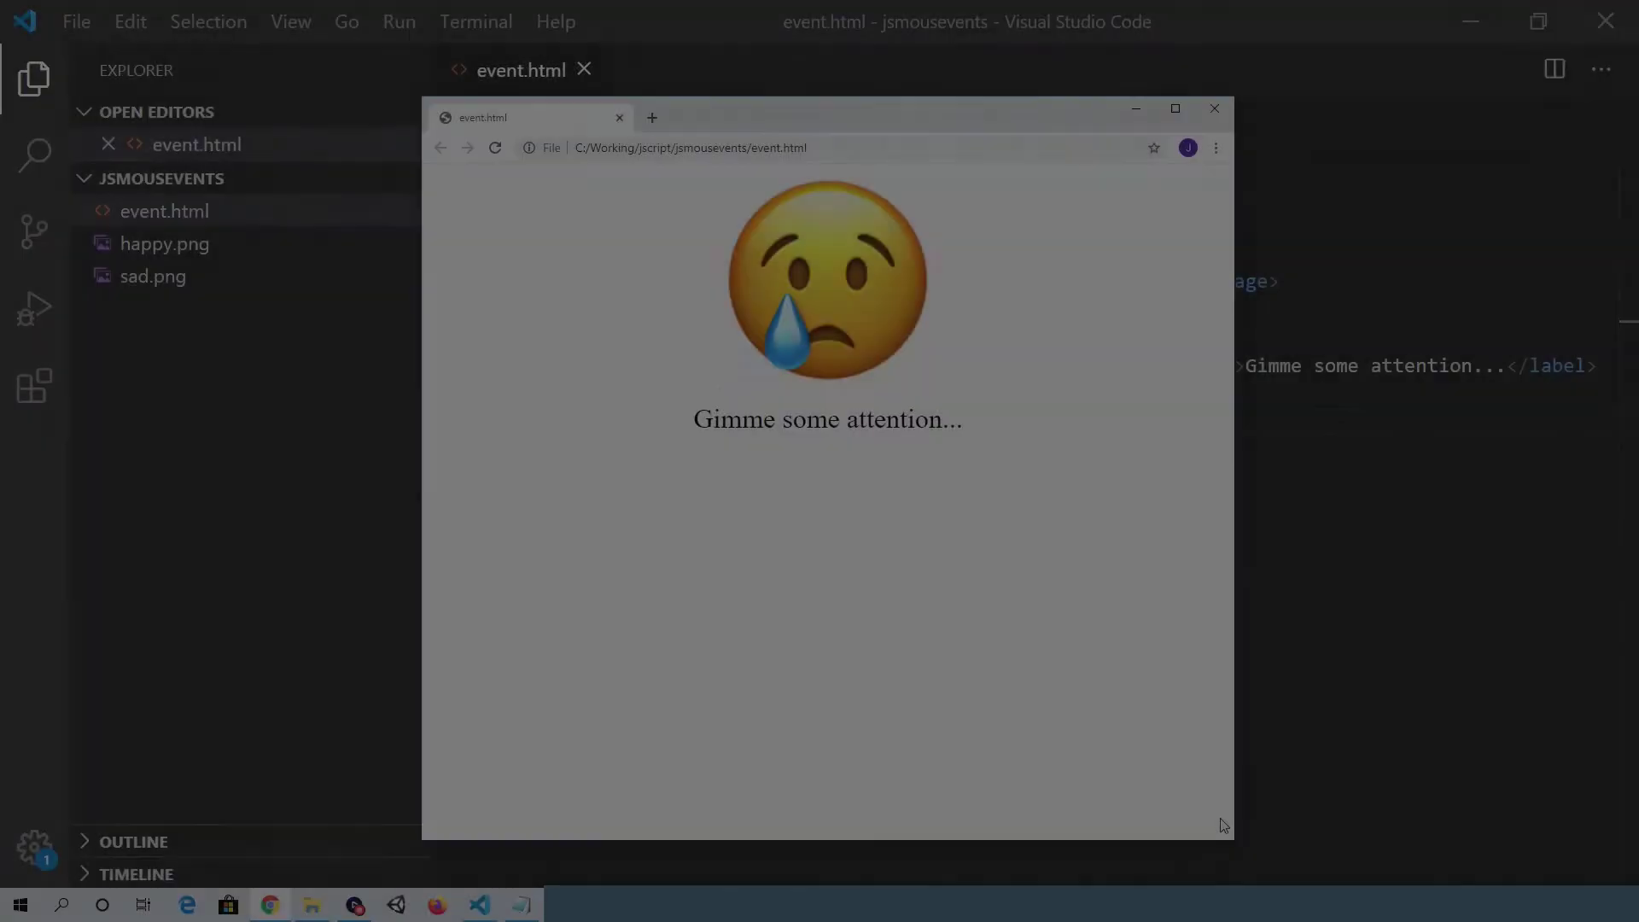
drag(820, 111, 823, 112)
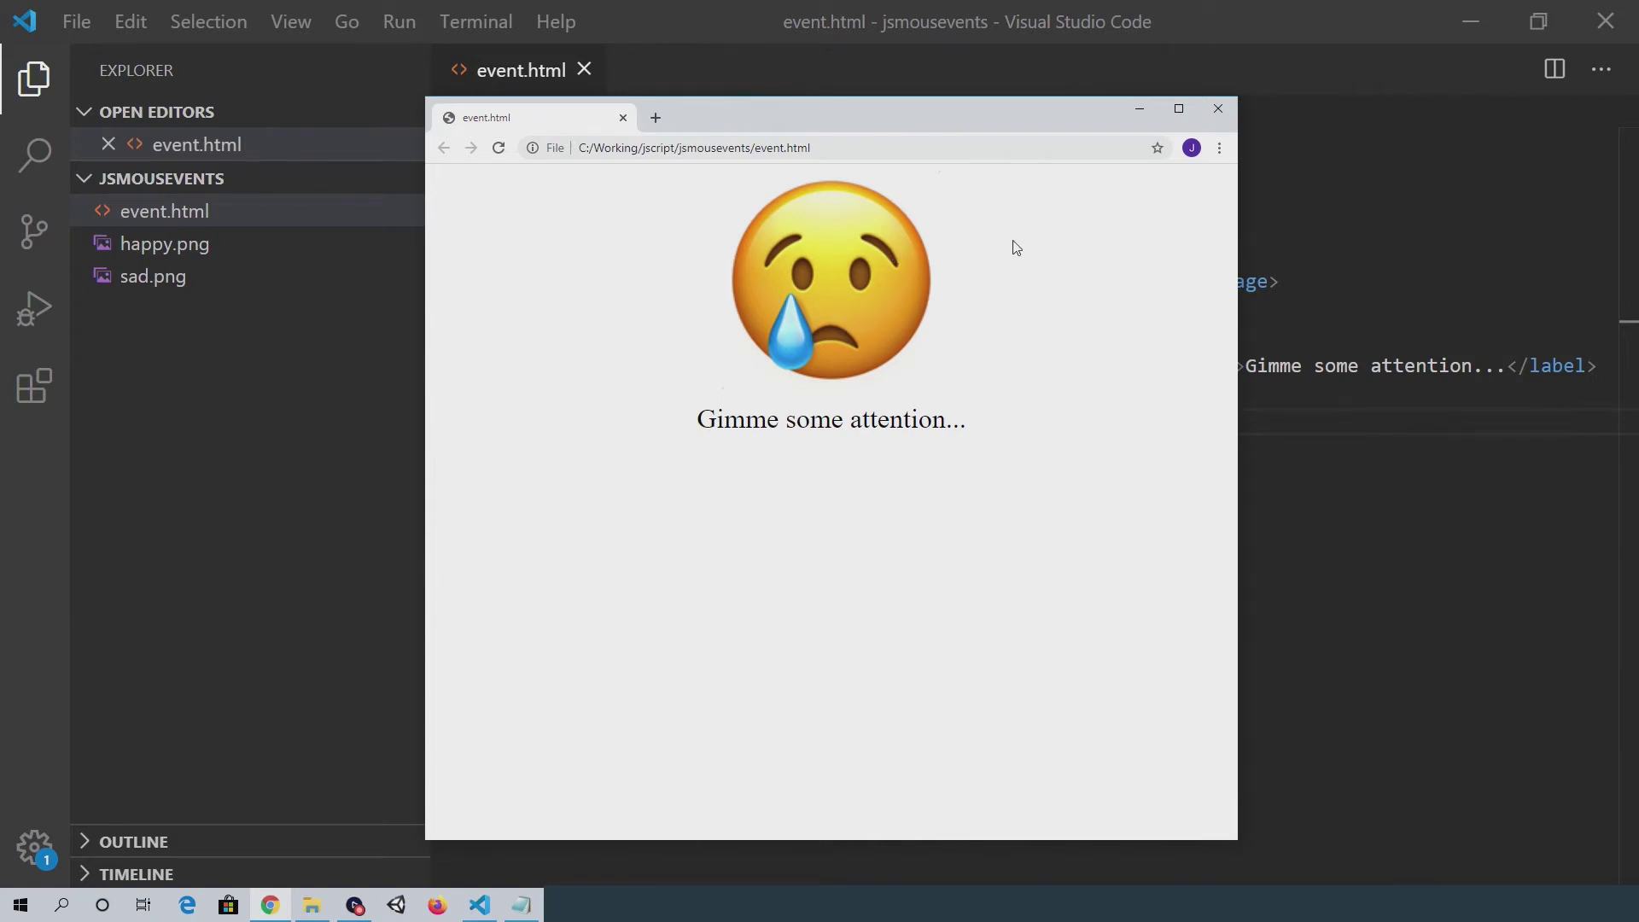
click(1218, 107)
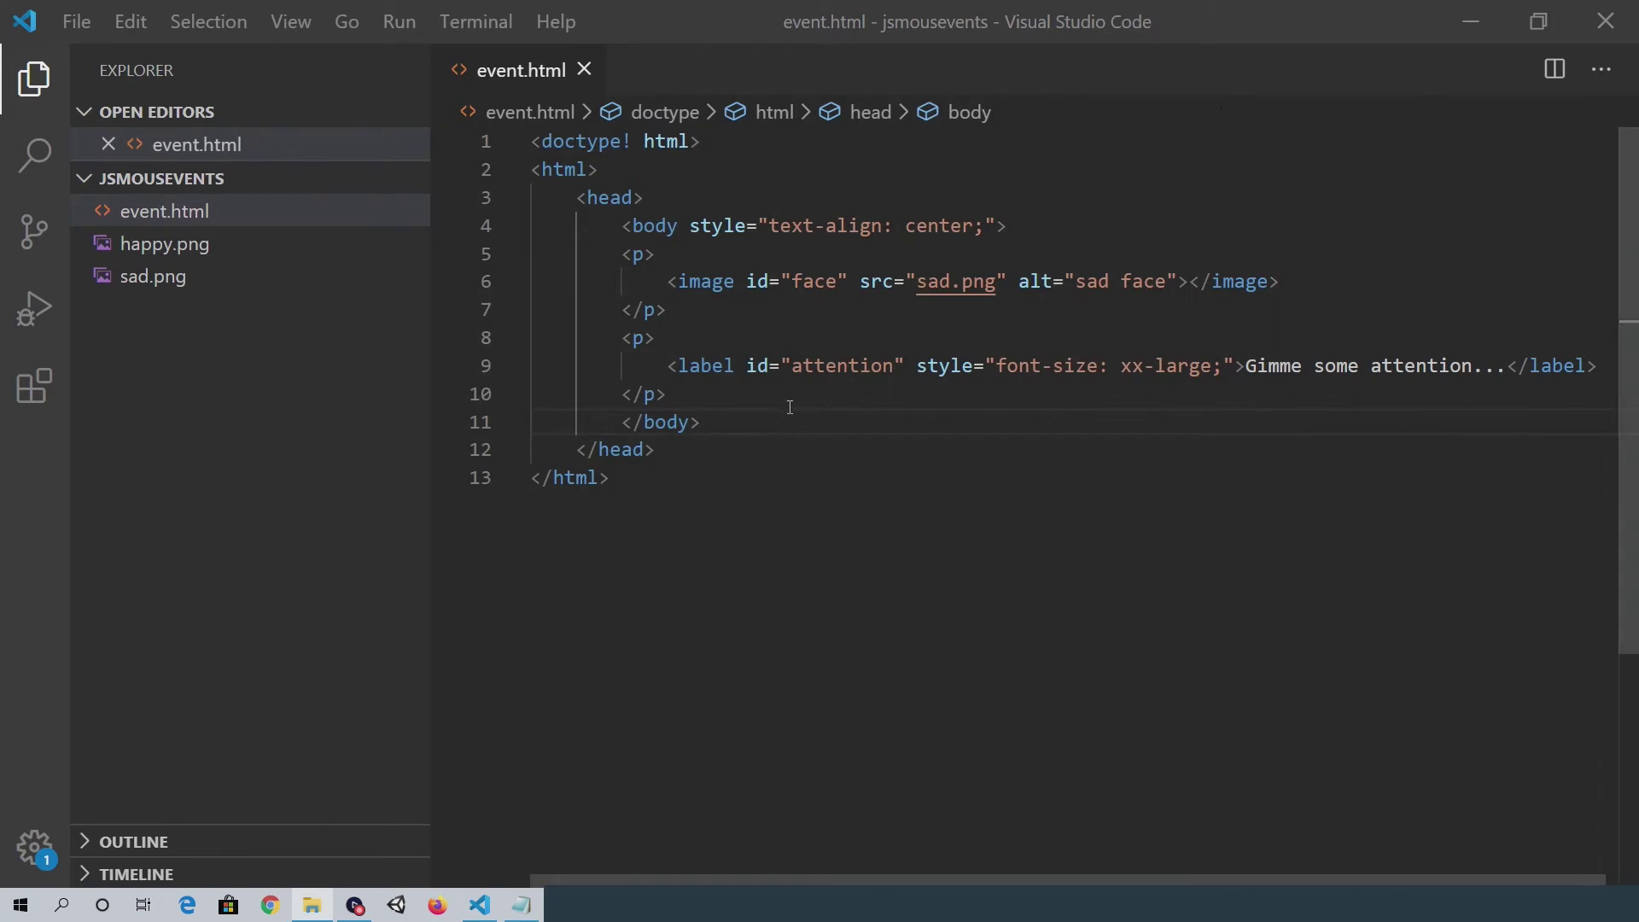
Add a <script> block below the label paragraph with an empty function makeHappy().
click(733, 405)
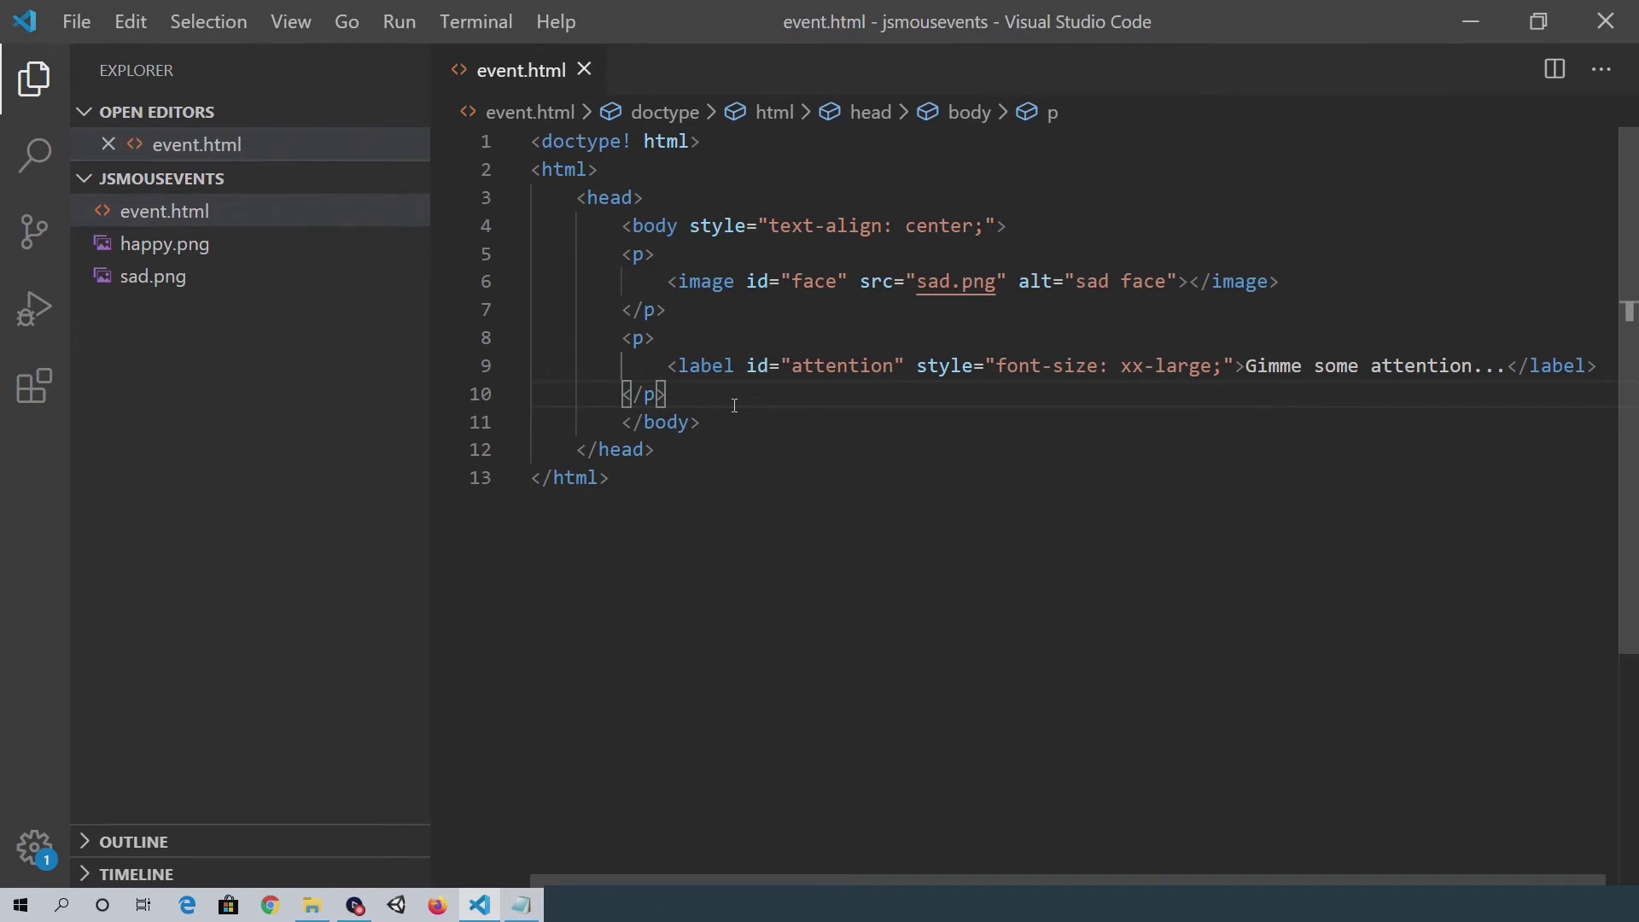
key(Return)
key(Return)
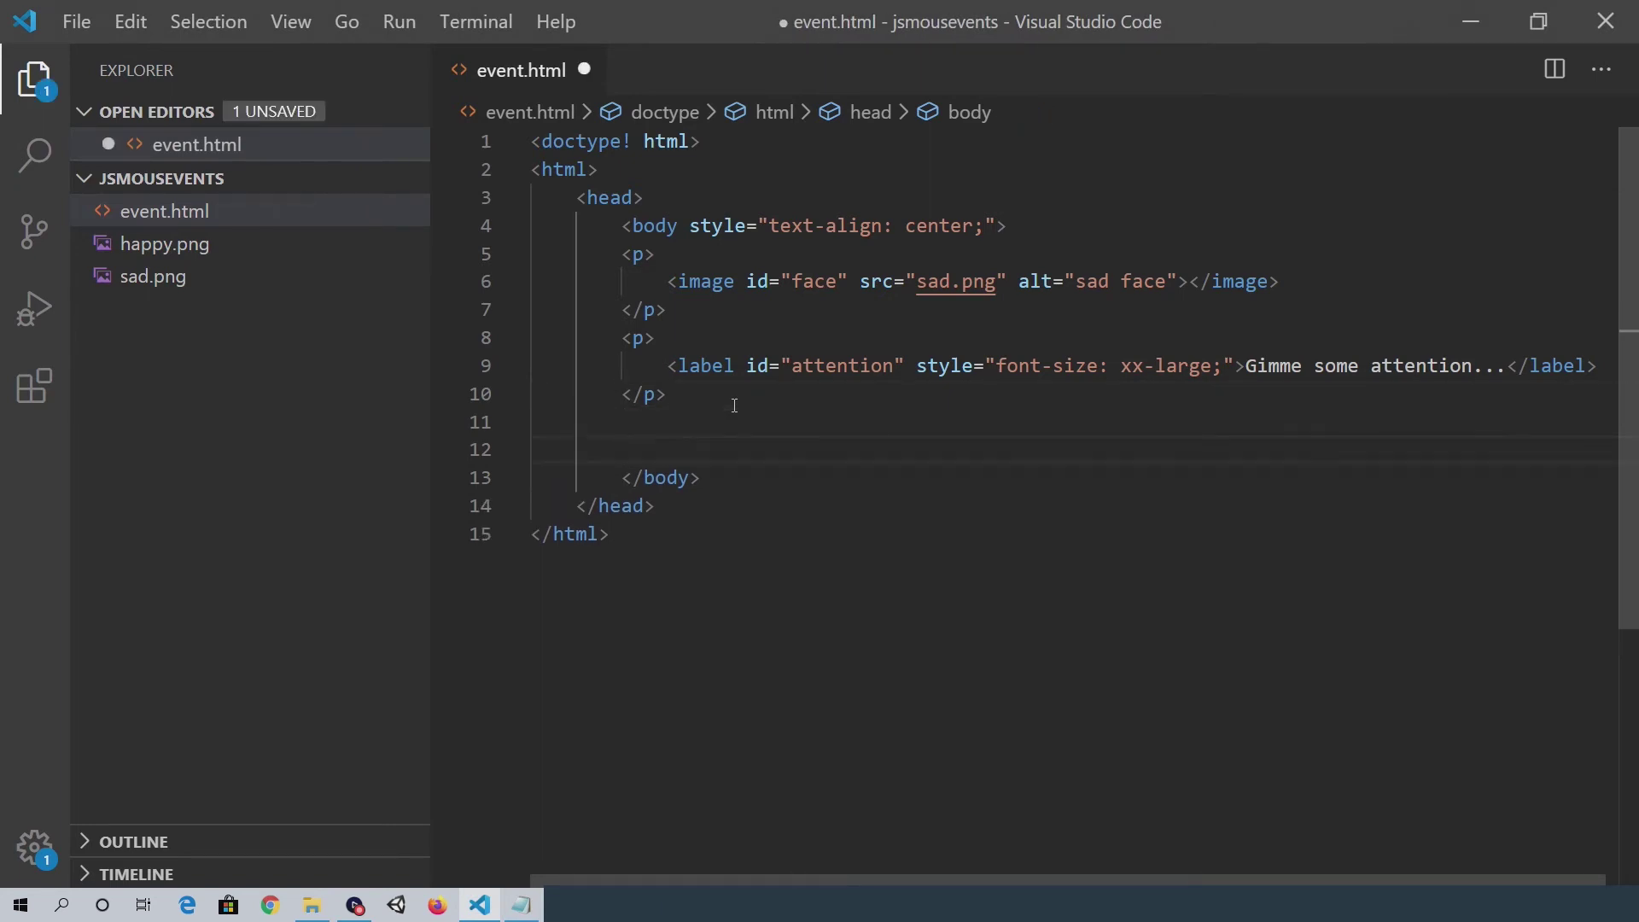
text(<script)
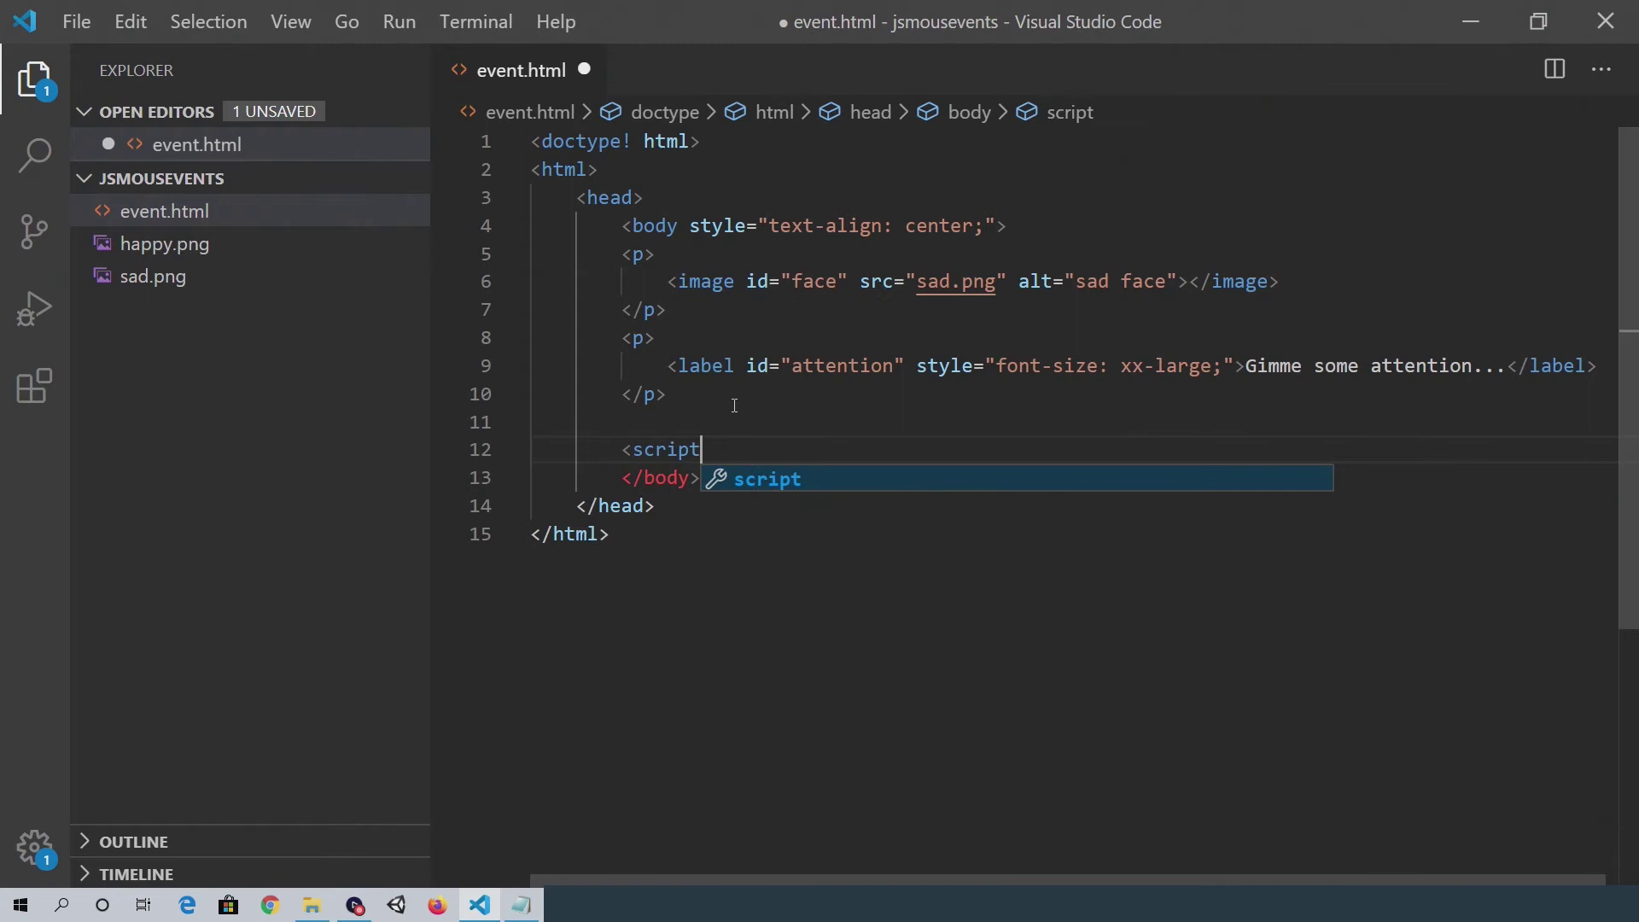
text(>)
key(Return)
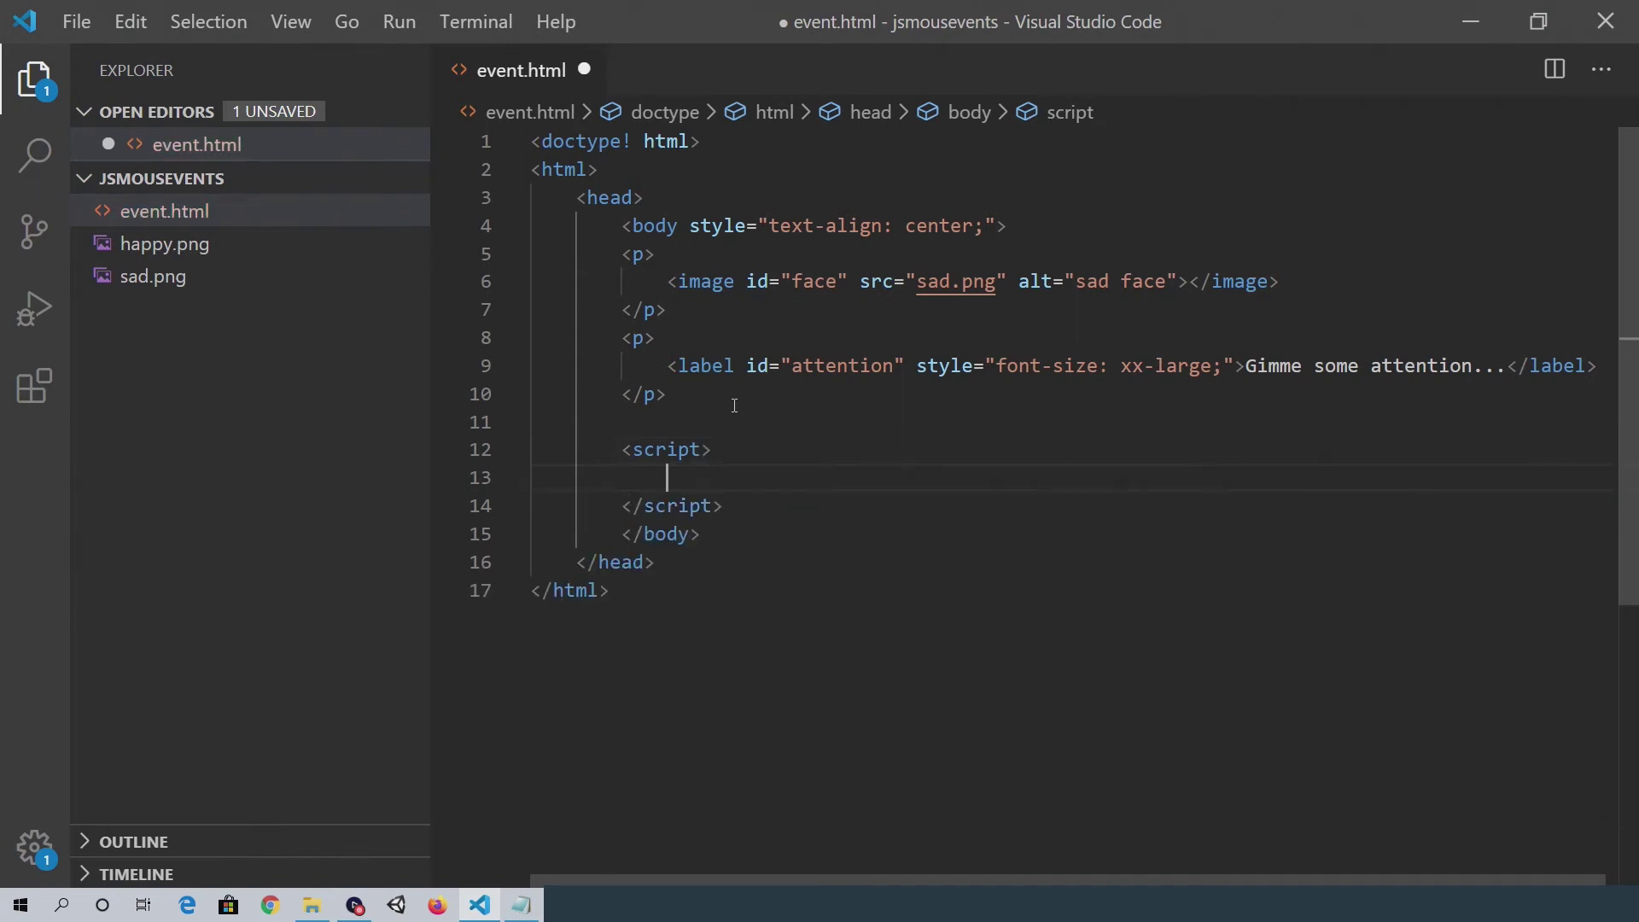
text(func)
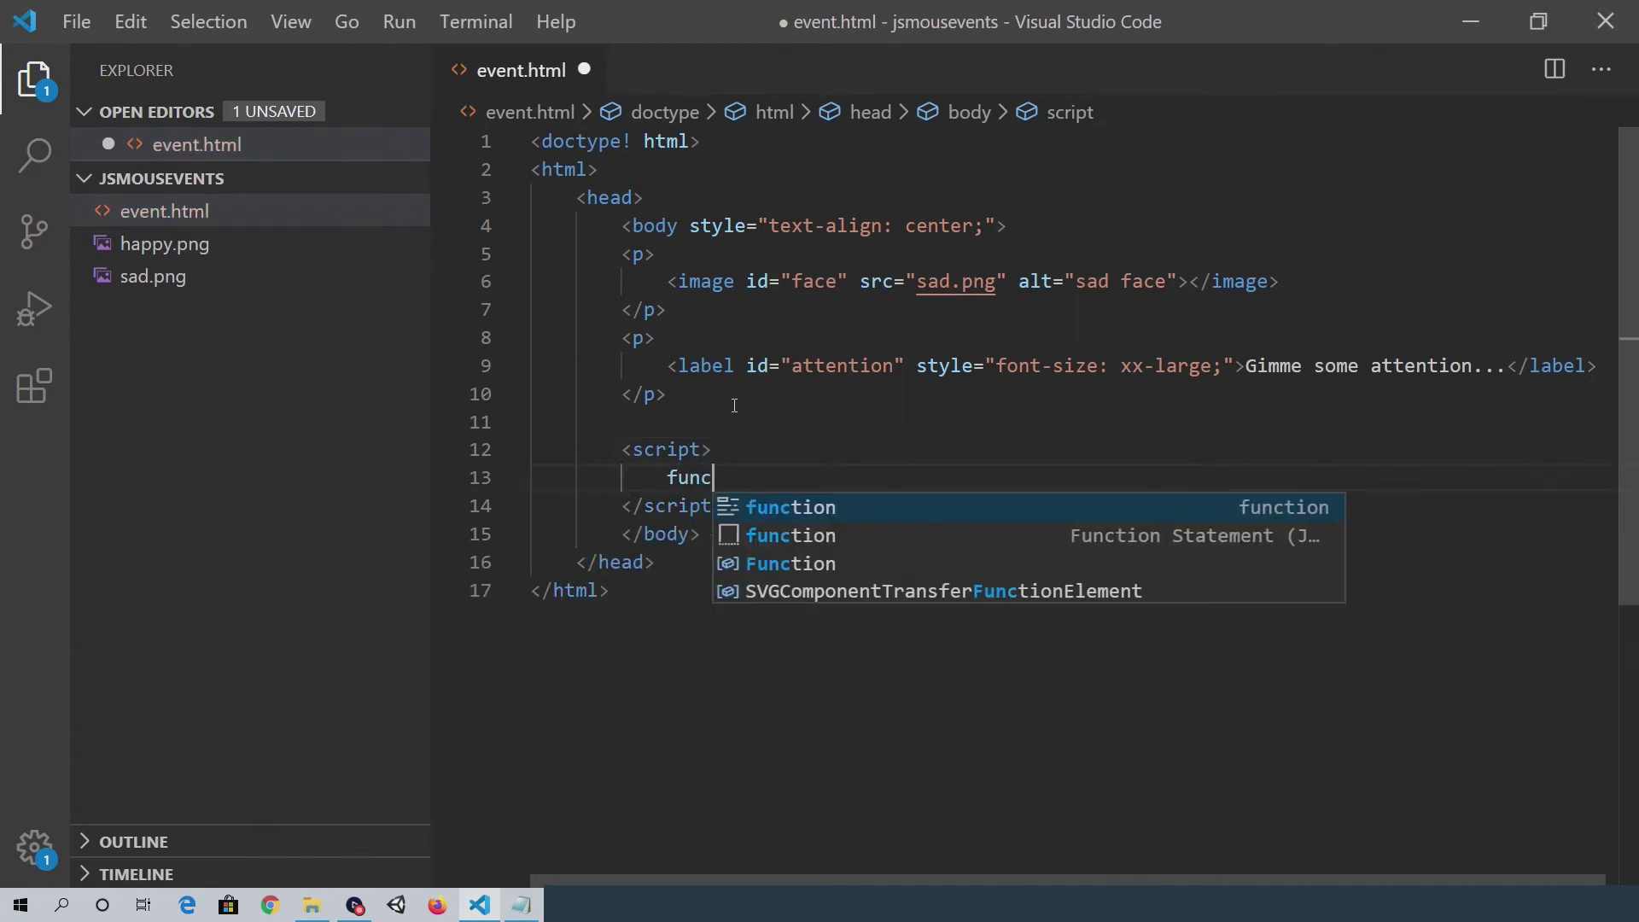
text(tion)
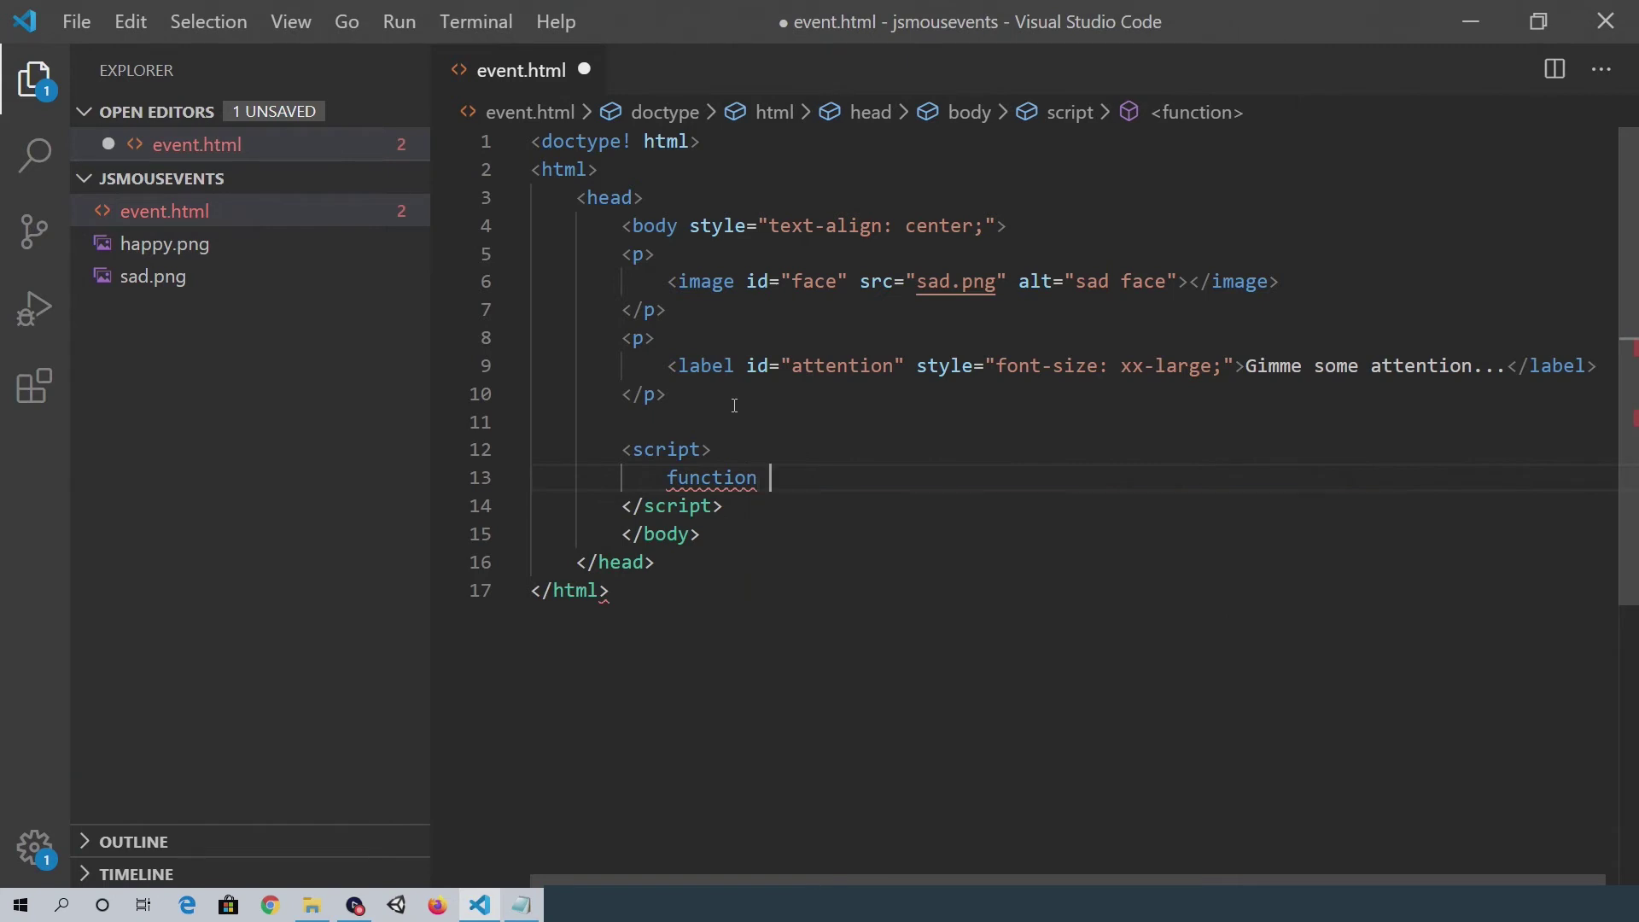
text( makeH)
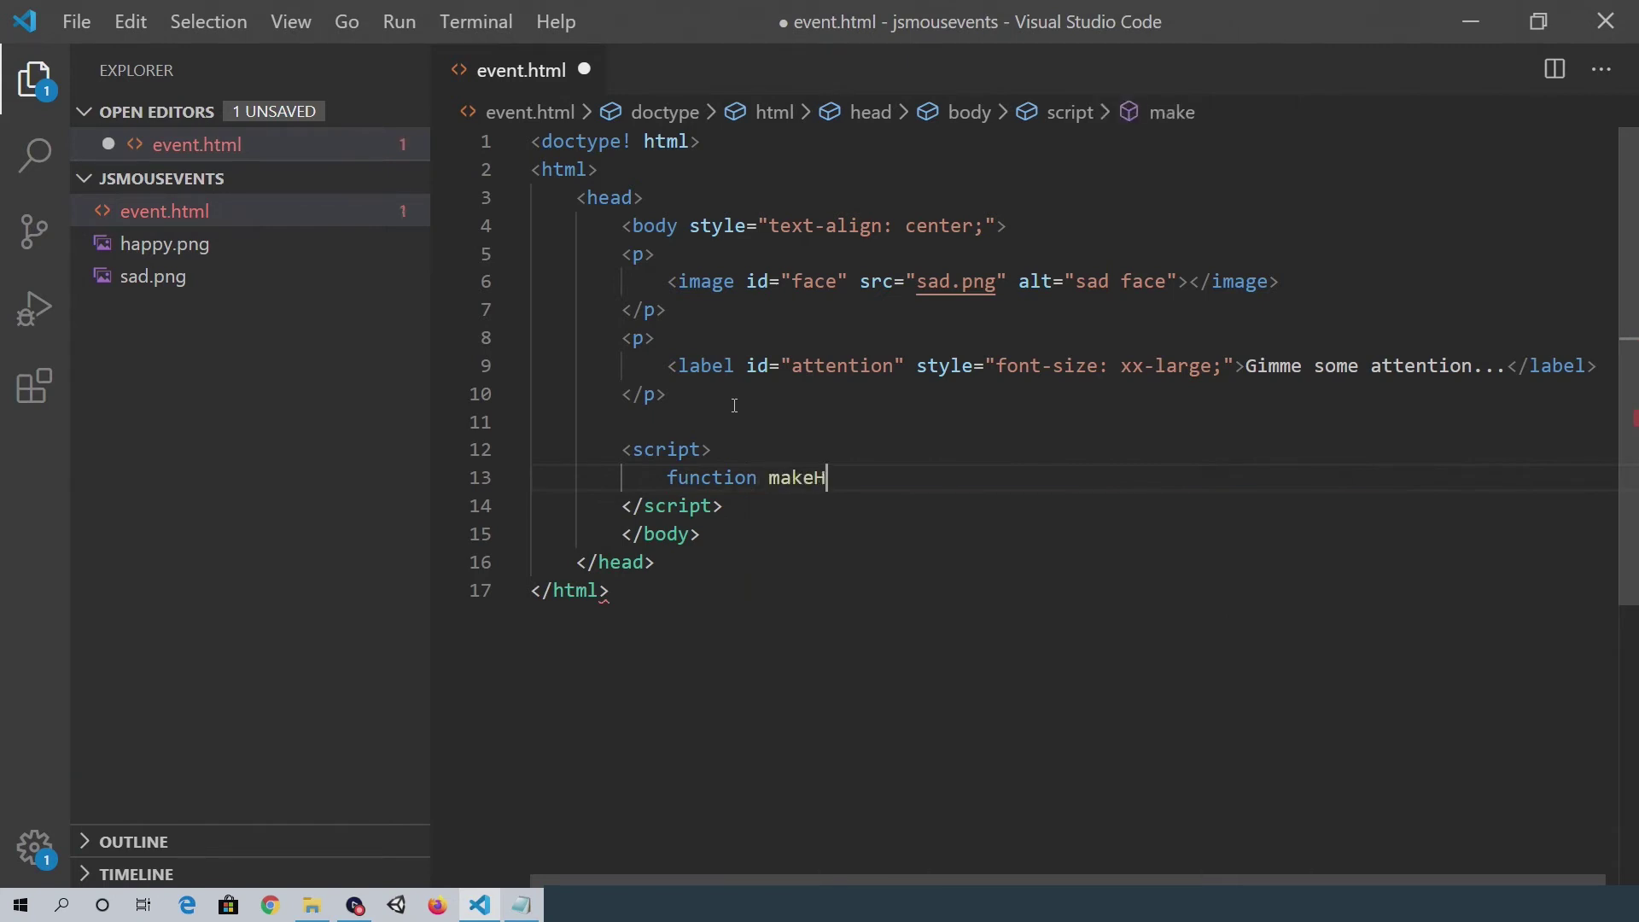
text(appy)
text((){)
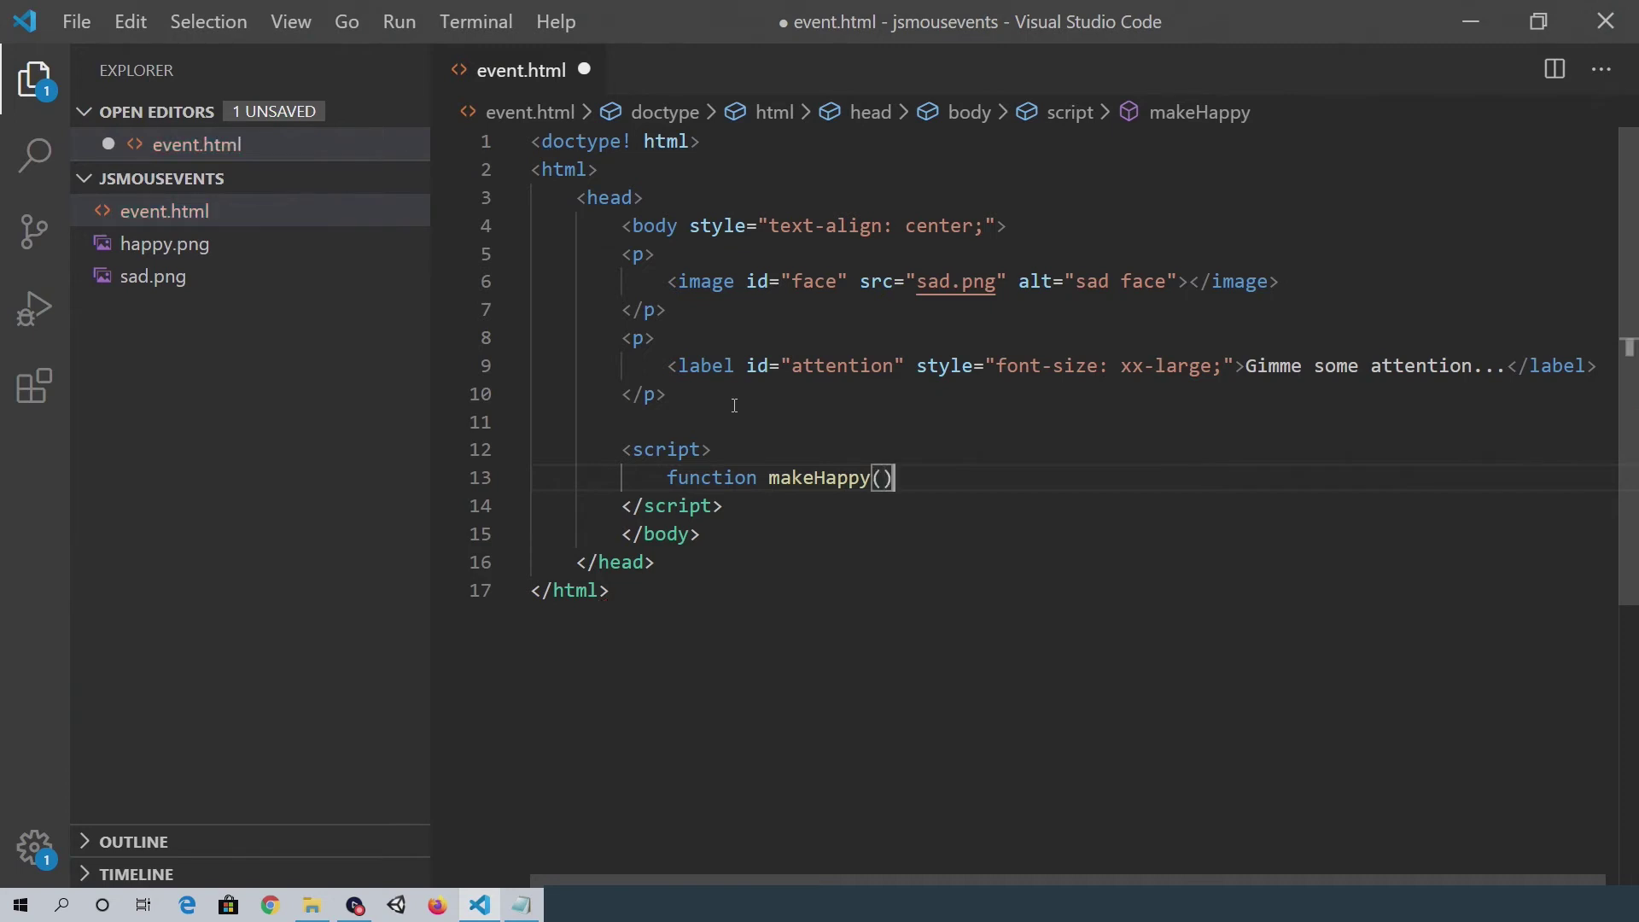
key(Return)
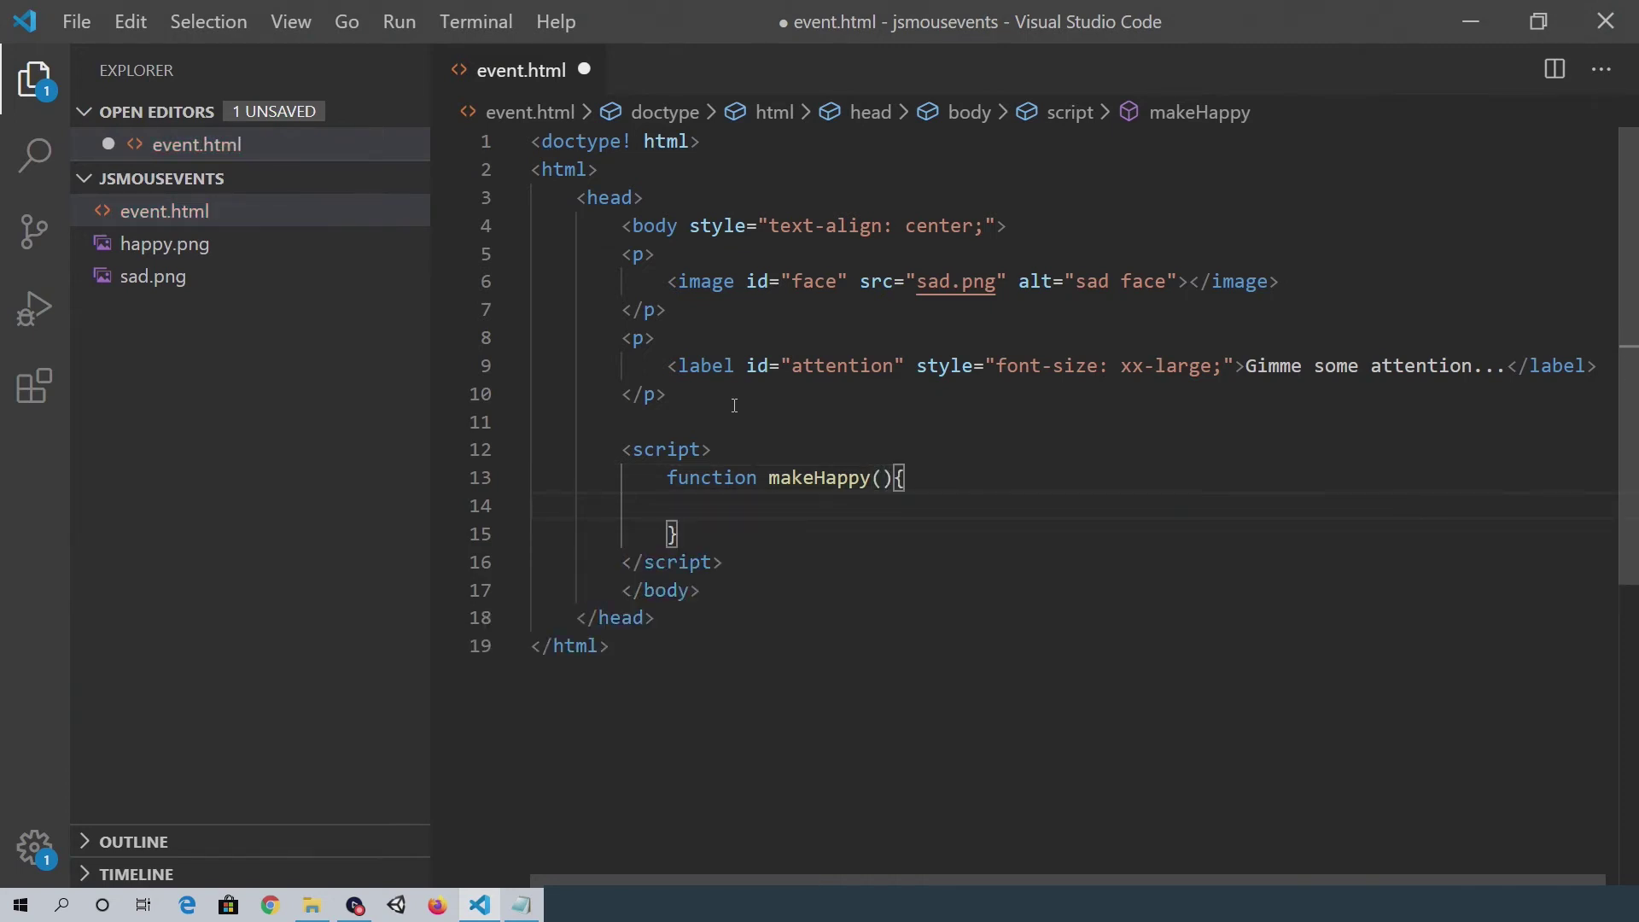
text(document)
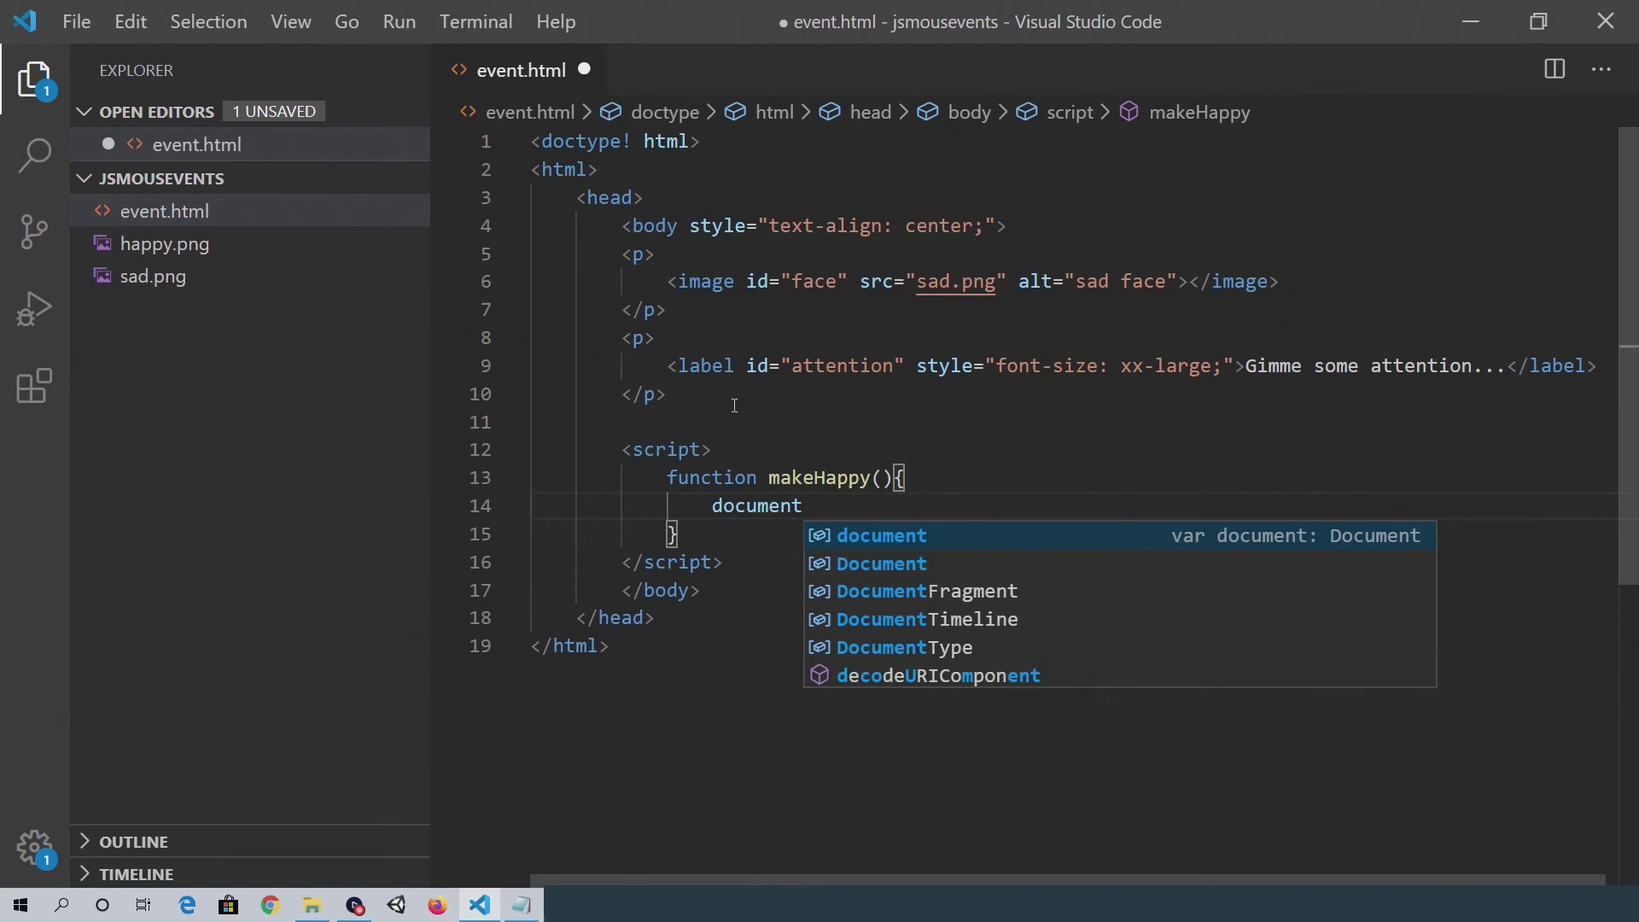
text(.get)
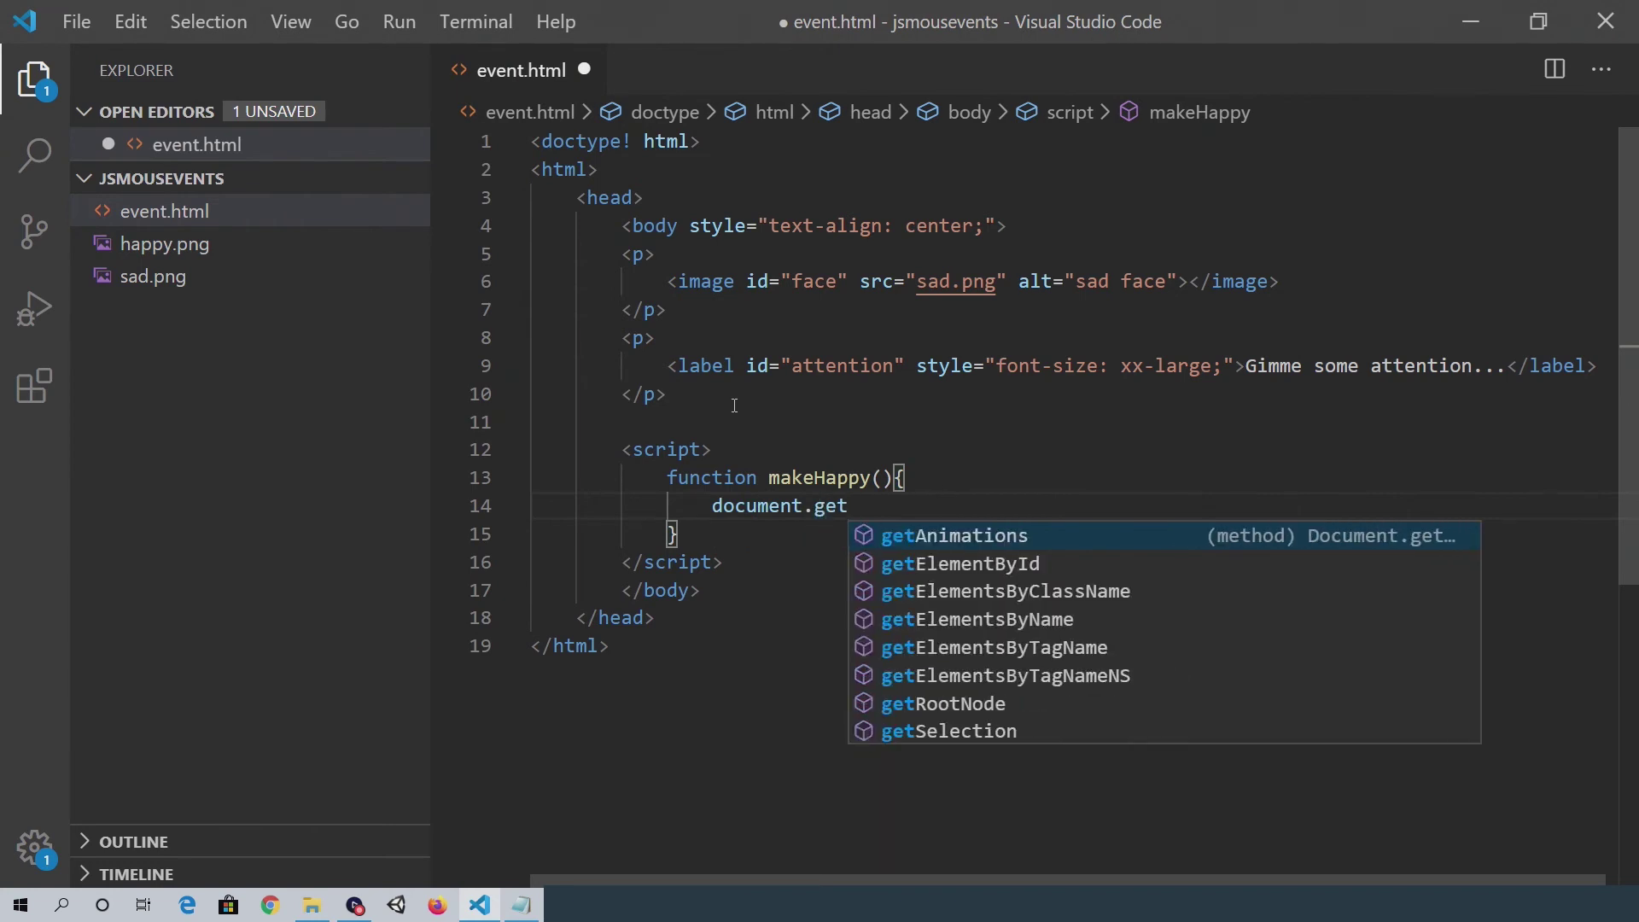
In makeHappy, set the 'face' image's src to 'happy.png' via getElementById.
key(Down)
key(Return)
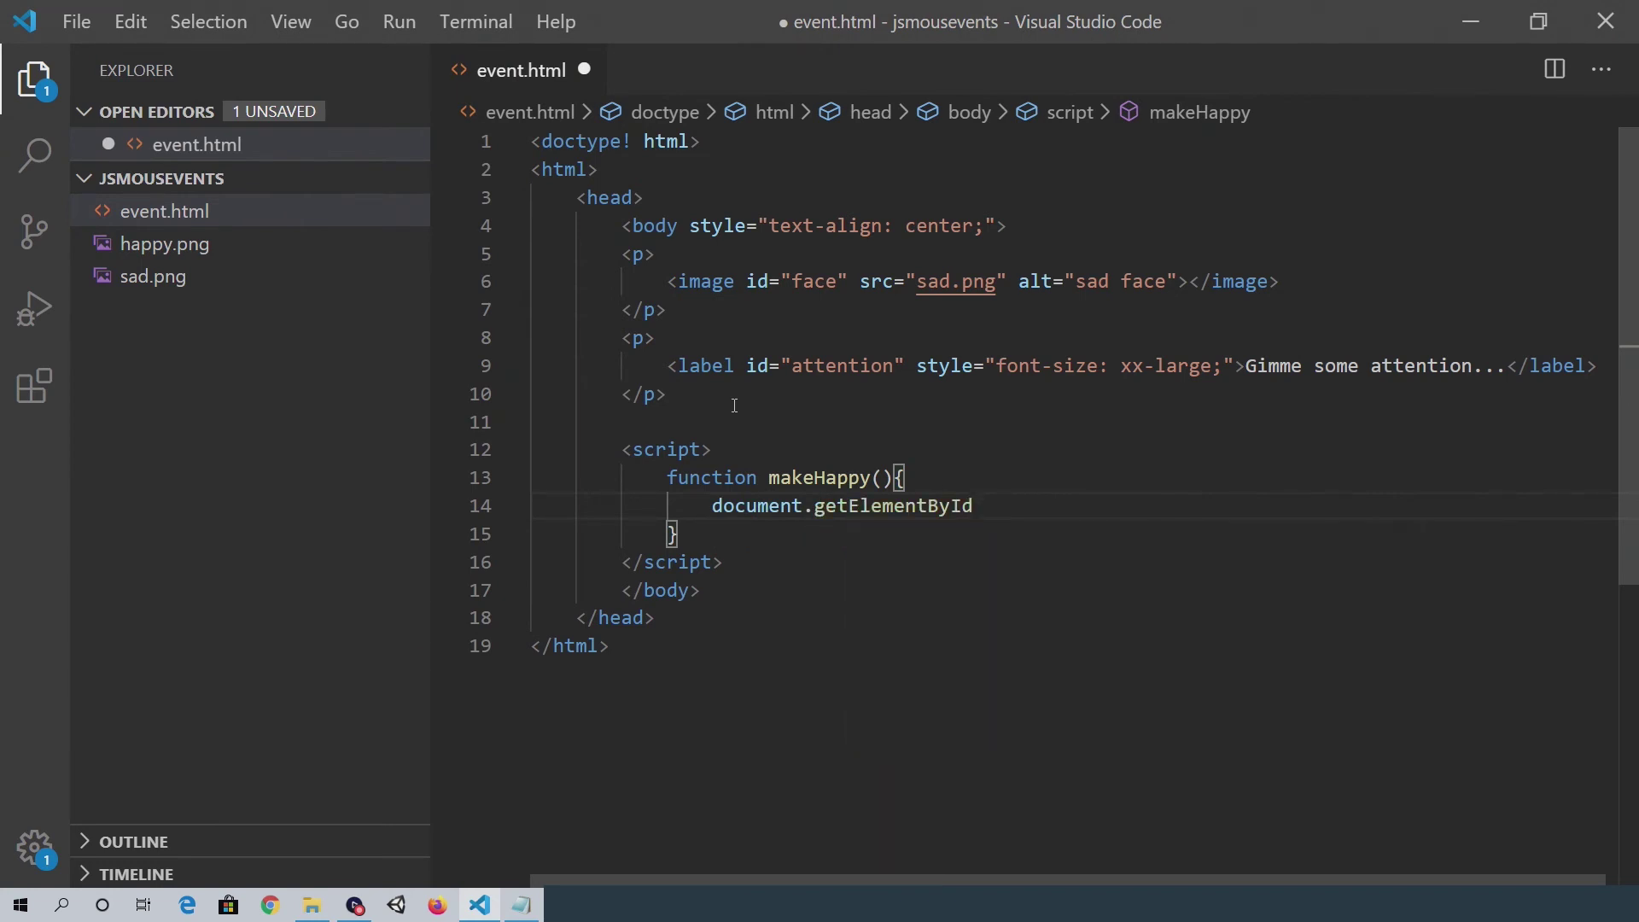
text(('fa)
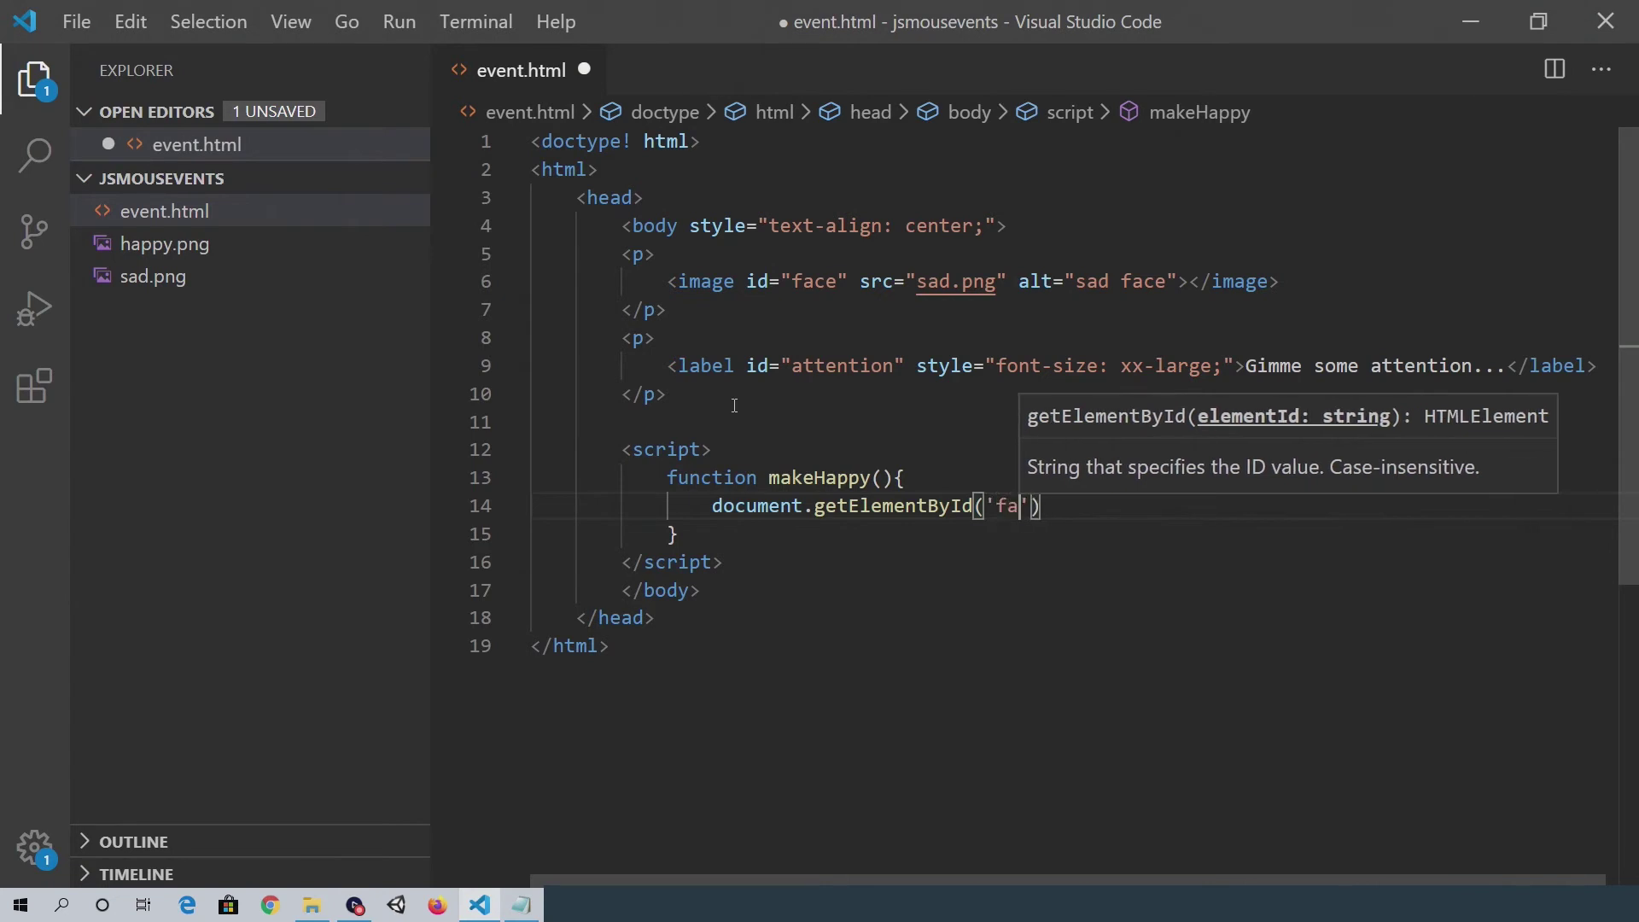
text(ce)
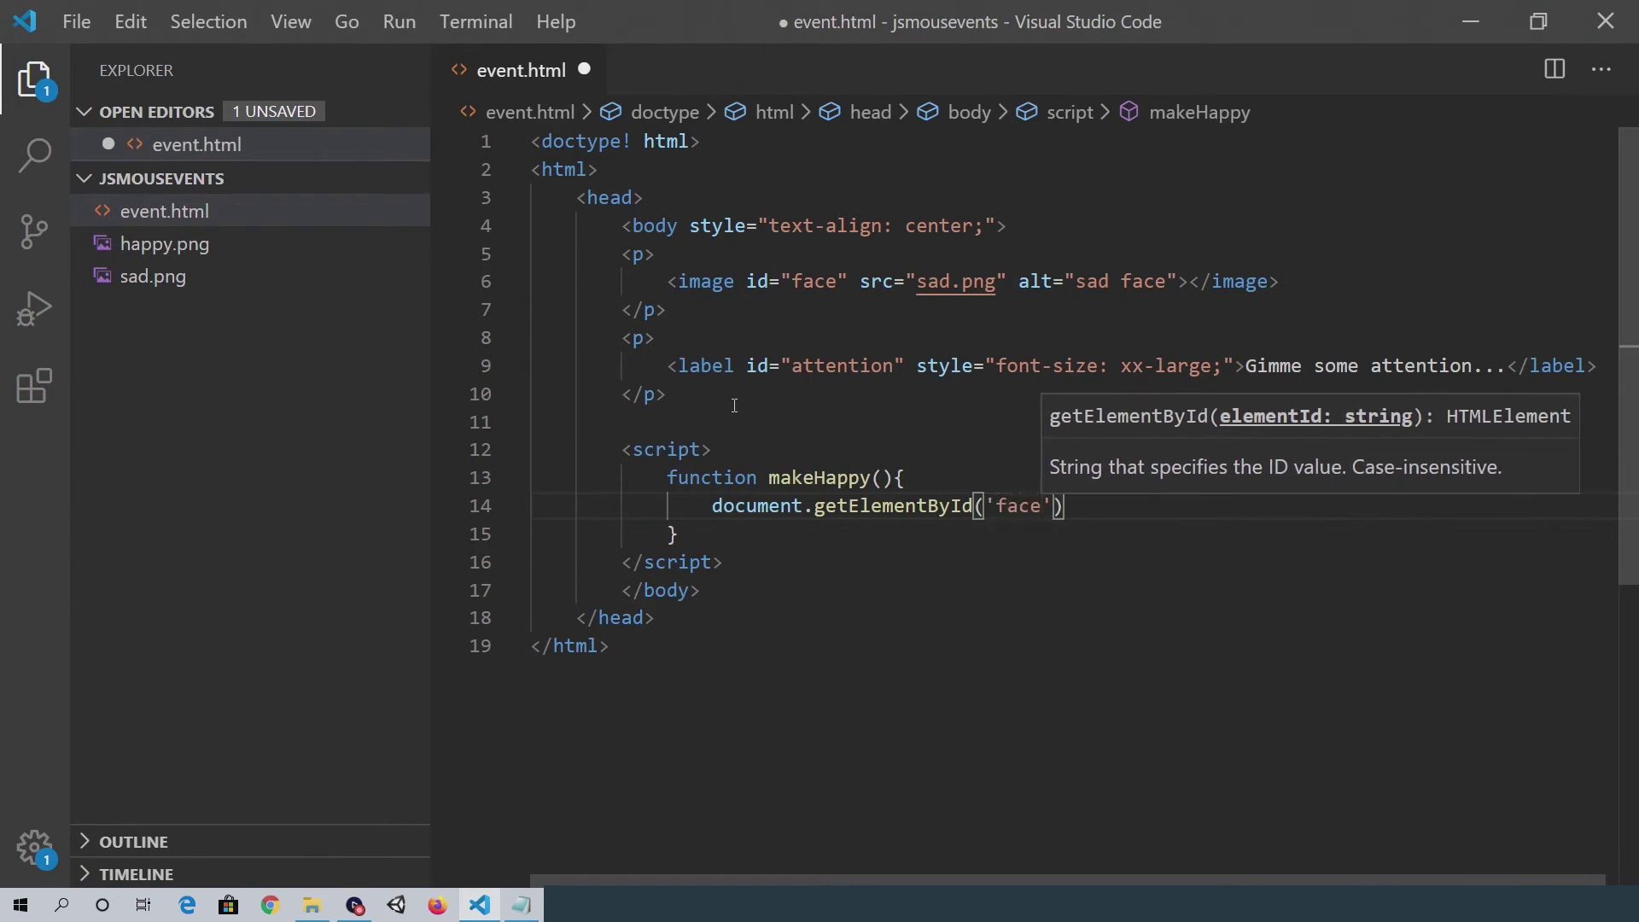
text(').sr)
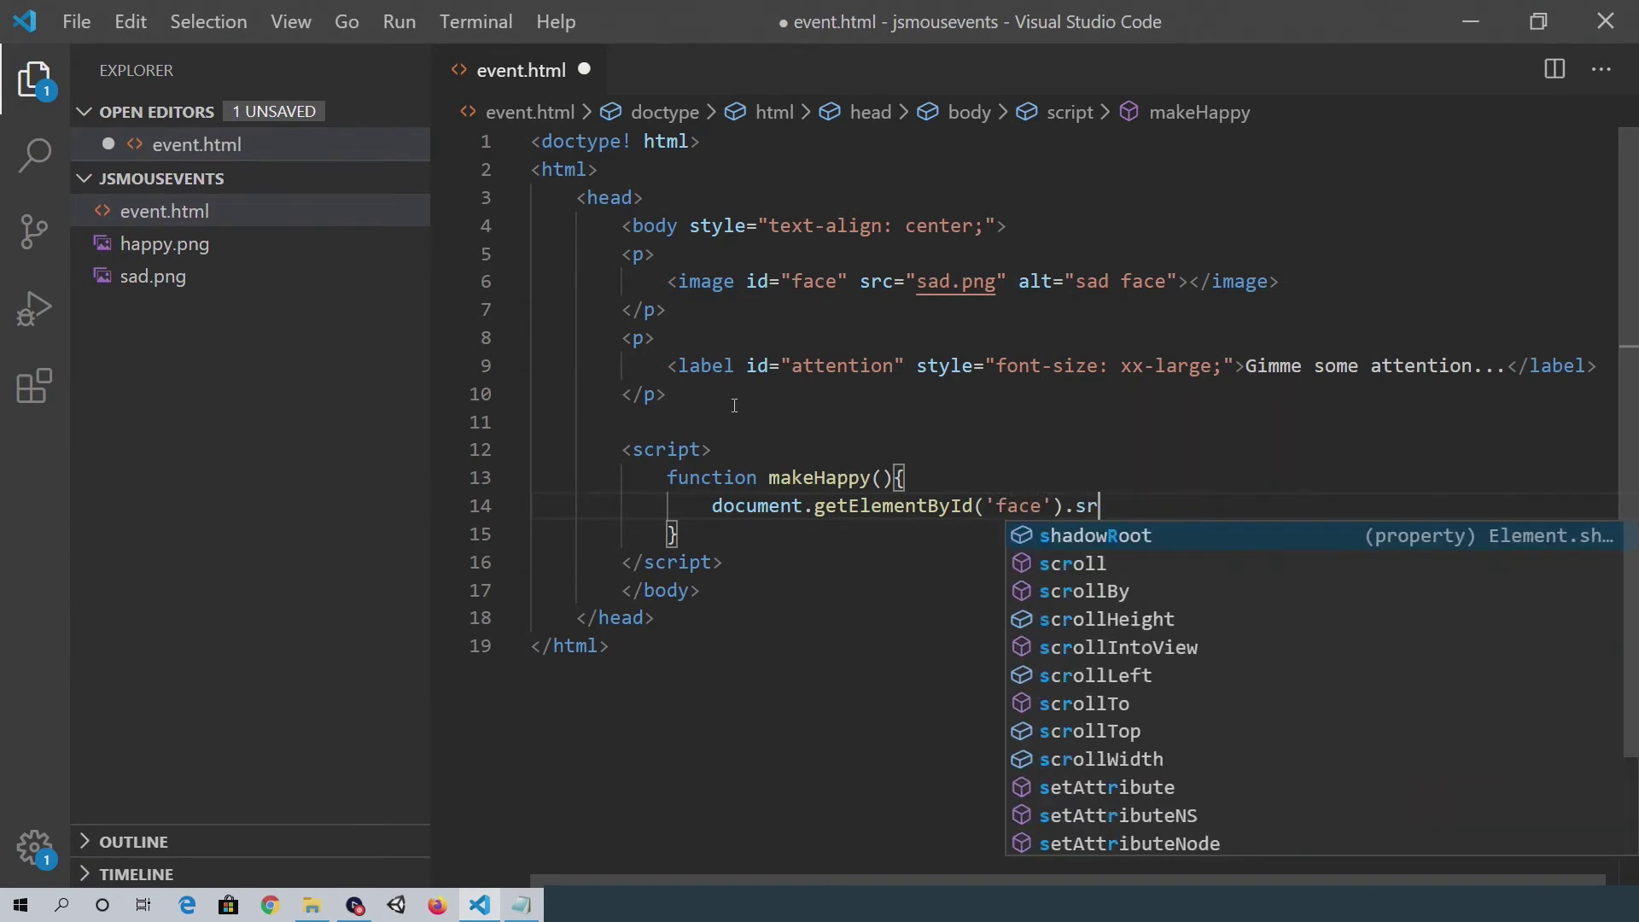
text(c)
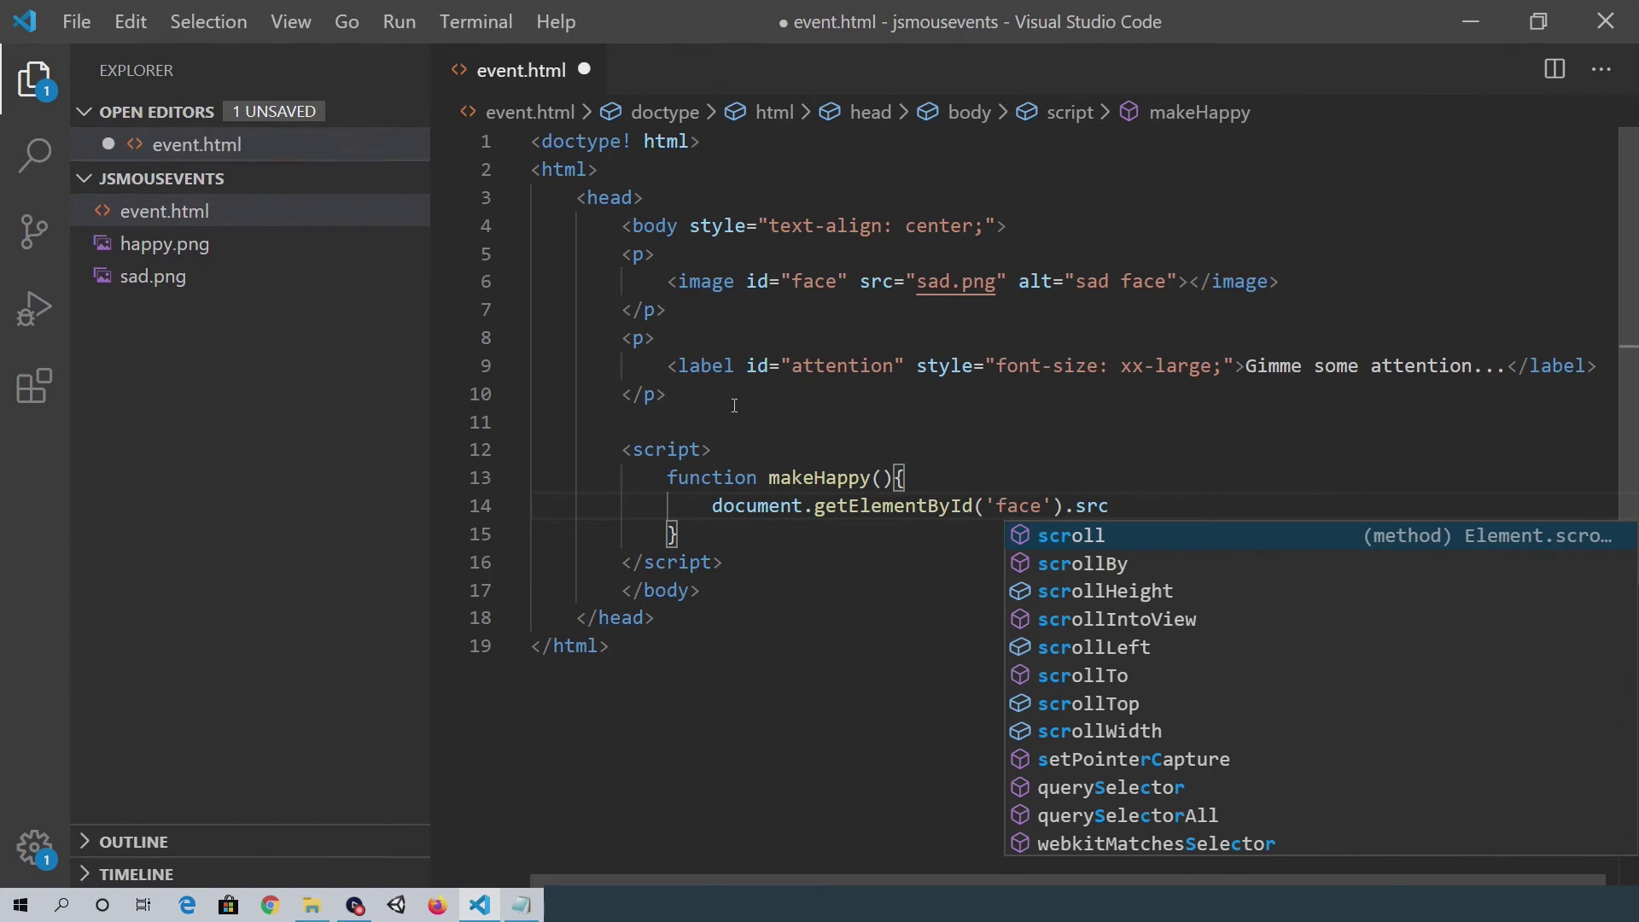
text(=")
key(Escape)
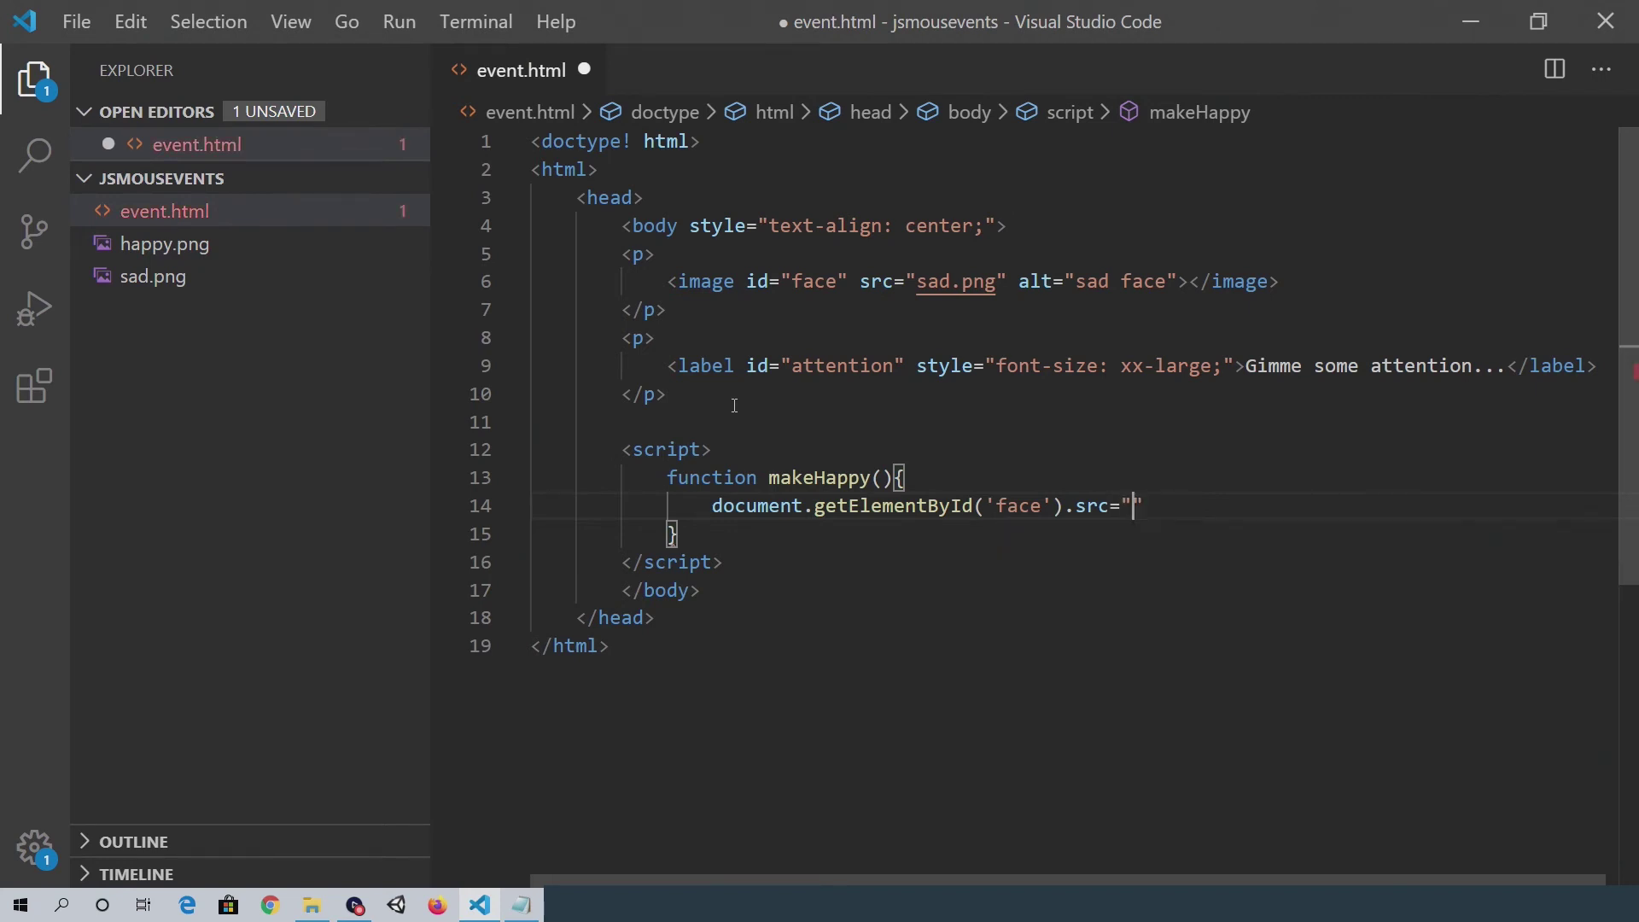
text(happy)
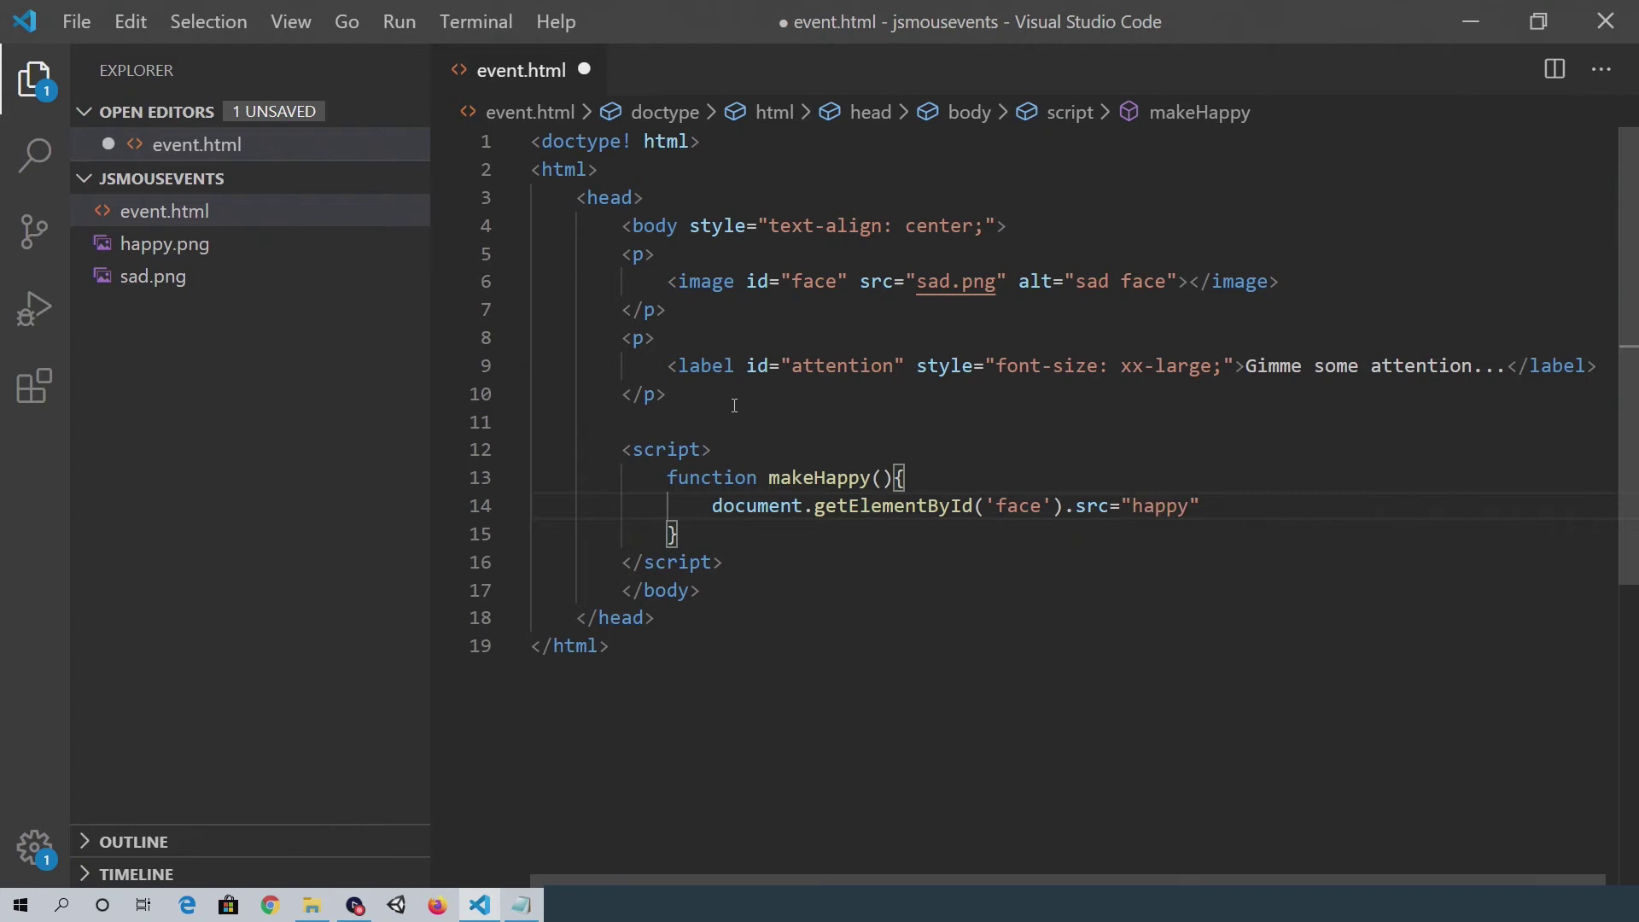
text(.png)
text(";)
Add a line setting the 'attention' label's innerHTML to 'Thank you so much!!!'.
key(Return)
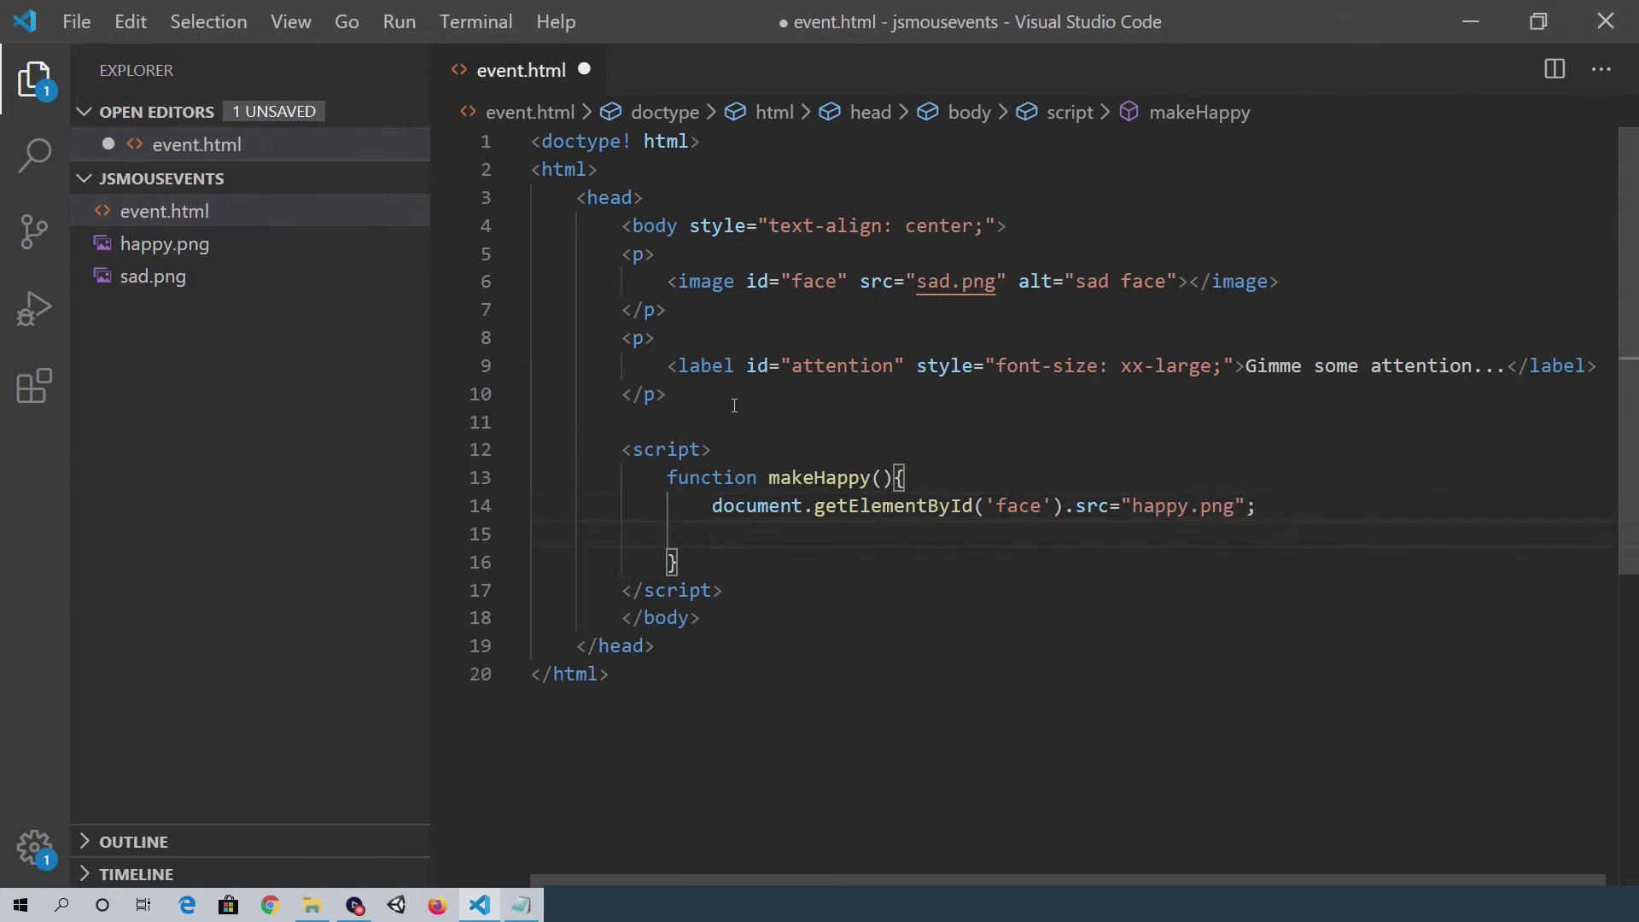
text(documen)
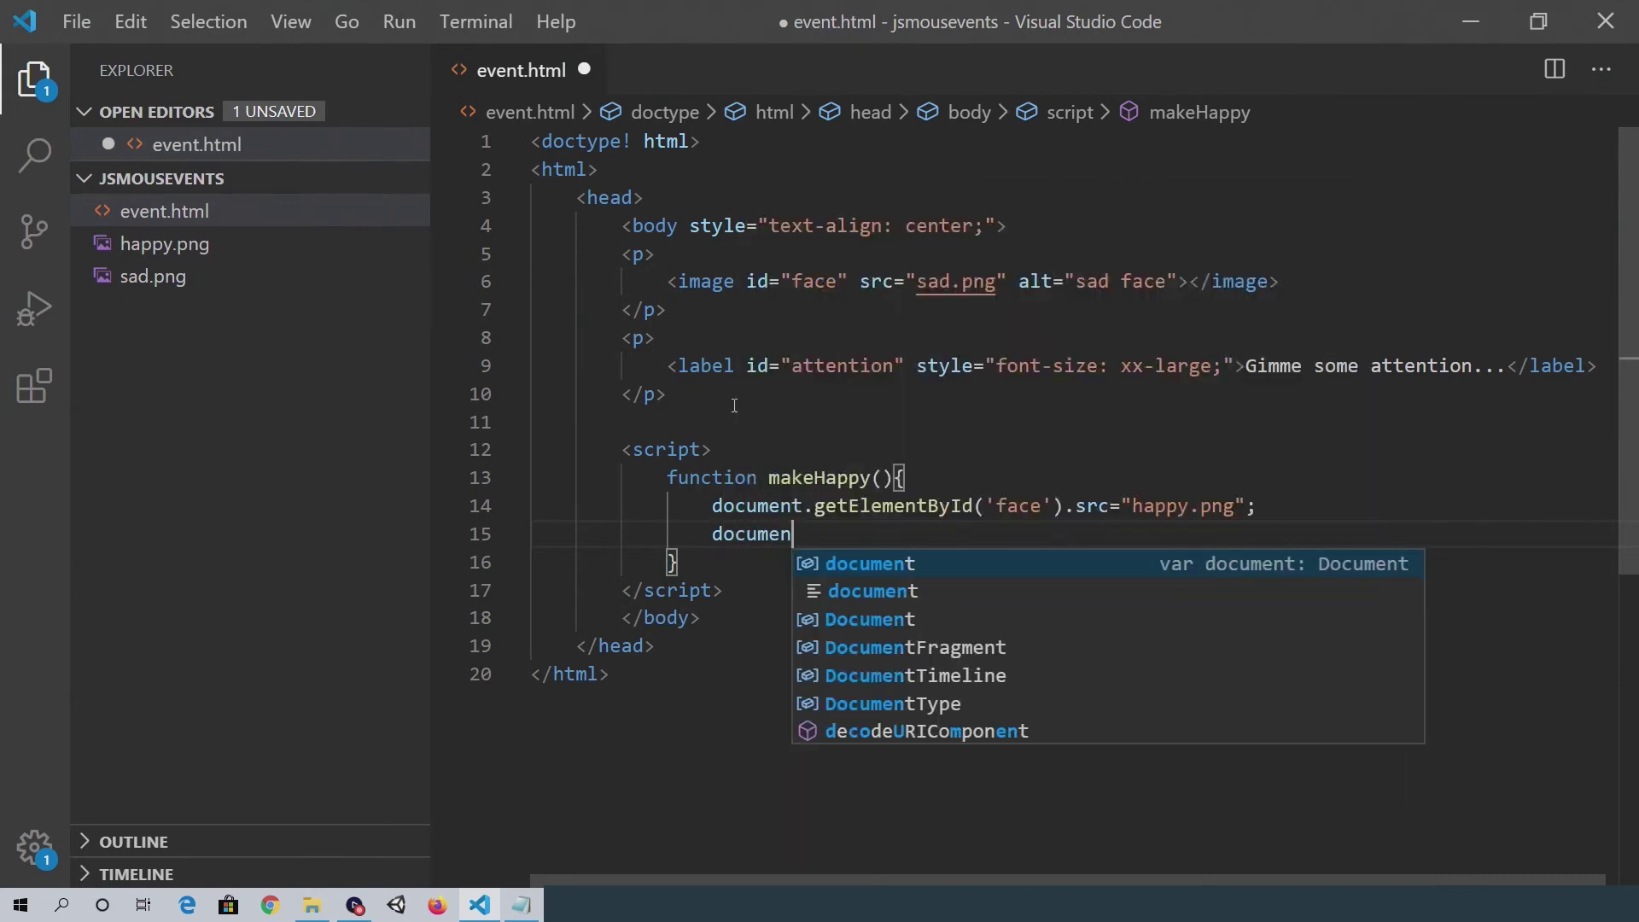
text(t.get)
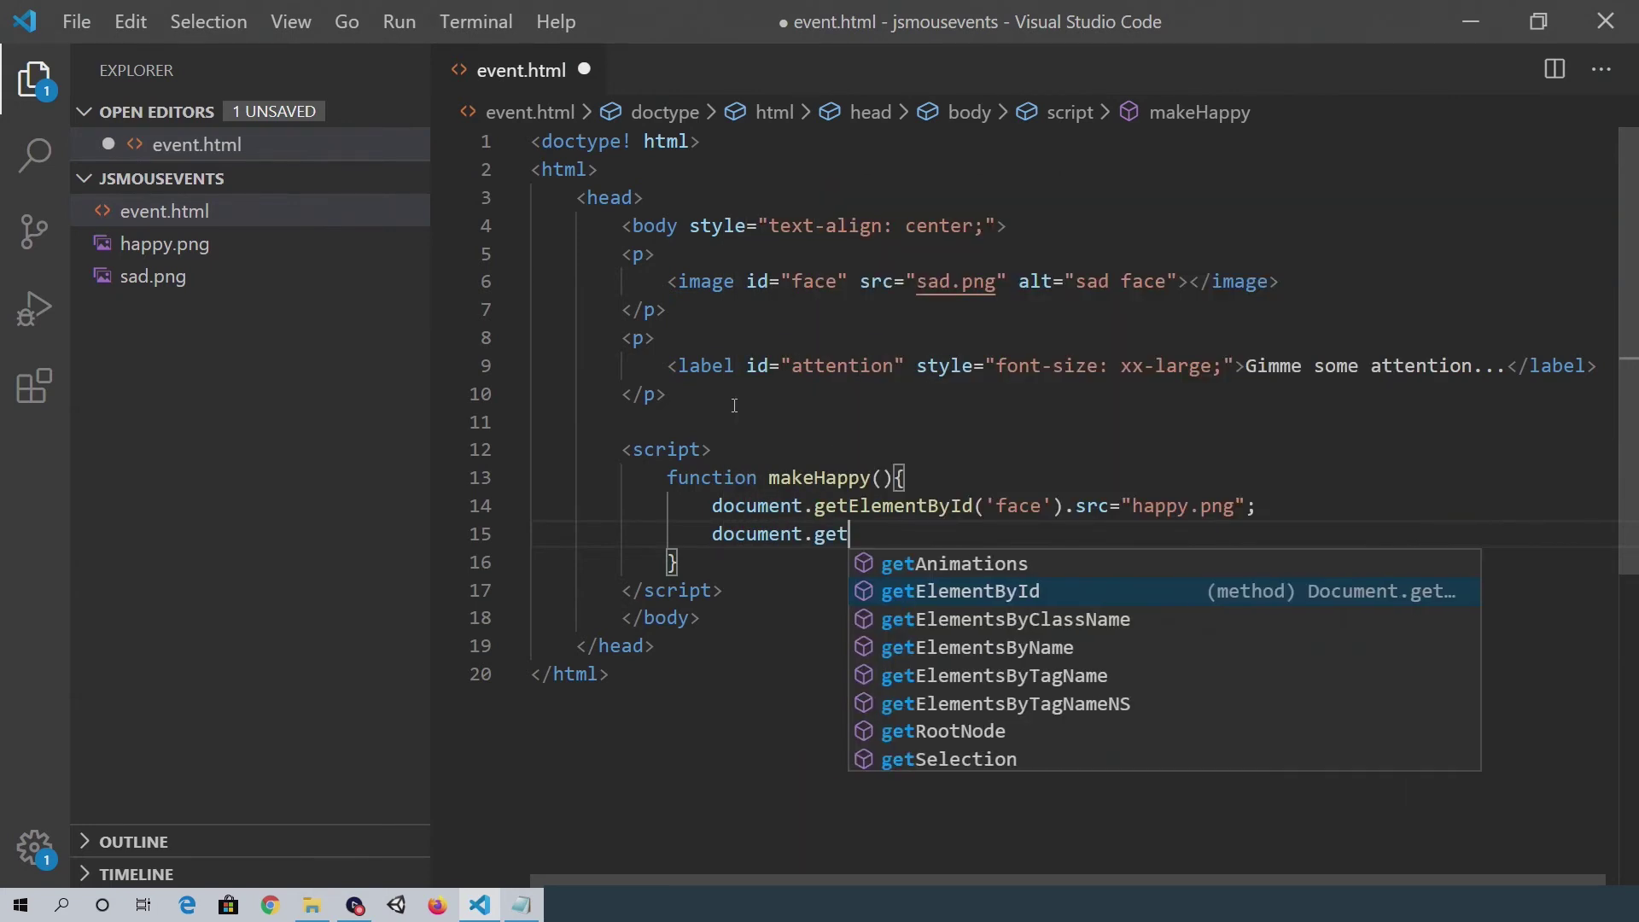
text(E)
key(Return)
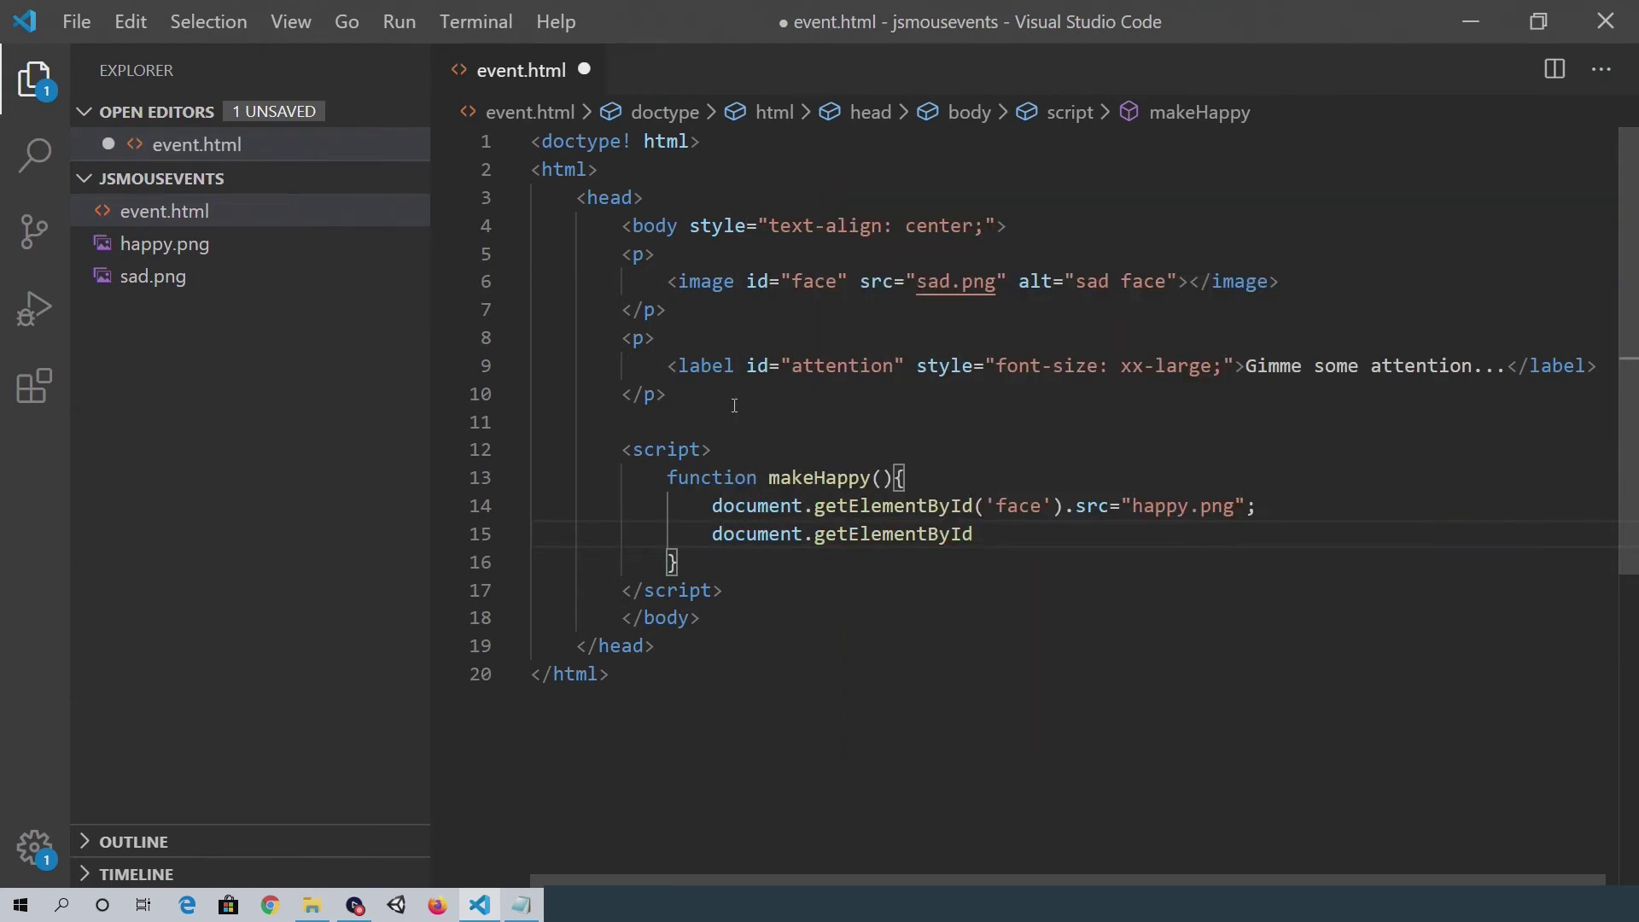
text(('at)
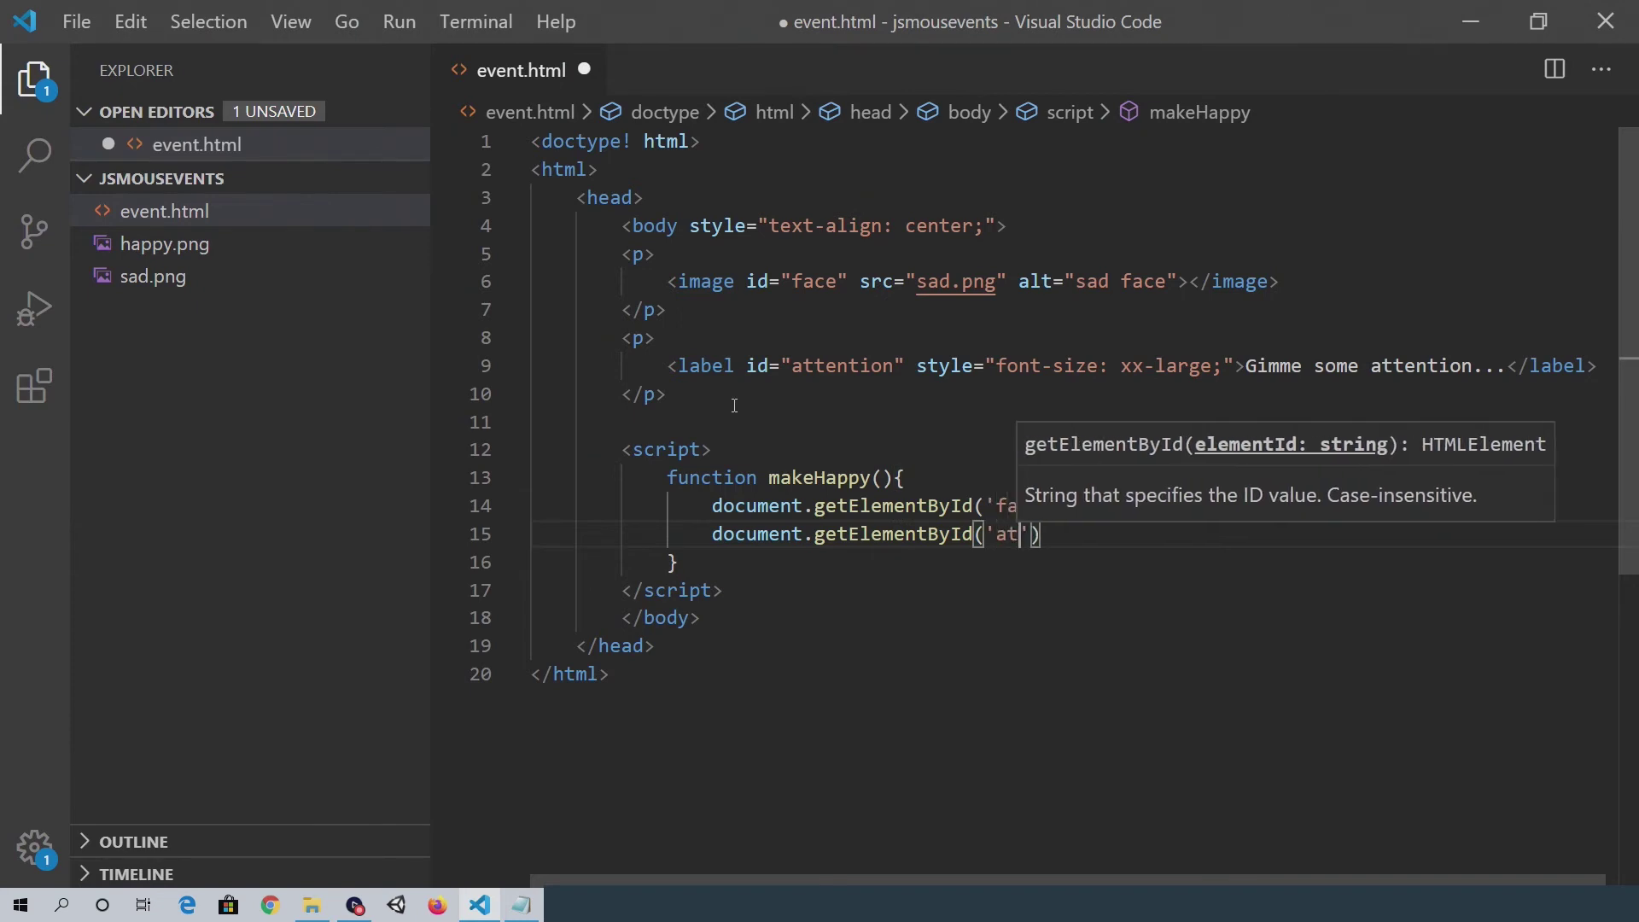
text(tention'))
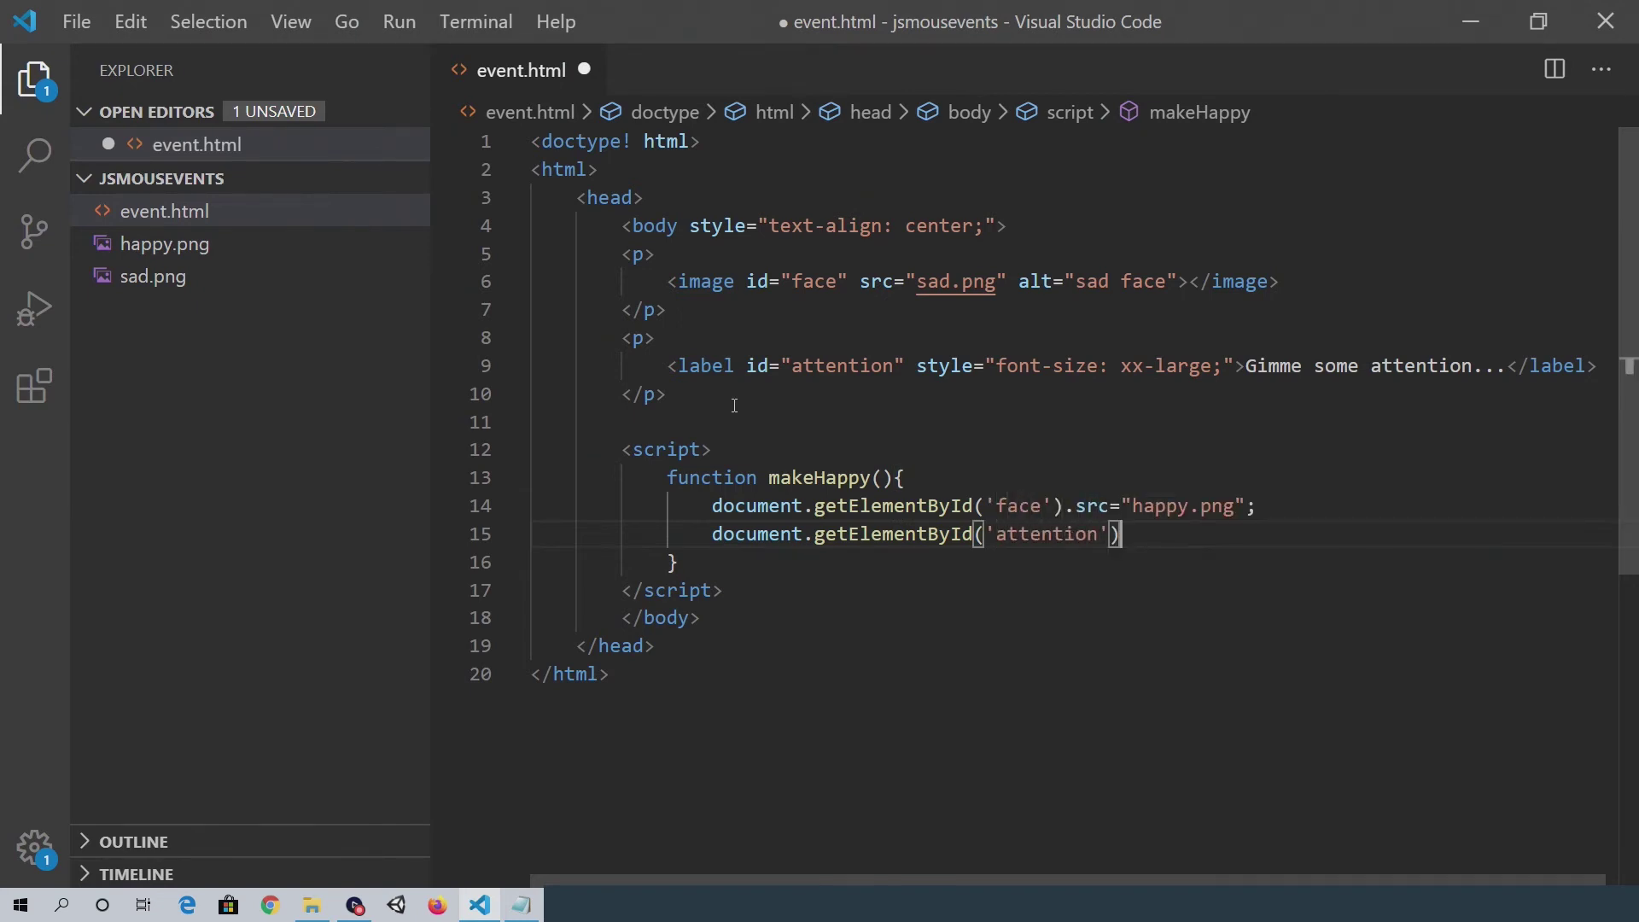
text(.)
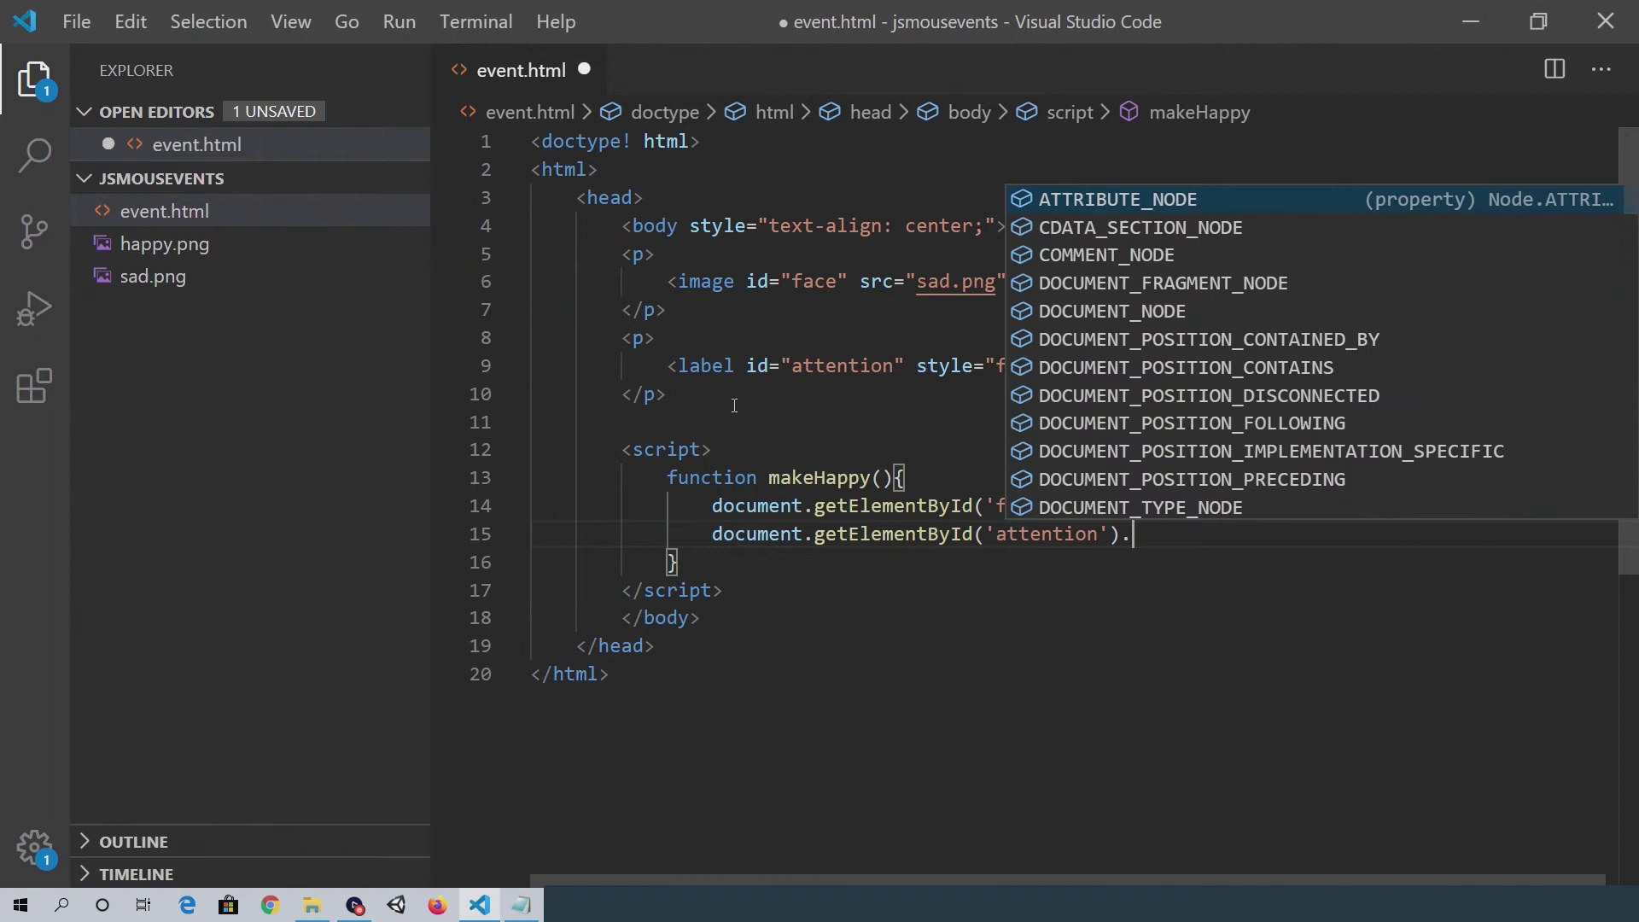
text(inner)
key(Return)
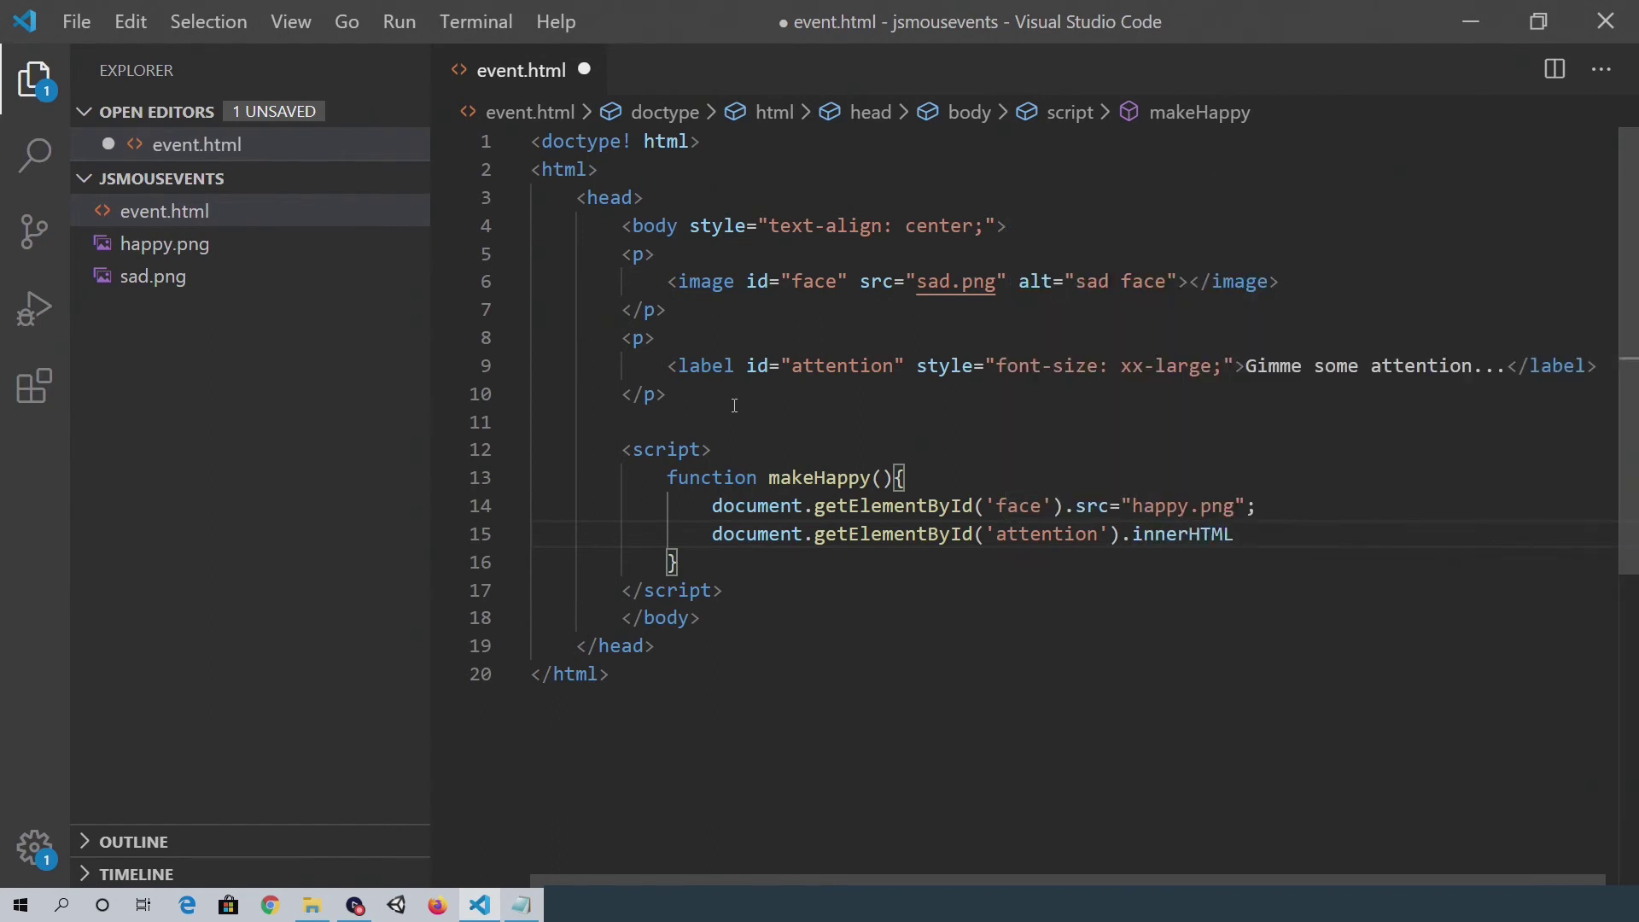
text( = ")
text(Thank yo)
text(u so much!)
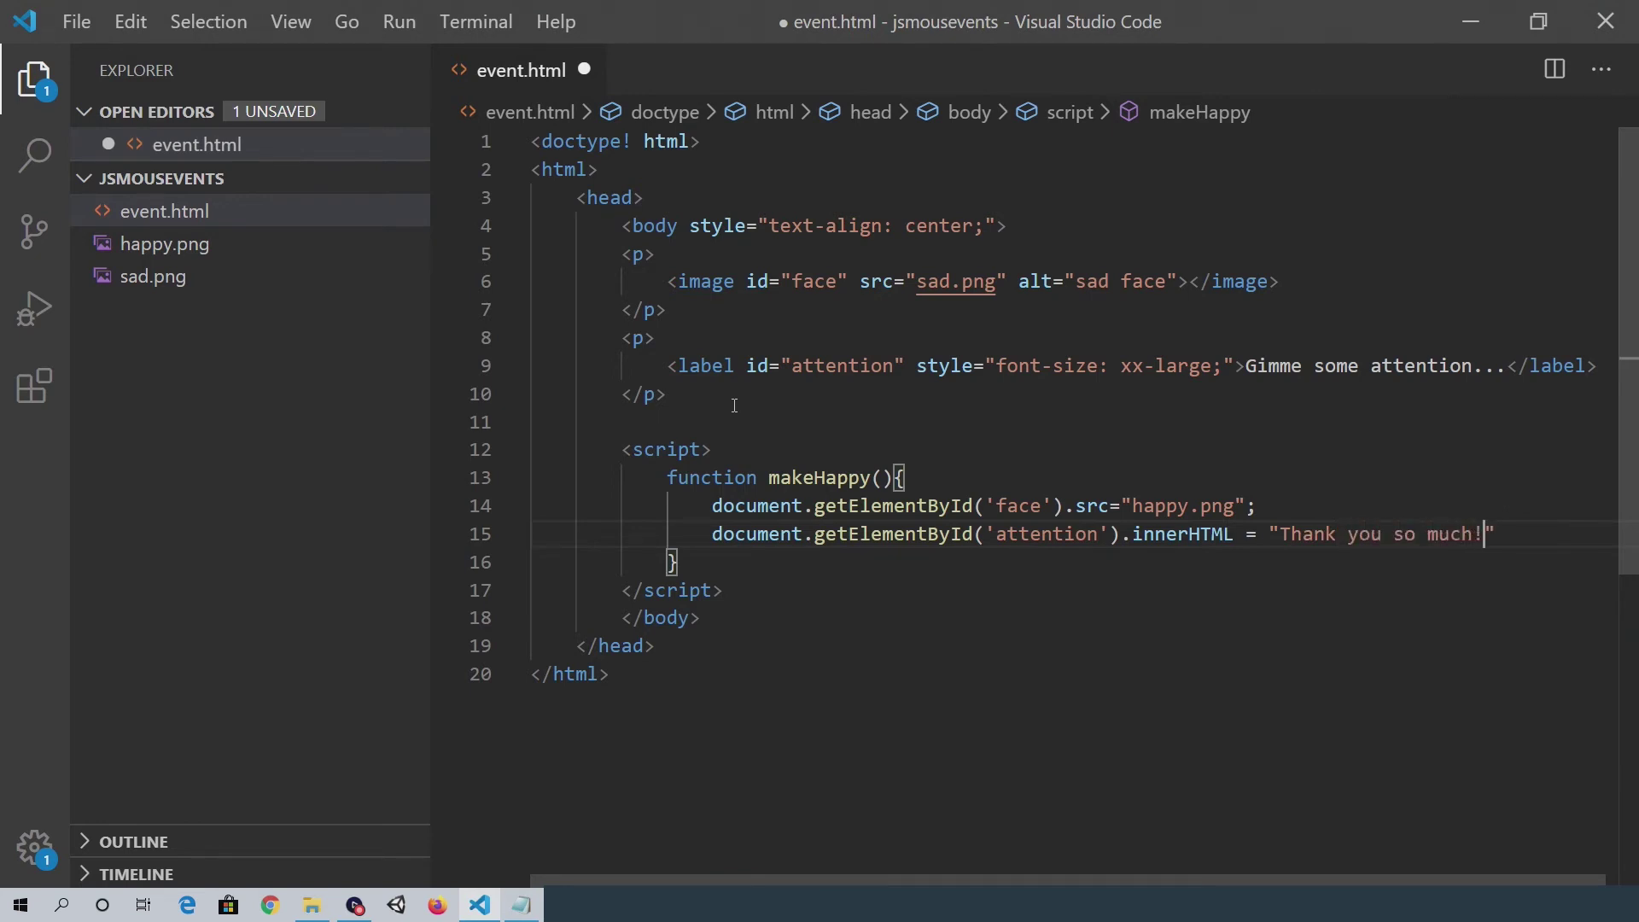
text(!!")
key(Down)
Add document.getElementById('face').addEventListener('mouseover', makeHappy); below the function.
key(Return)
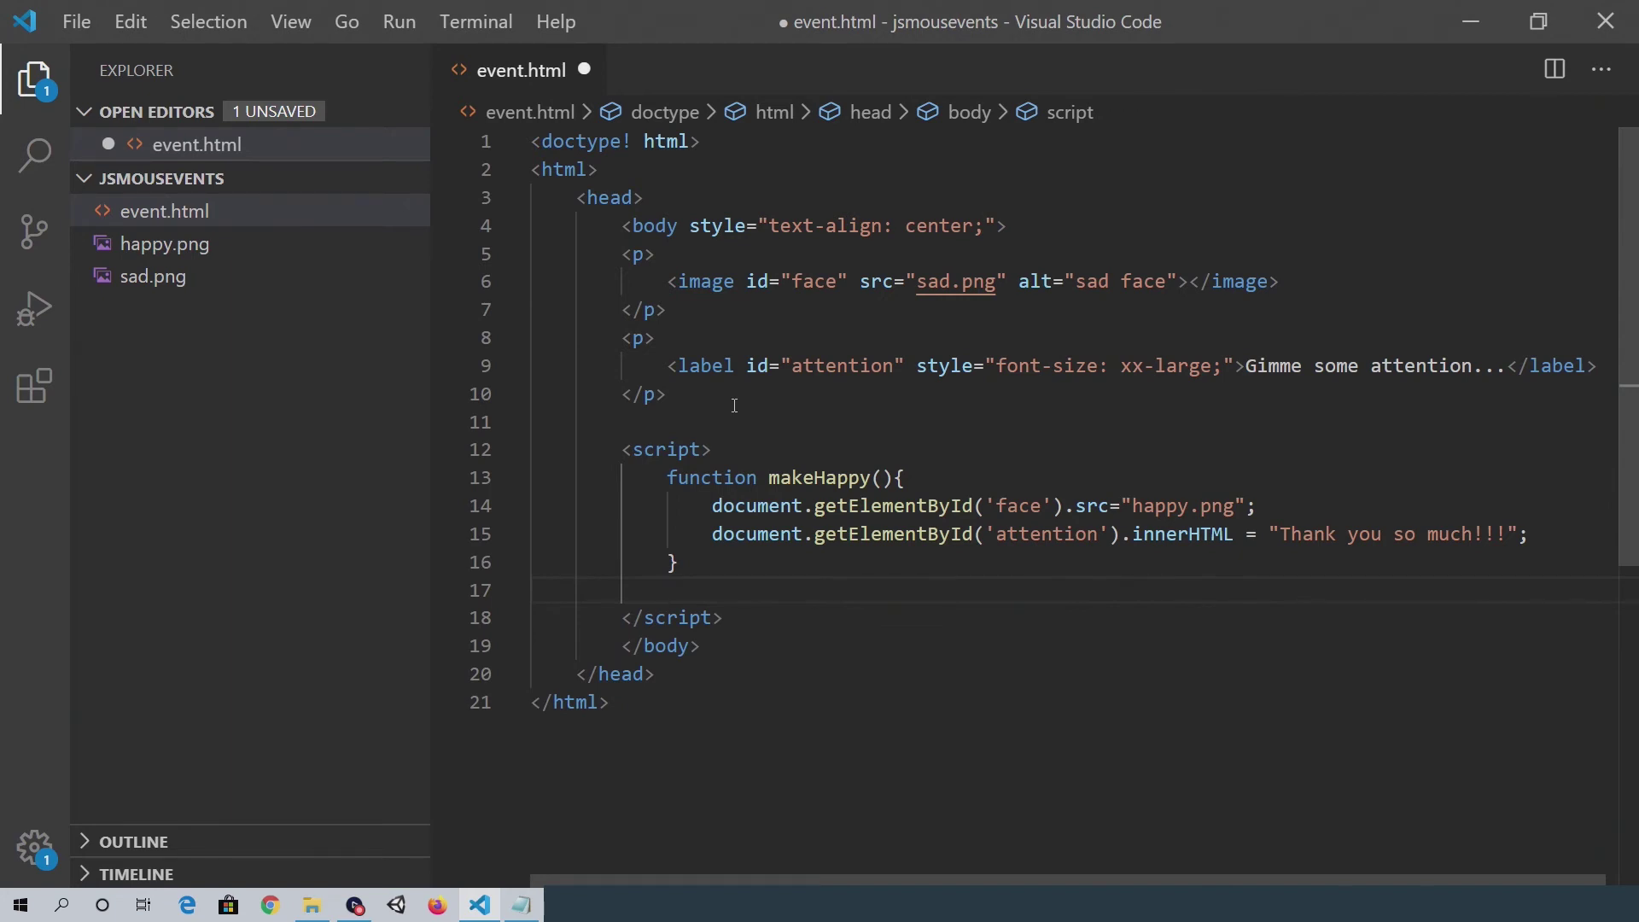
text(docume)
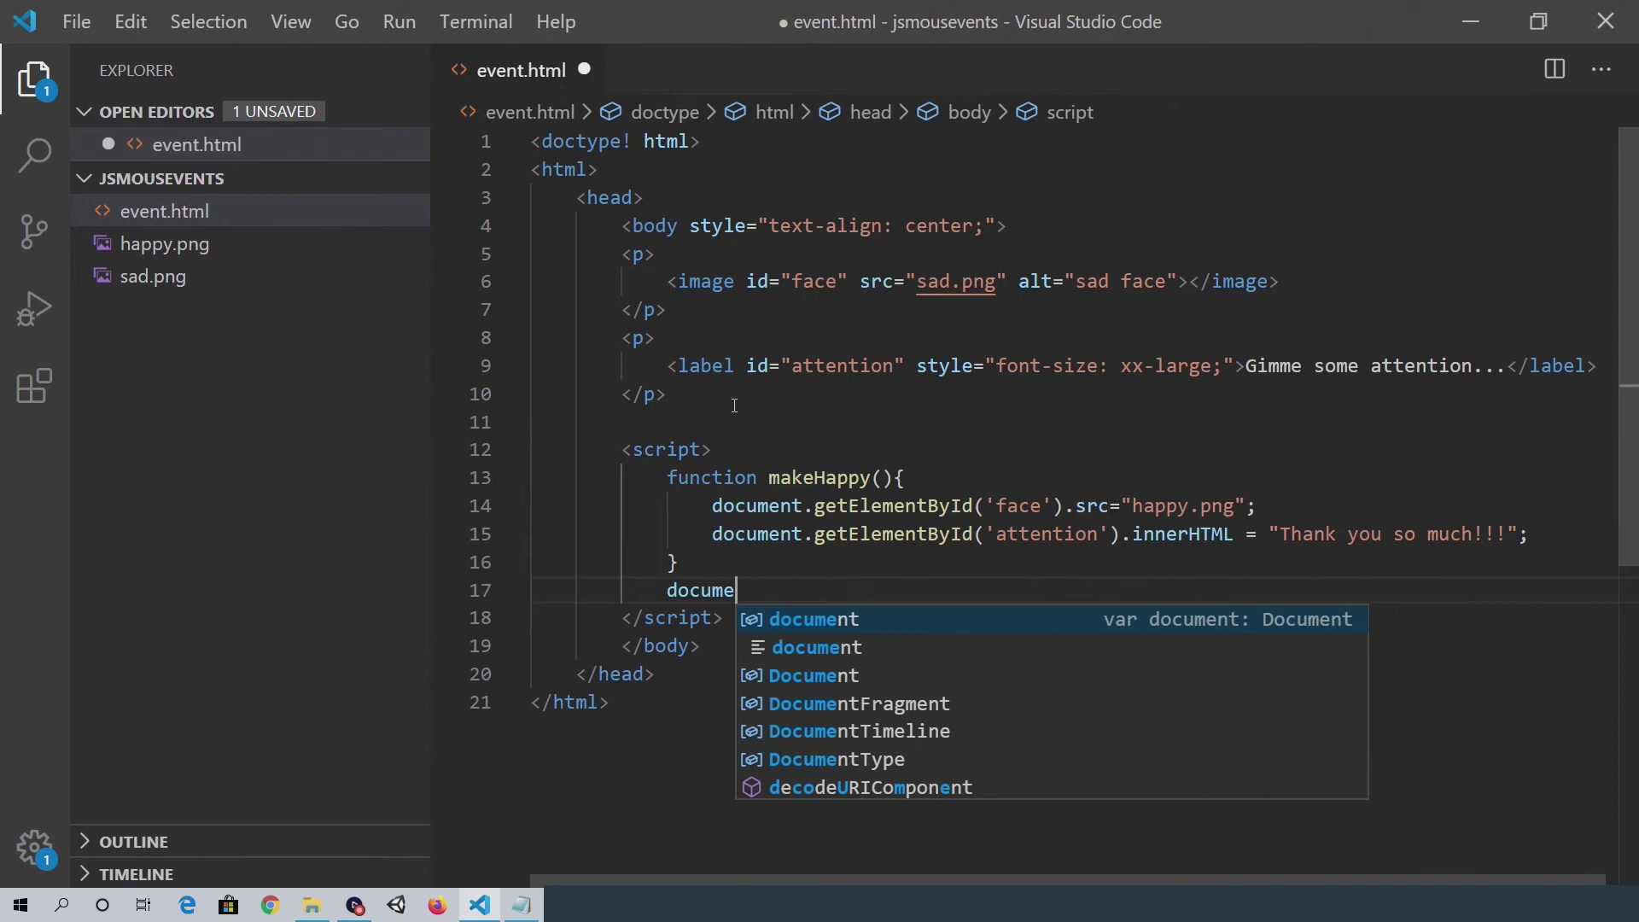
text(nt.)
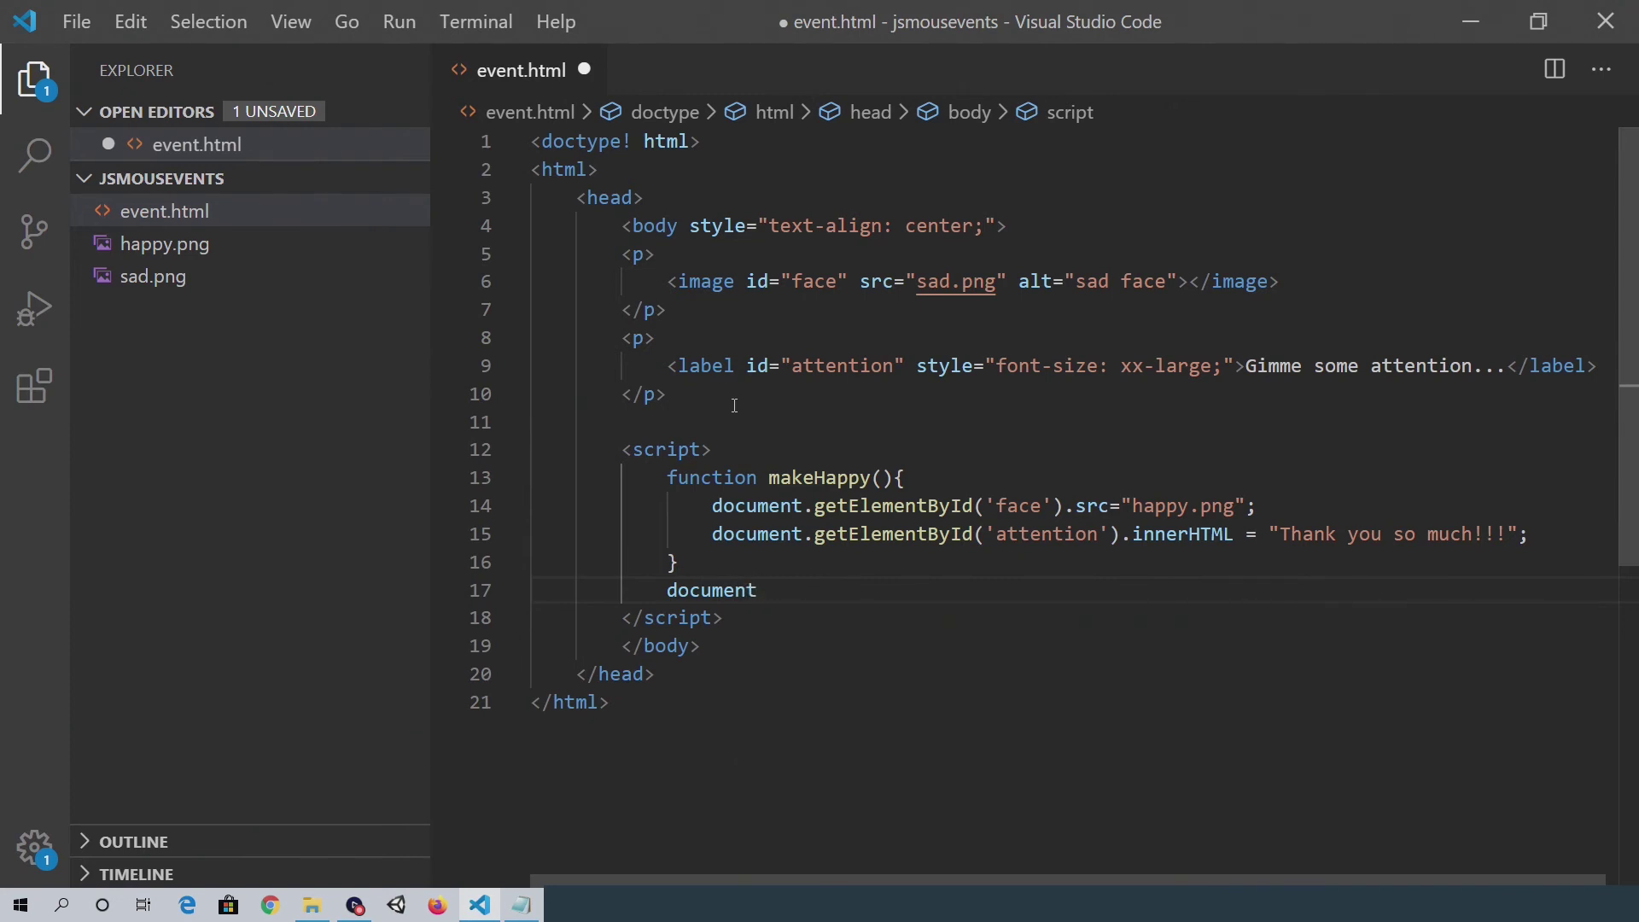
text(get)
key(Return)
text((')
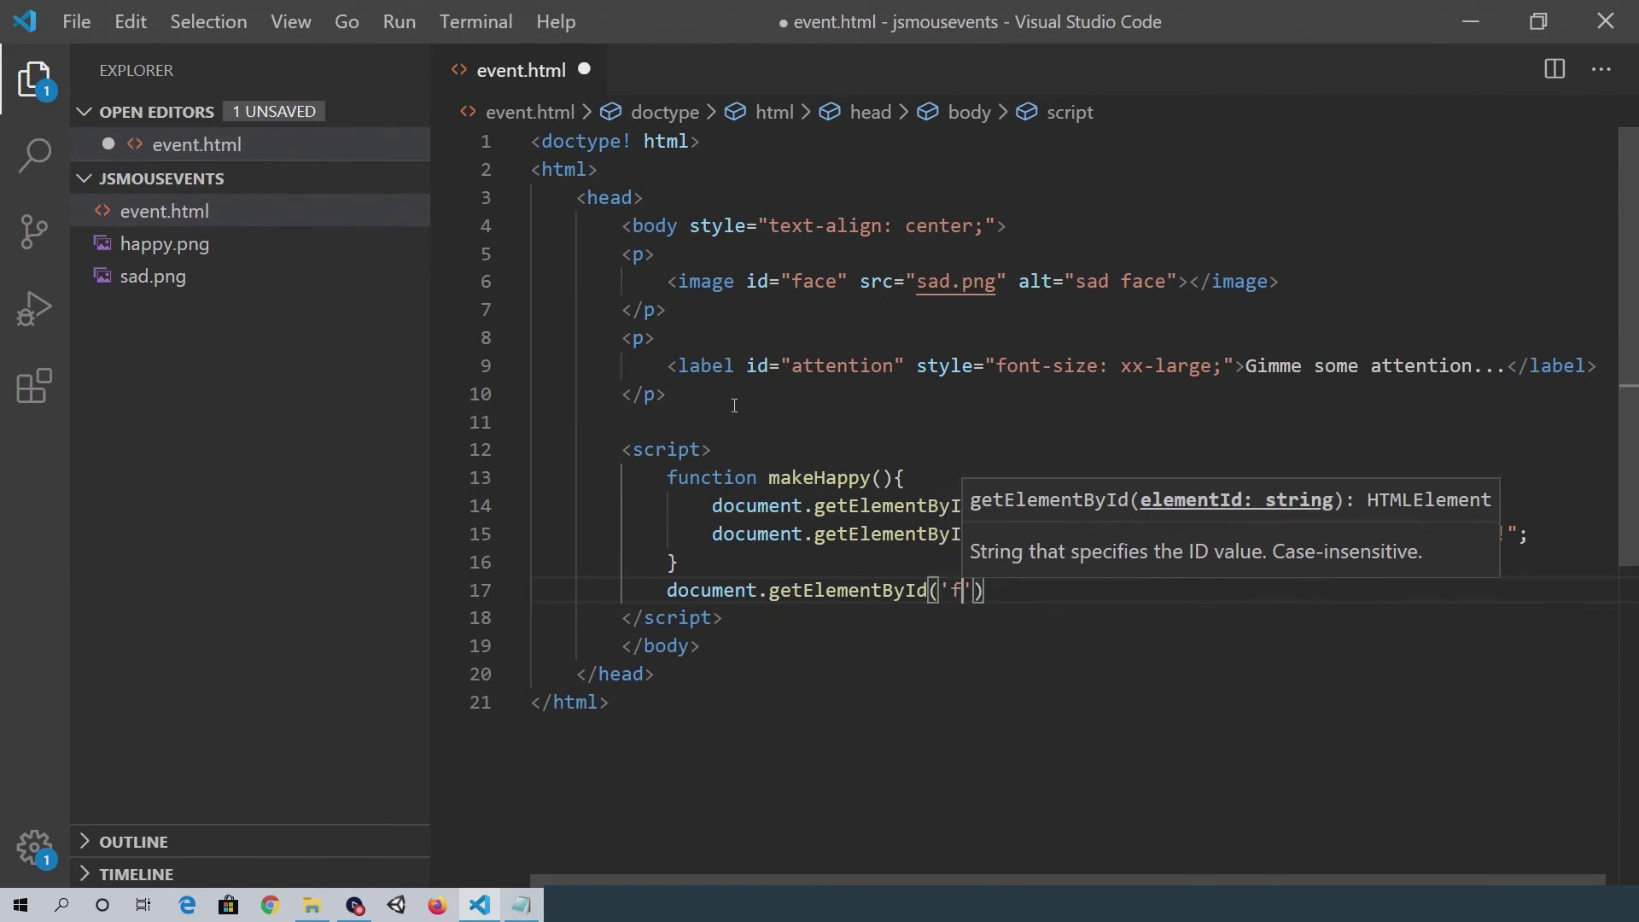
text(face'))
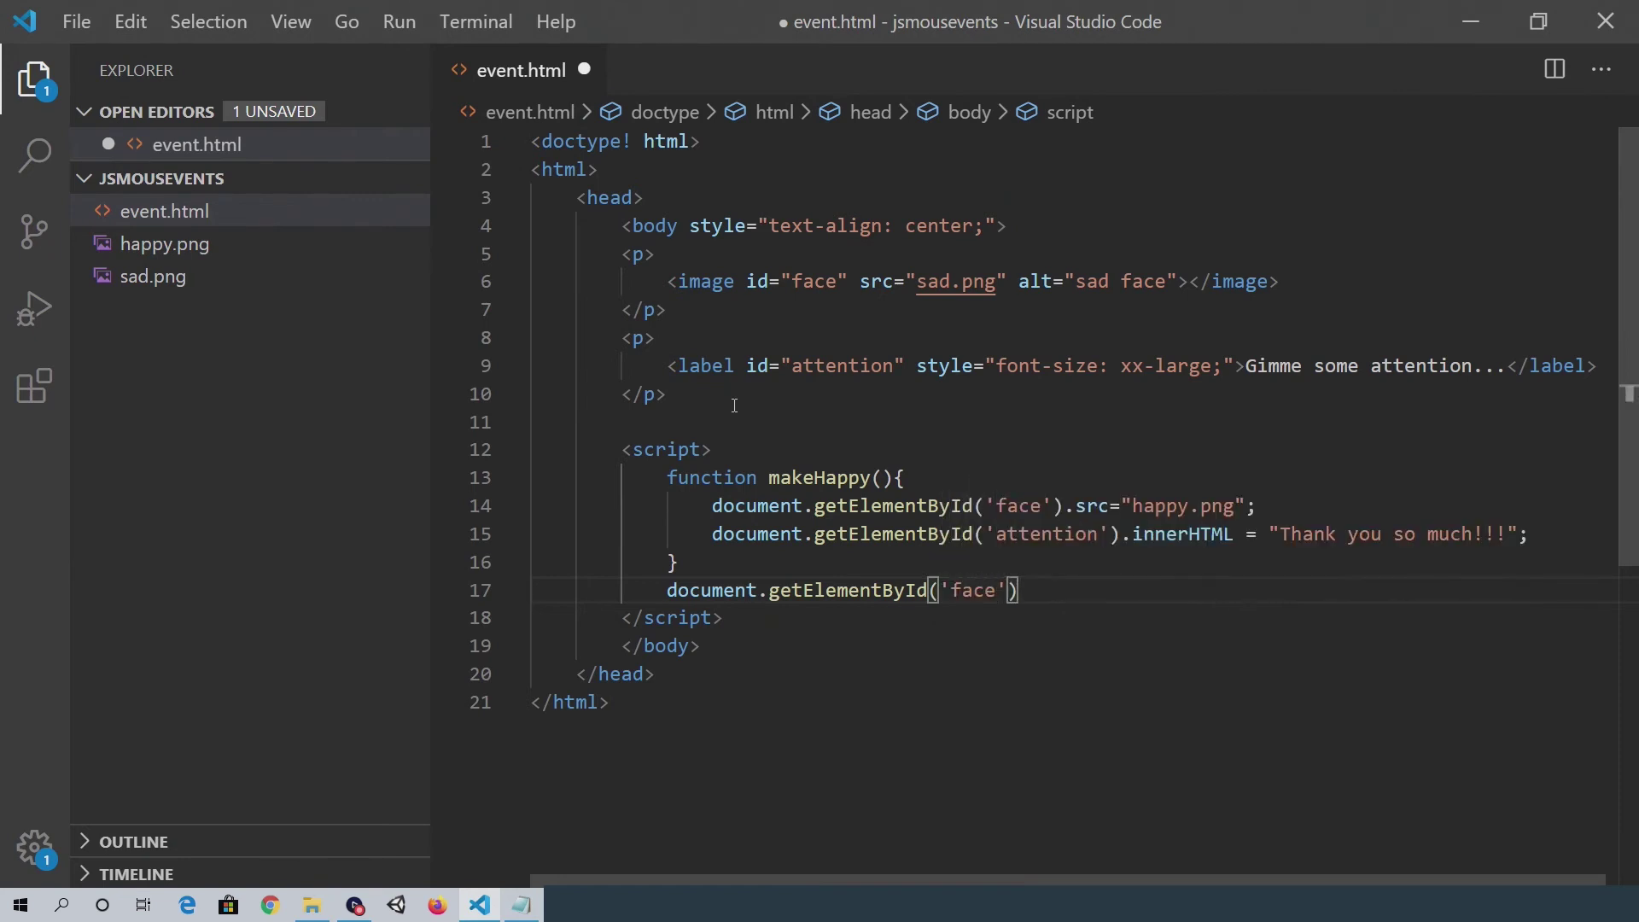
text(.add)
key(Tab)
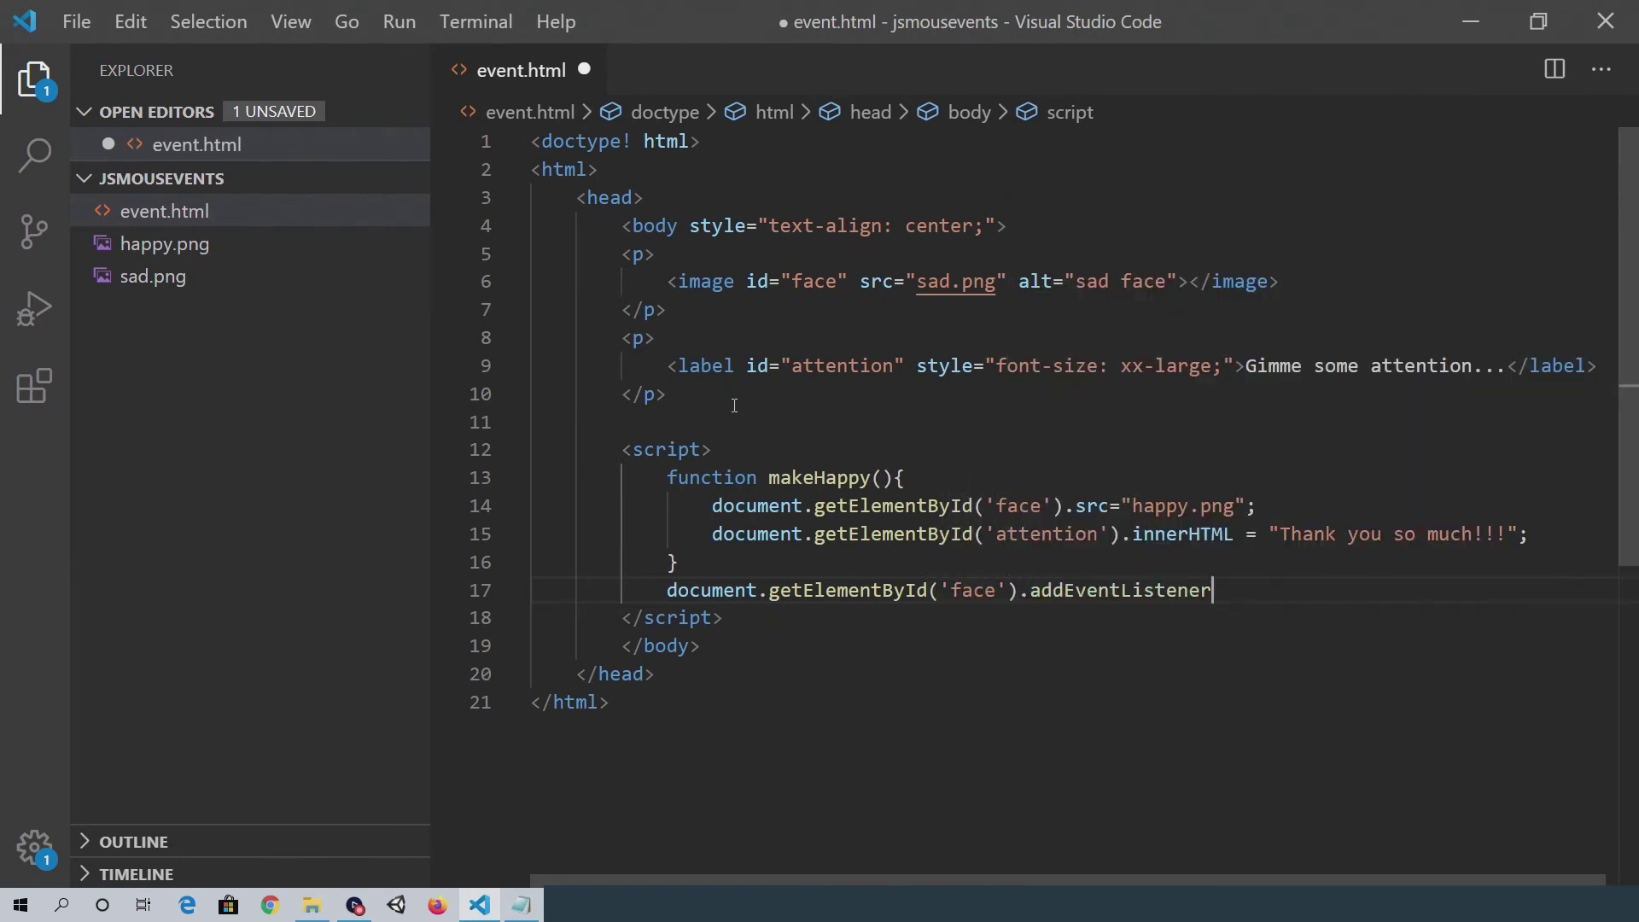
text(()
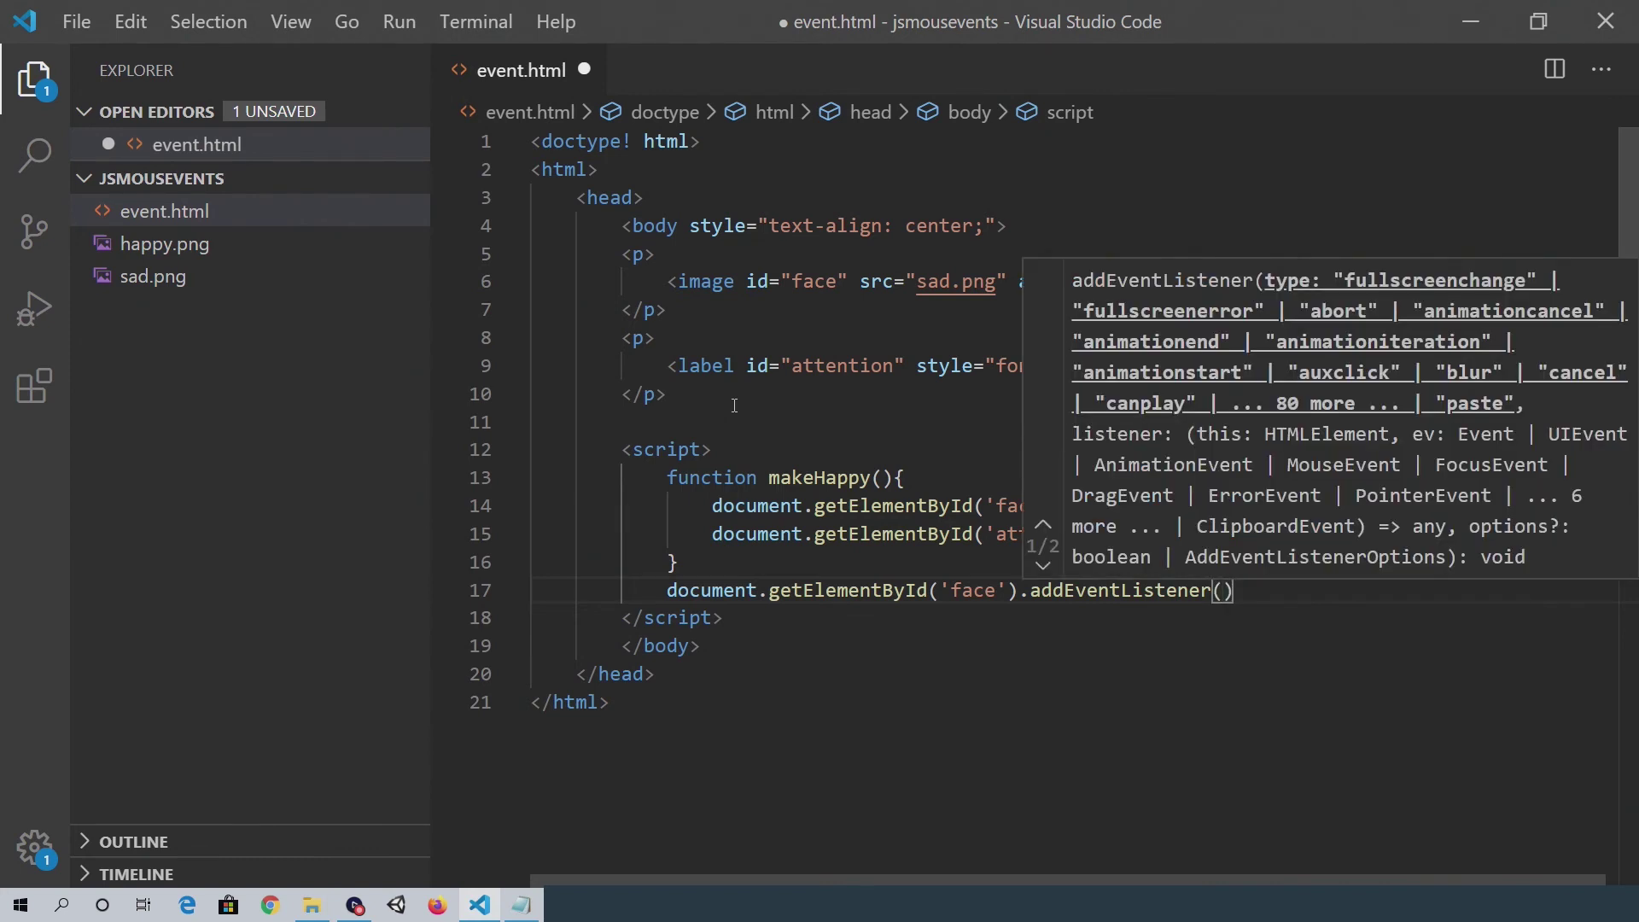
text('mouseov)
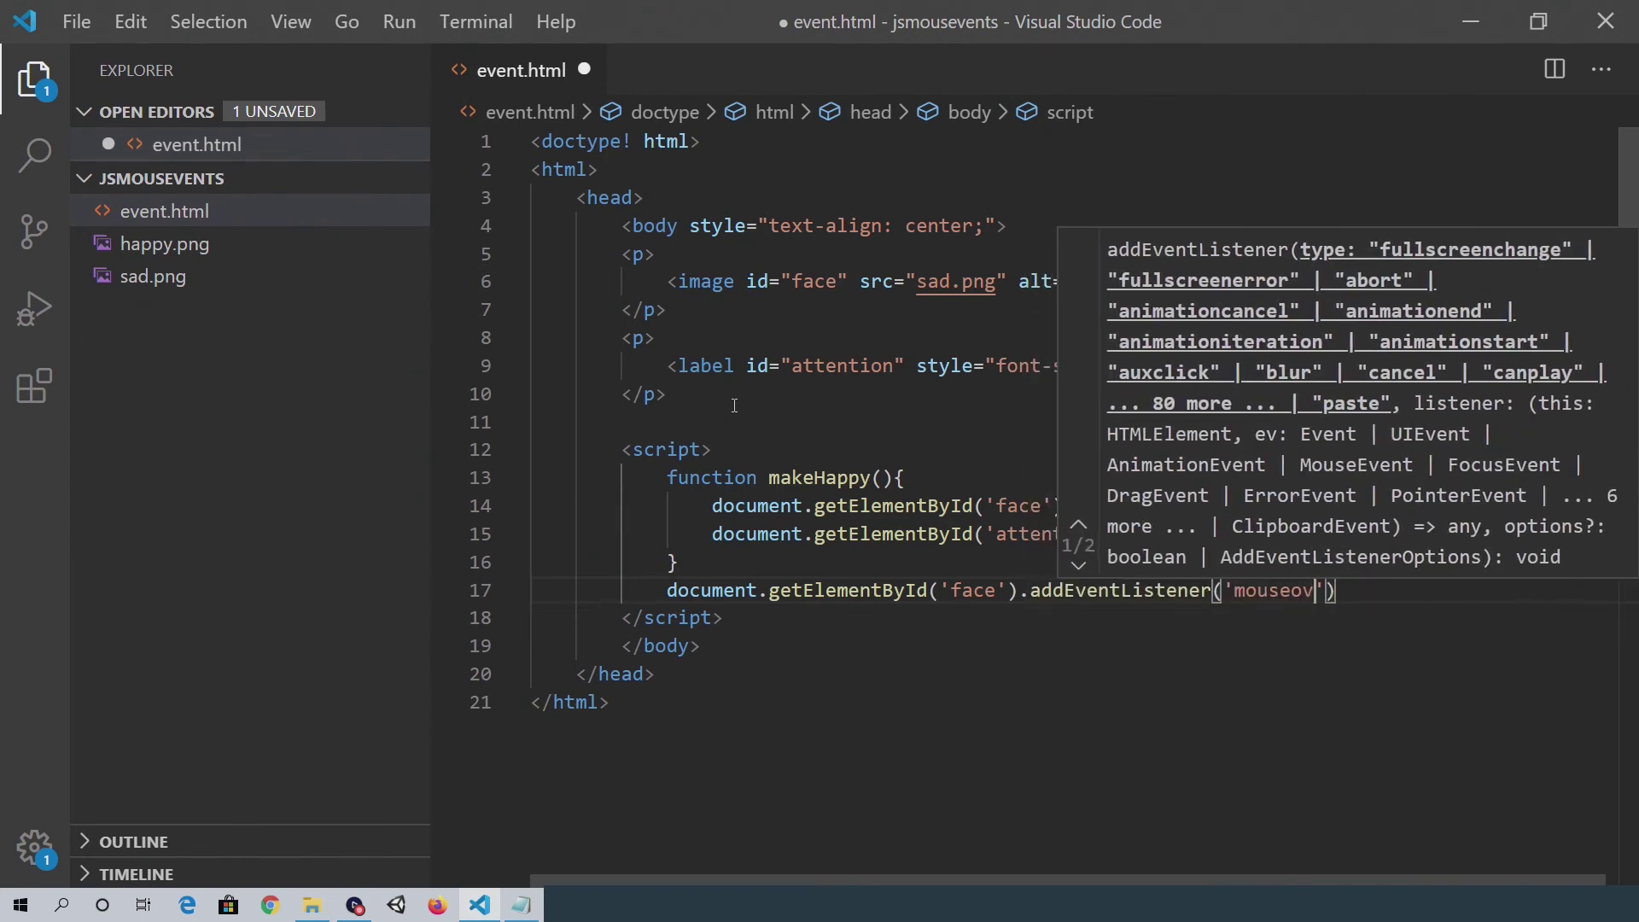
text(er)
text())
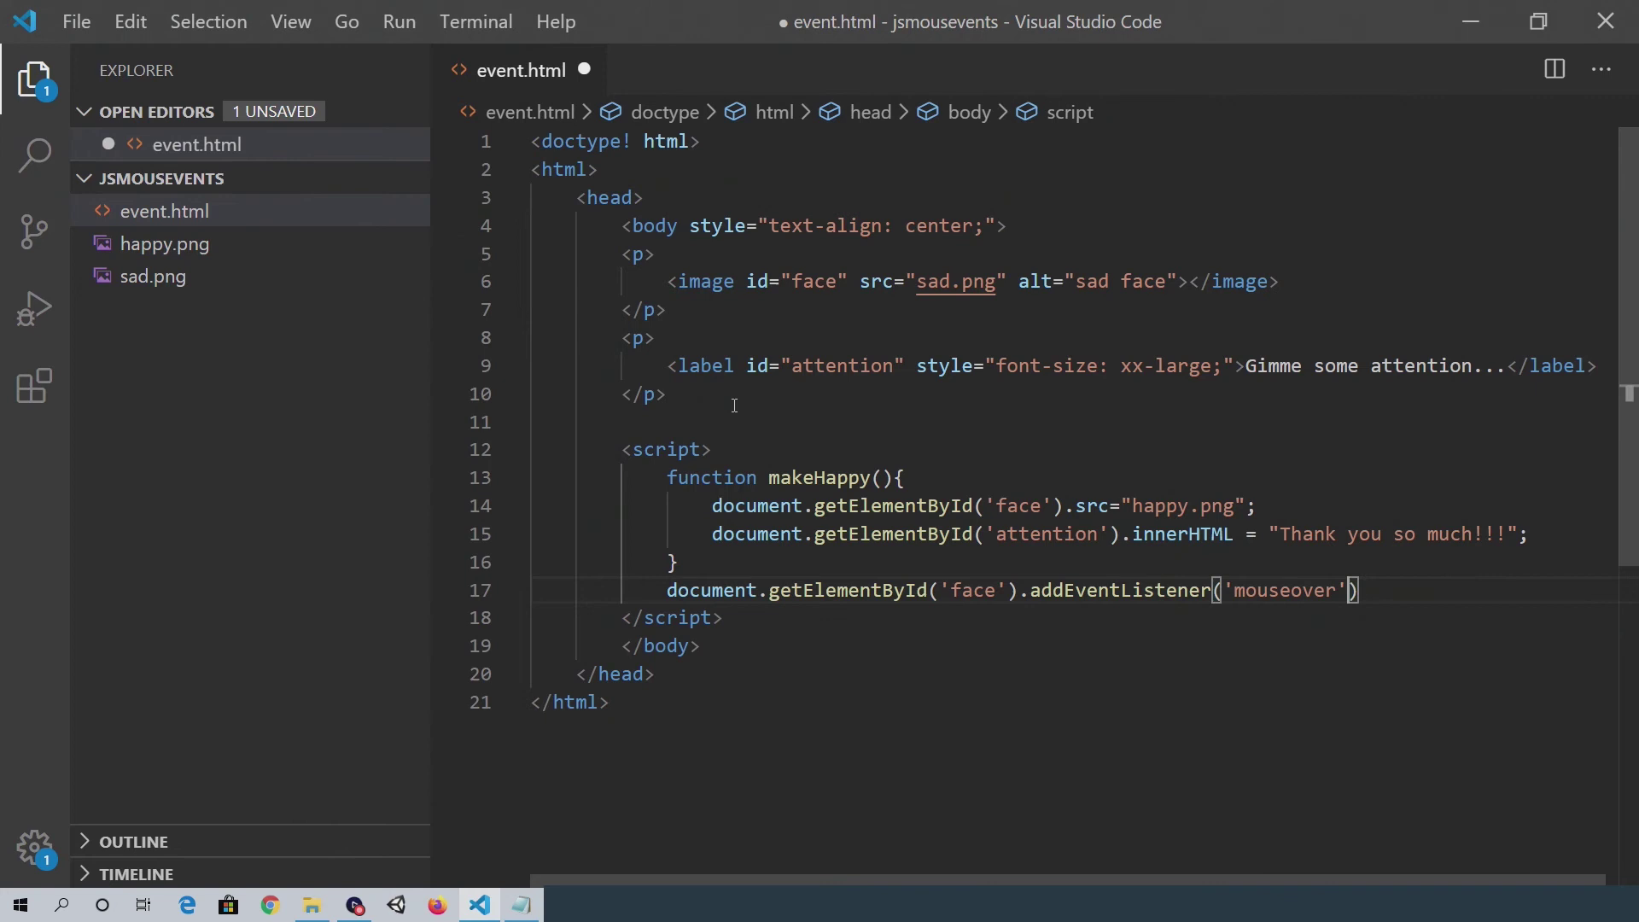
text(, makeha)
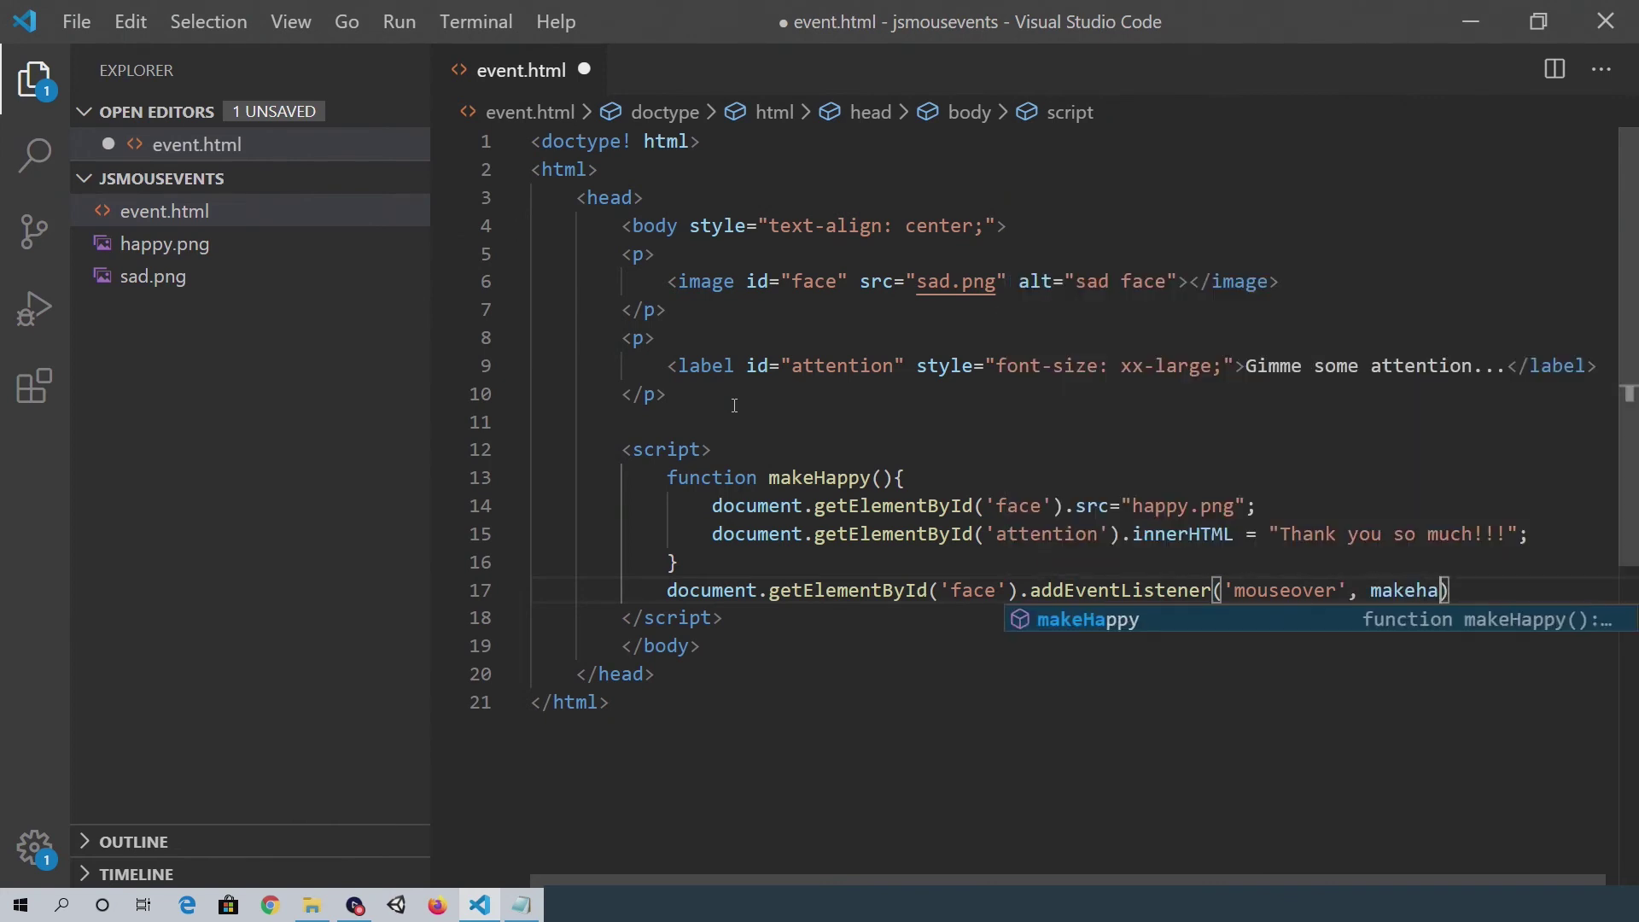
text(pp)
key(Tab)
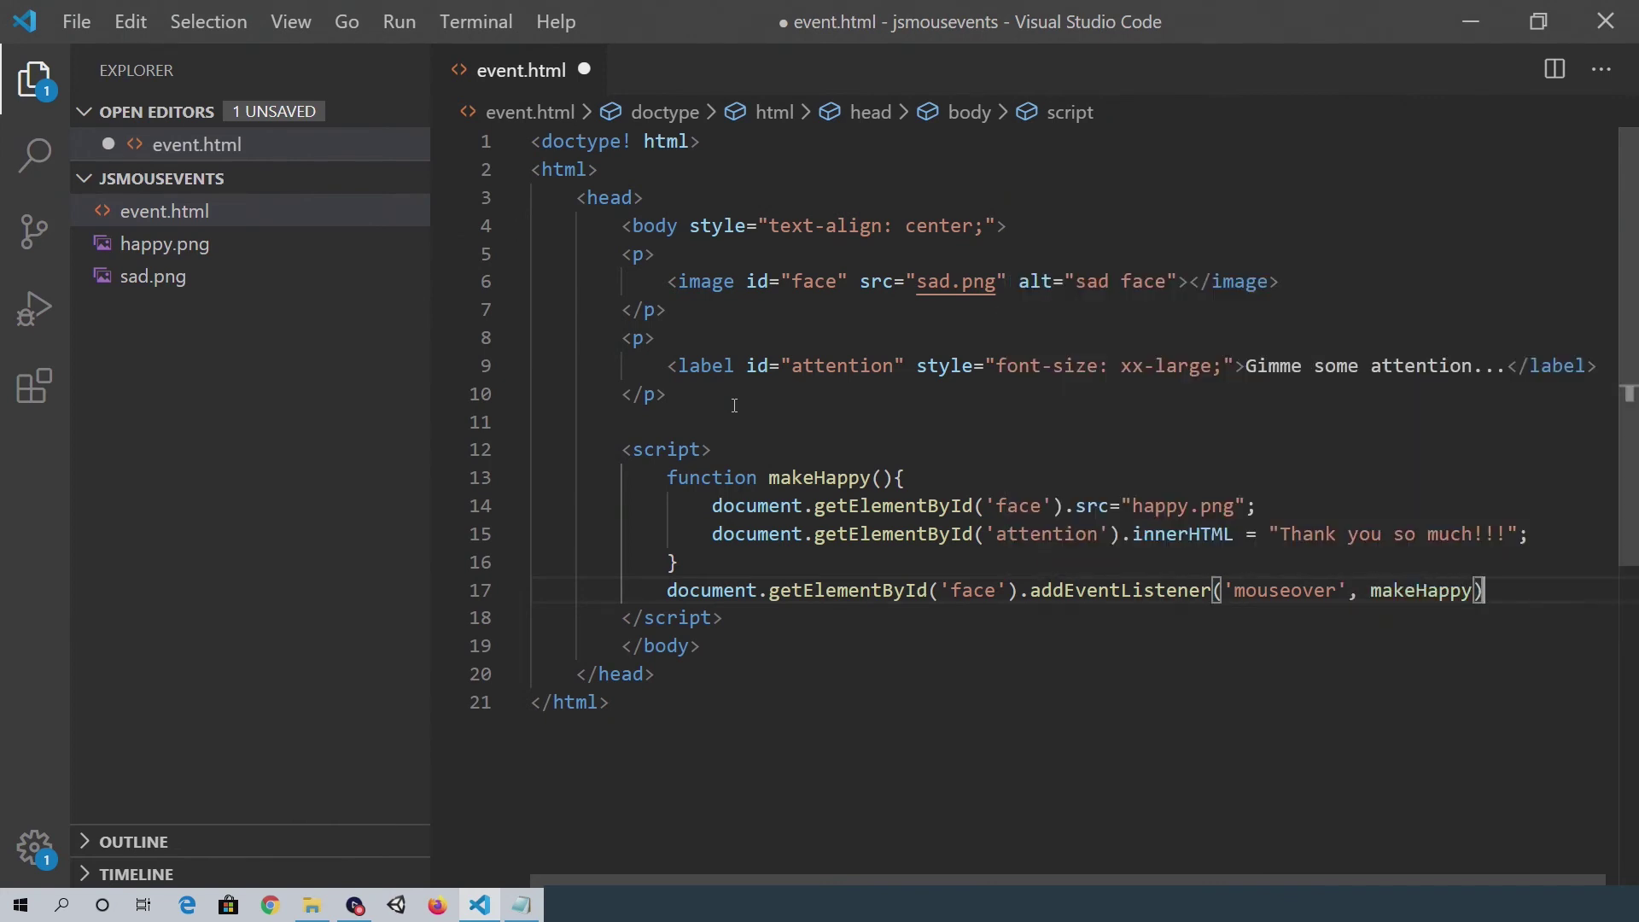
text(;)
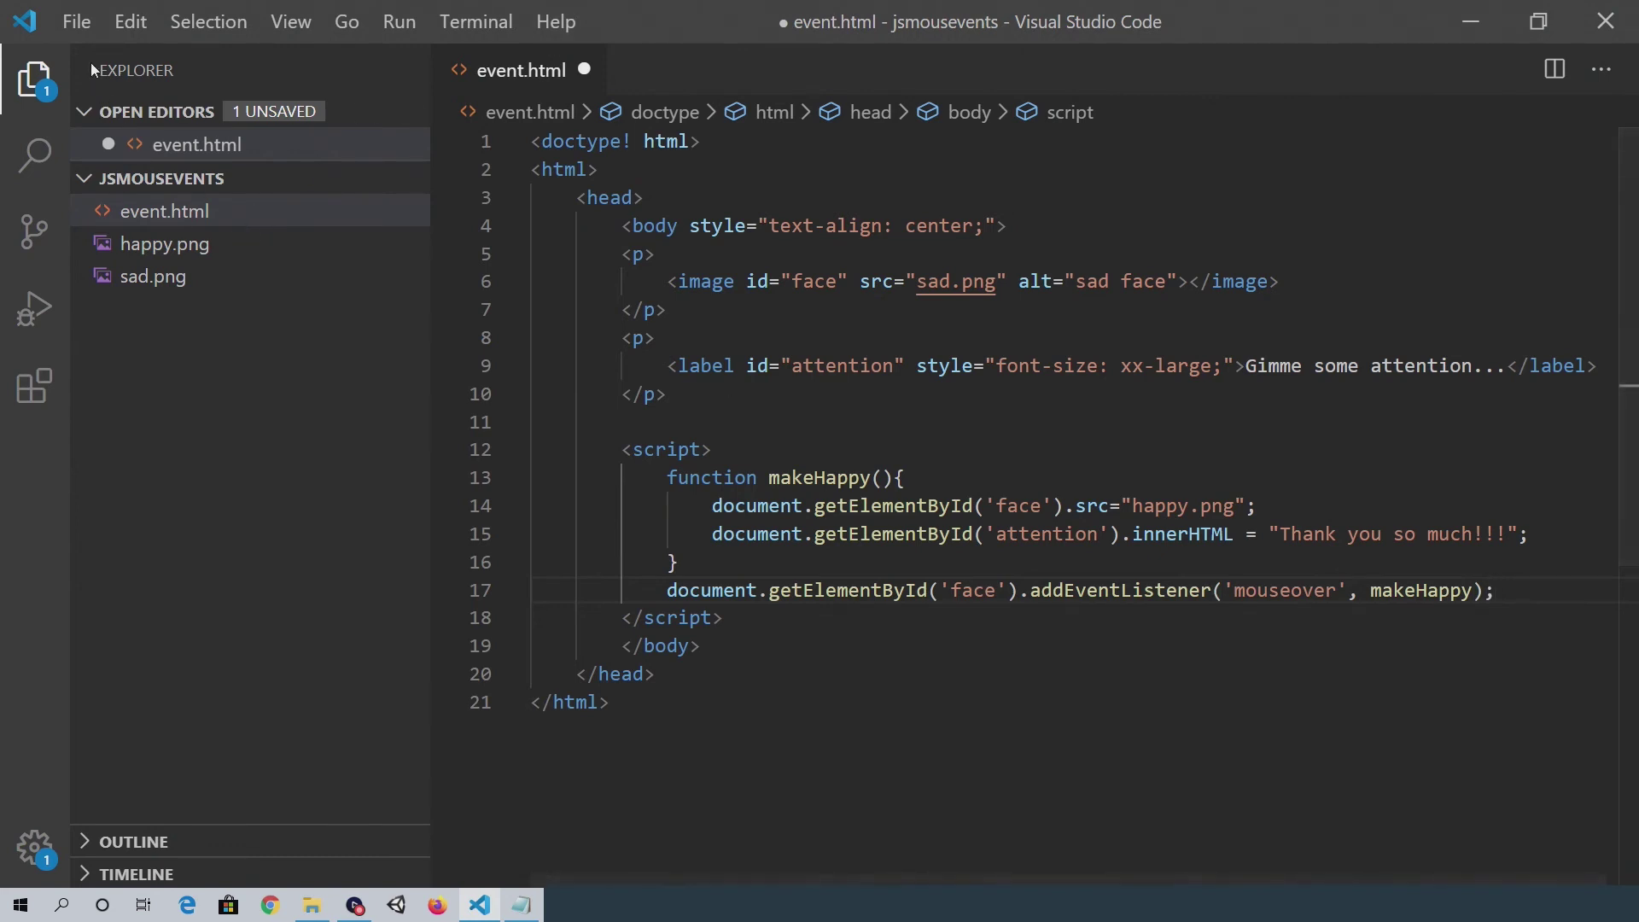
Save event.html, check the face hover in Chrome, then close the browser.
click(76, 22)
click(149, 397)
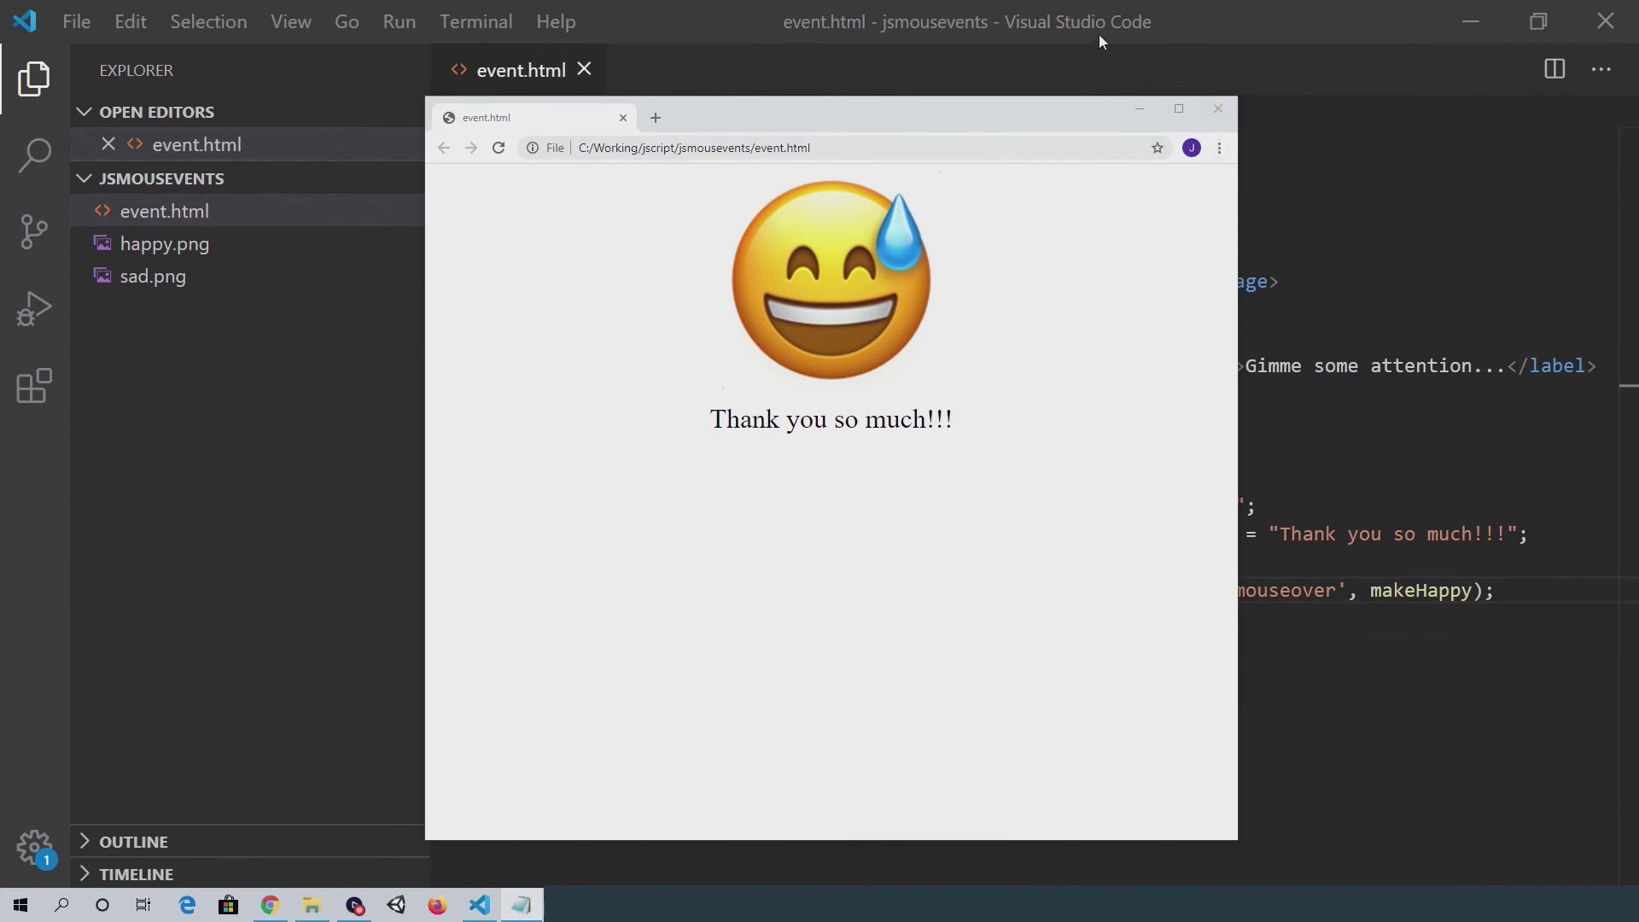
click(1231, 101)
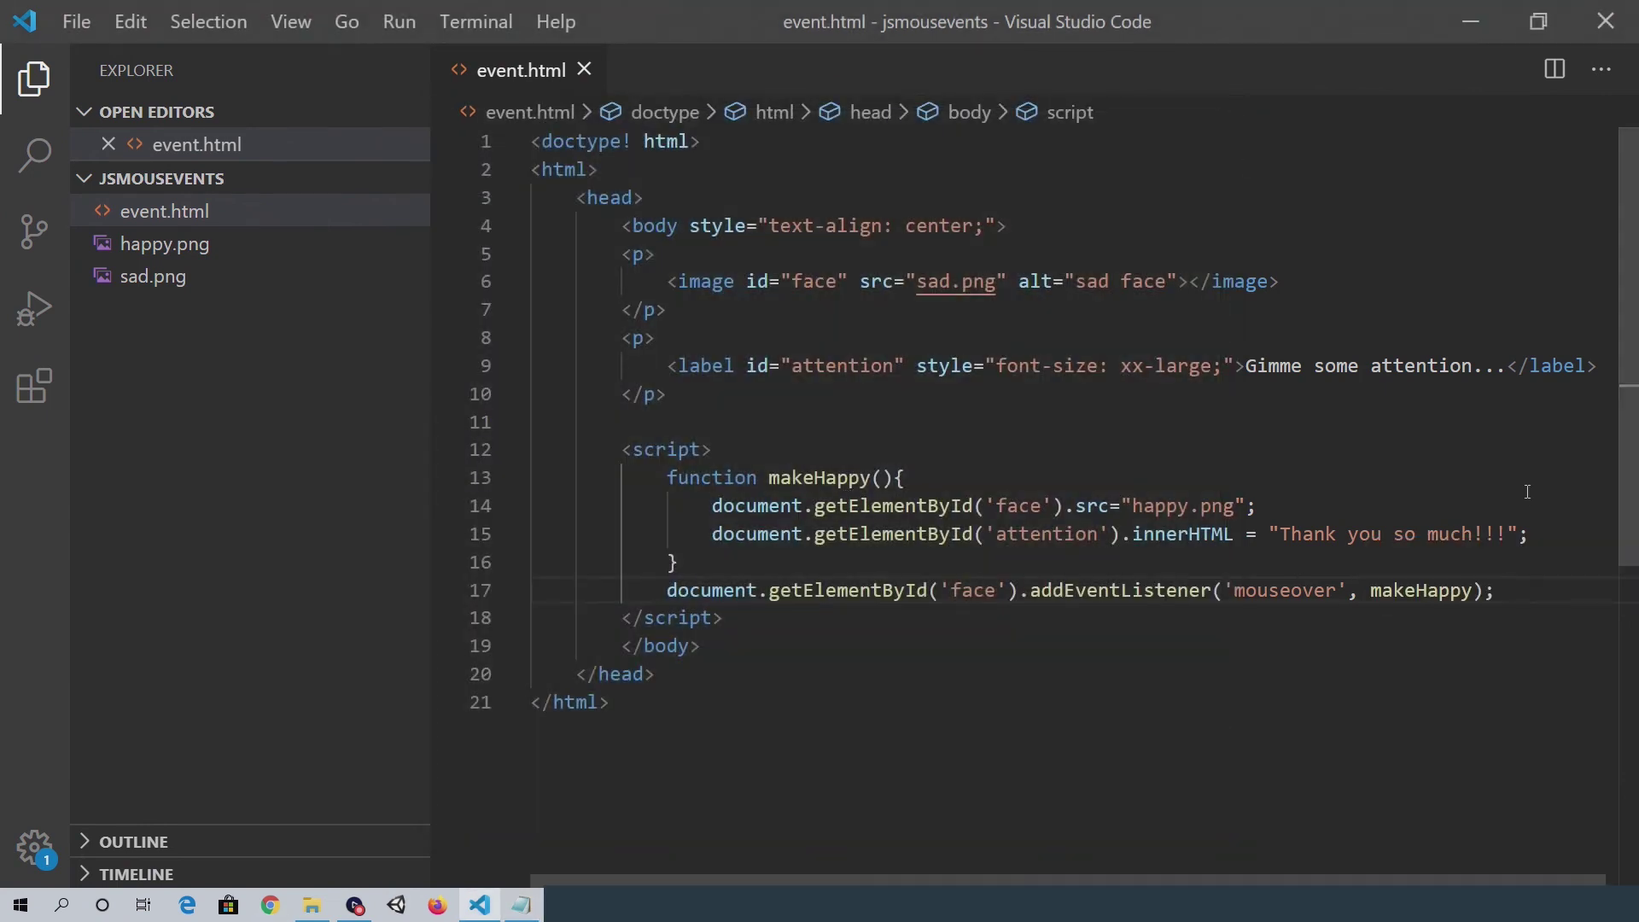
Add an empty makeSad() function below makeHappy.
key(Up)
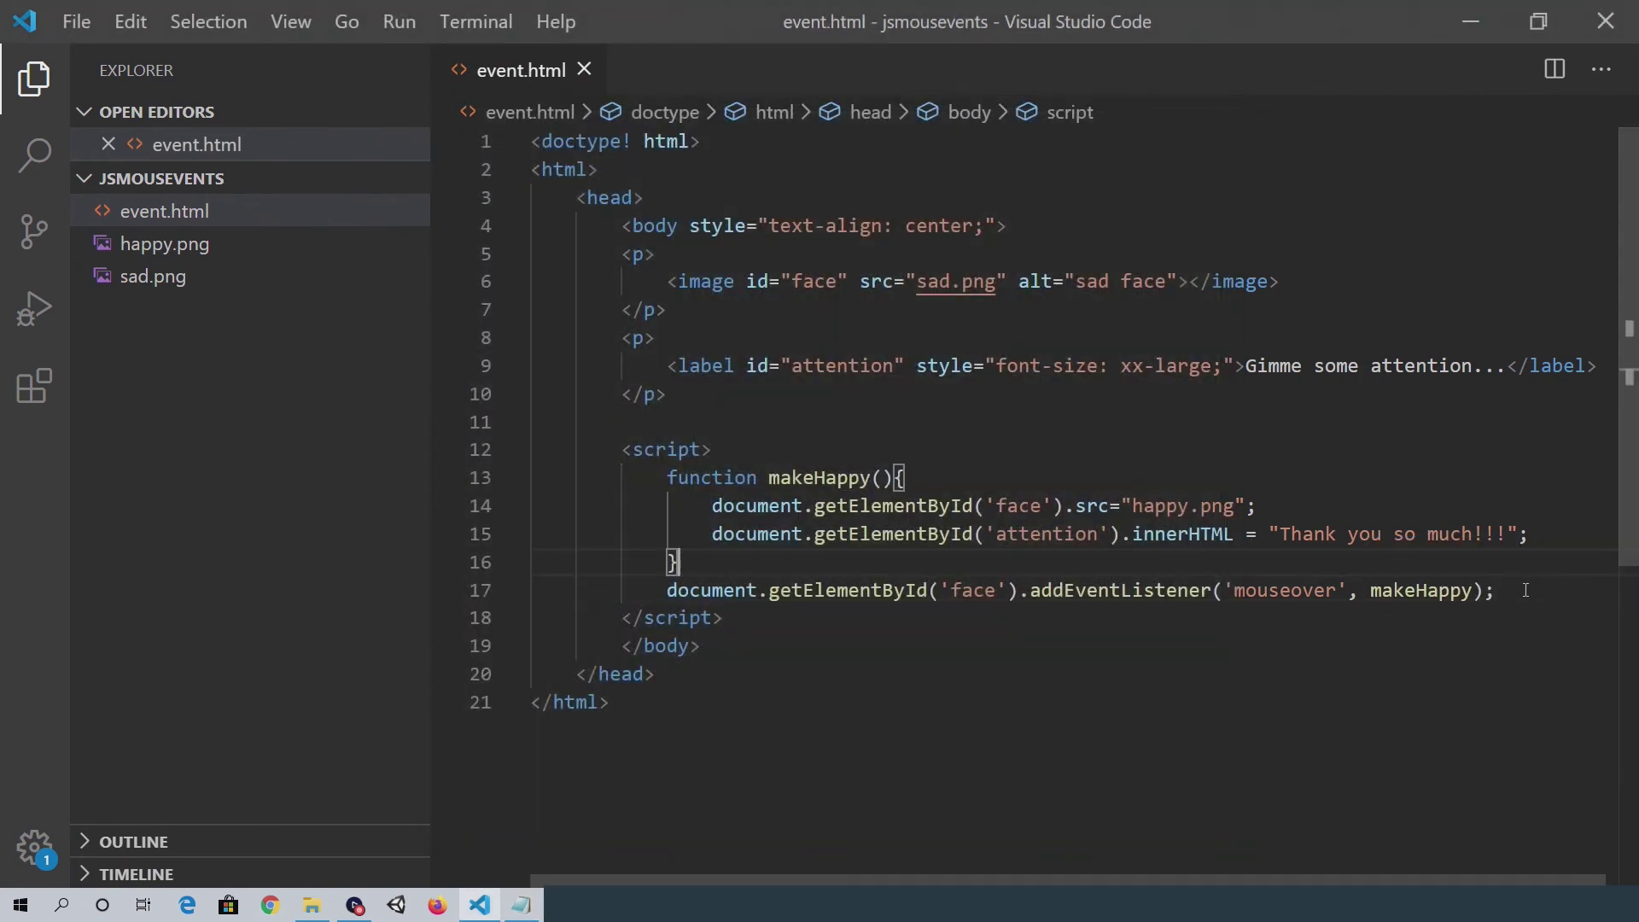
key(Return)
text(functiio)
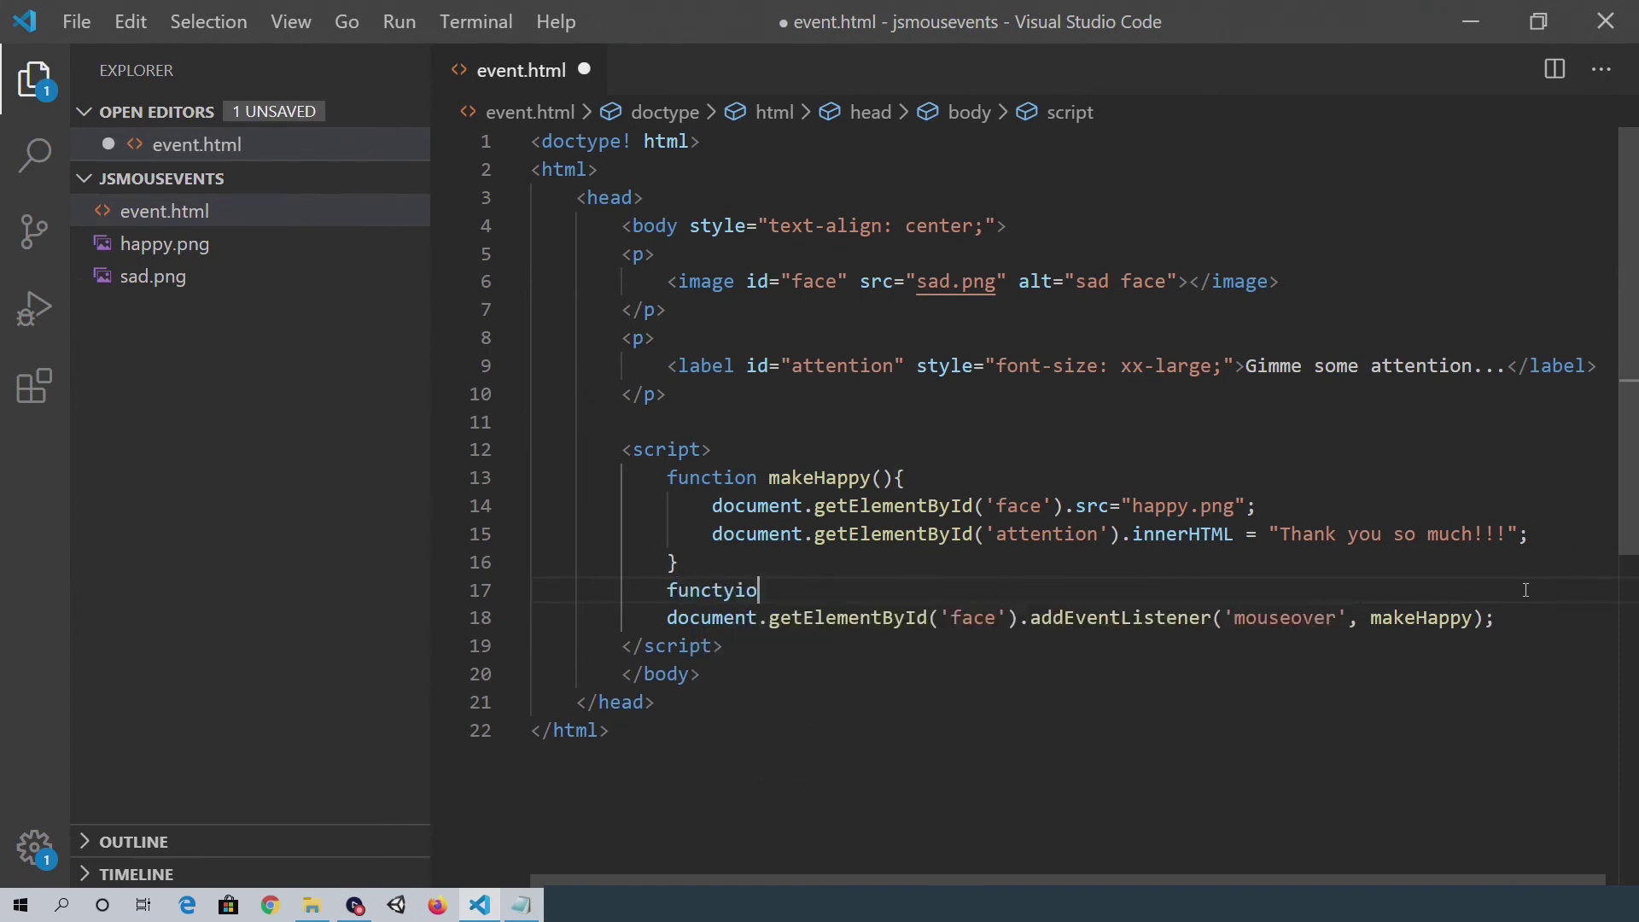
text(n)
key(BackSpace)
key(BackSpace)
key(BackSpace)
key(BackSpace)
key(BackSpace)
text(i)
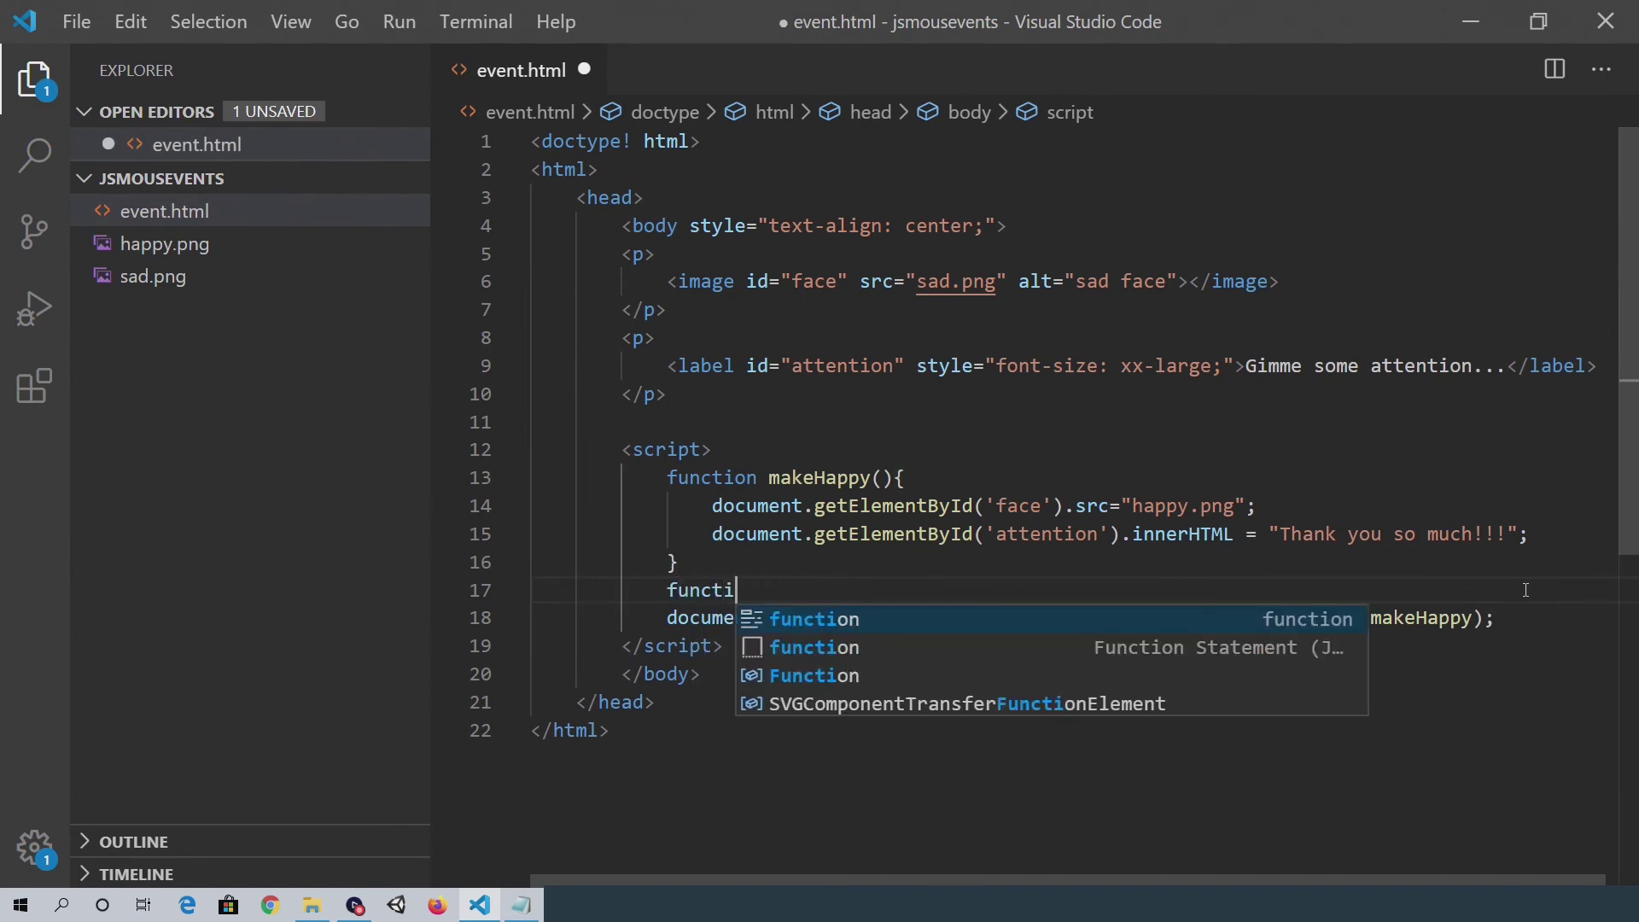
text(on makeSad)
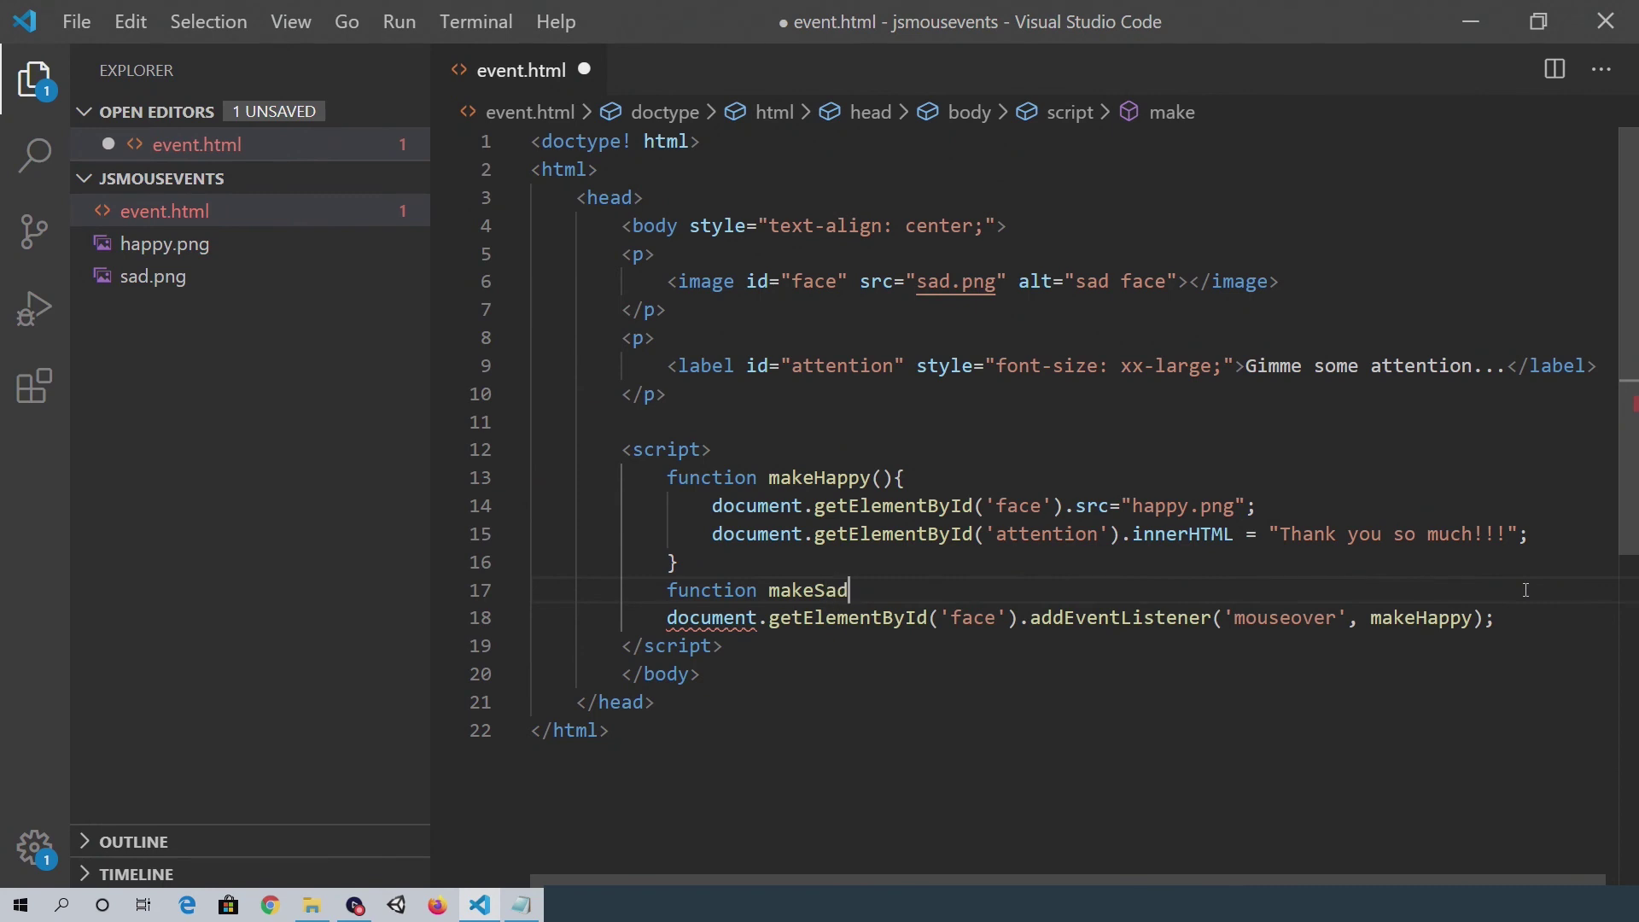
text((){)
key(Return)
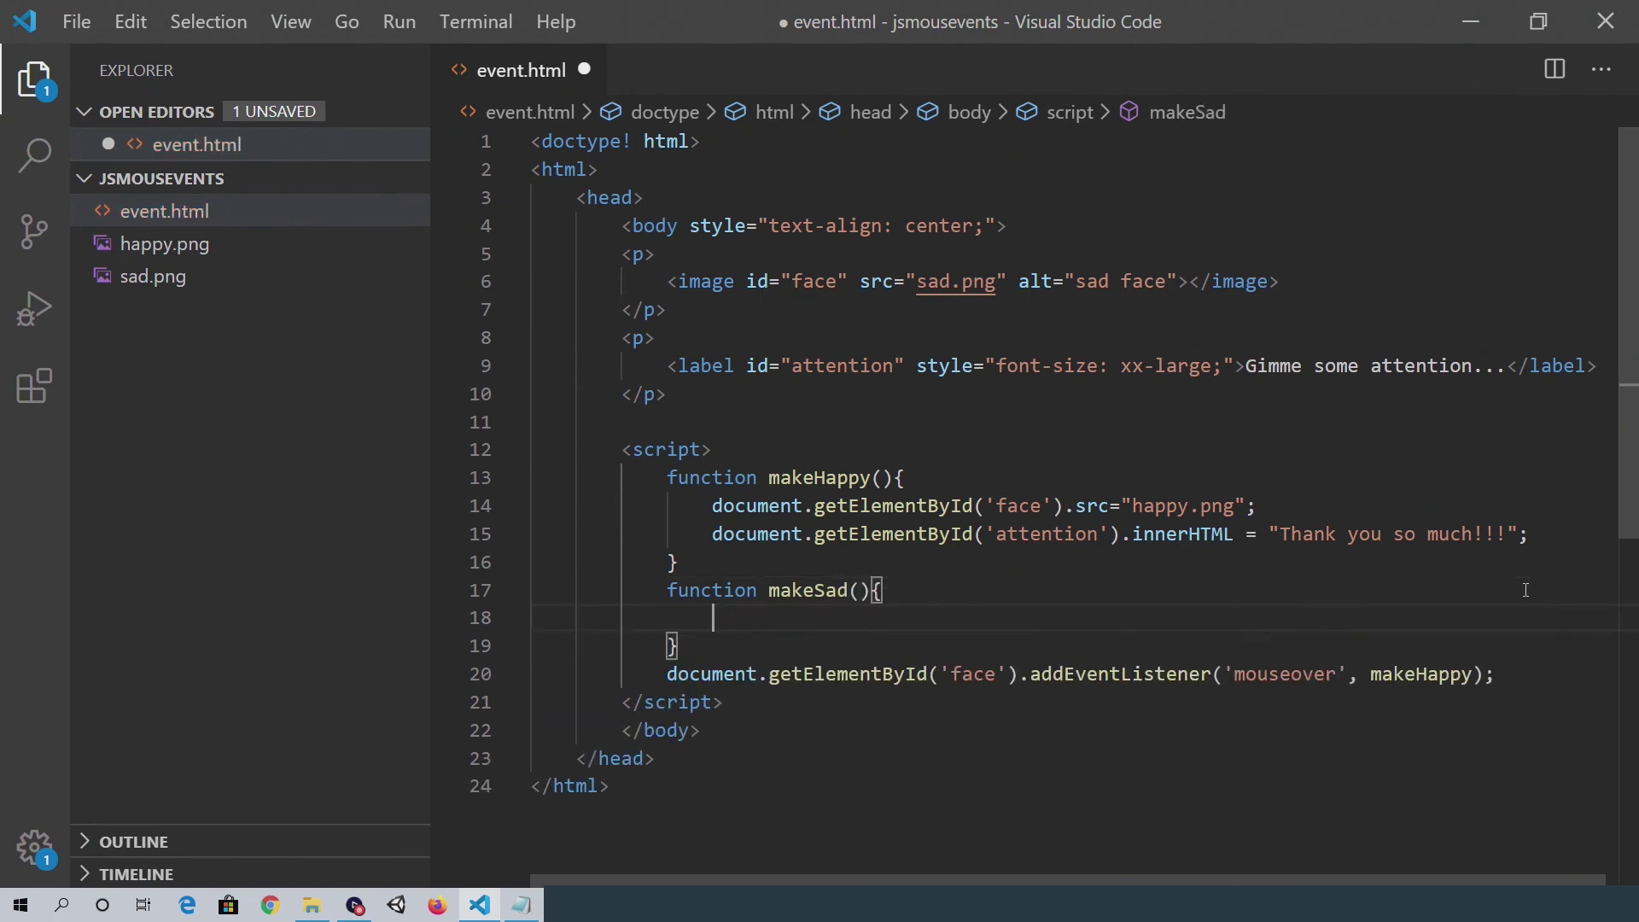
Copy makeHappy's two statements into the makeSad body.
key(Up)
key(Up)
key(Up)
key(Up)
key(shift+Down)
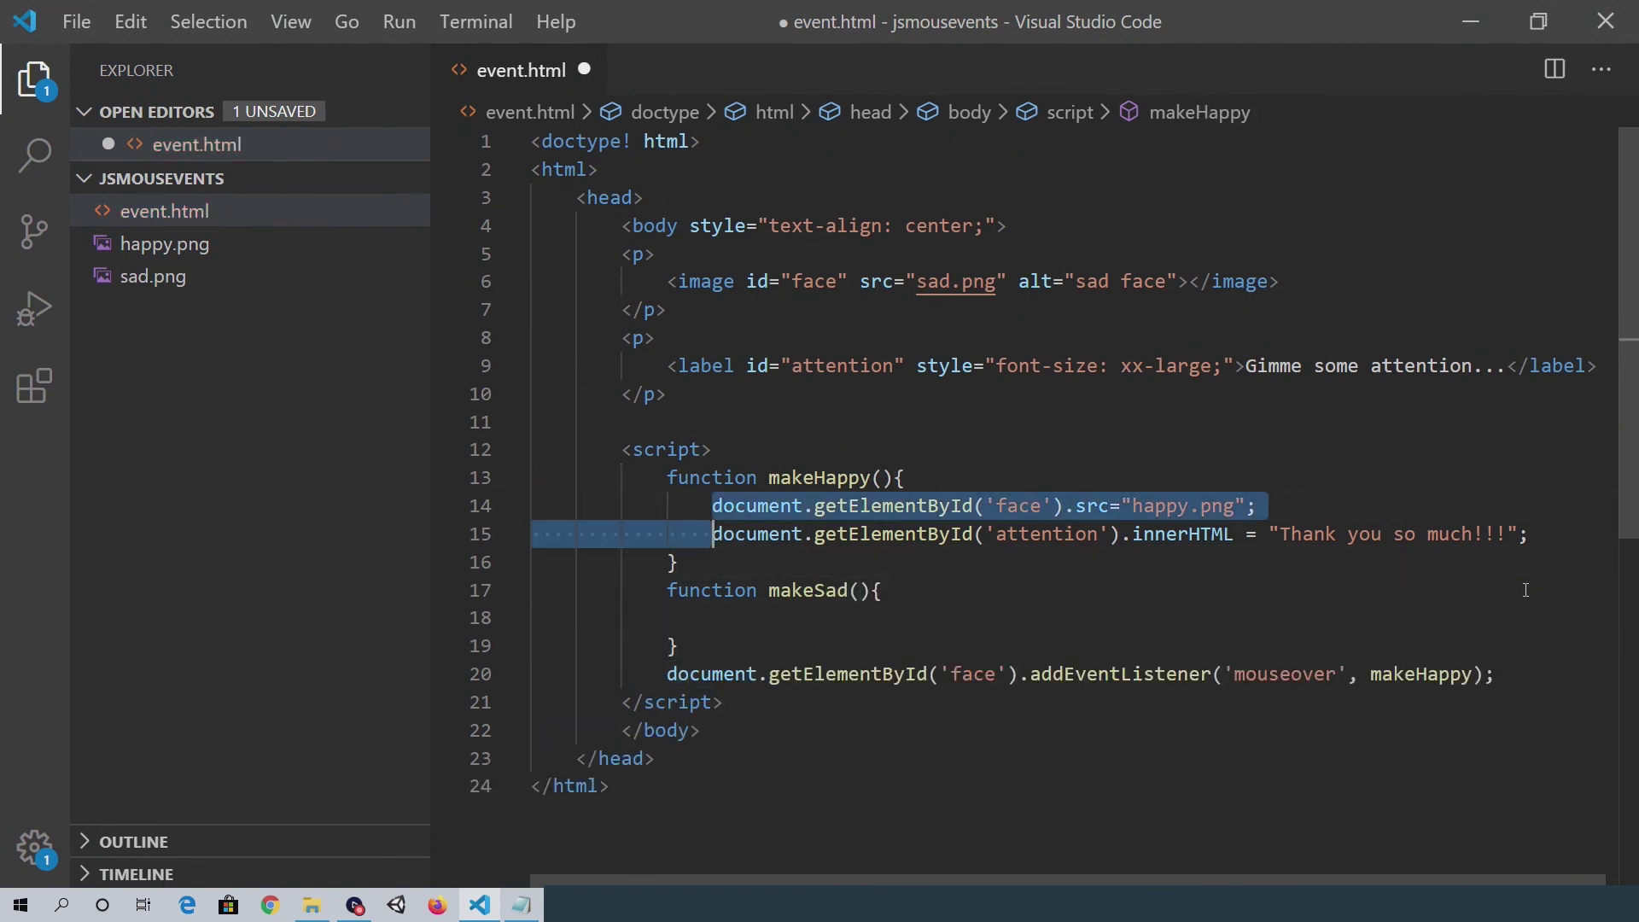
key(shift+End)
key(ctrl+c)
key(Down)
key(Down)
key(Down)
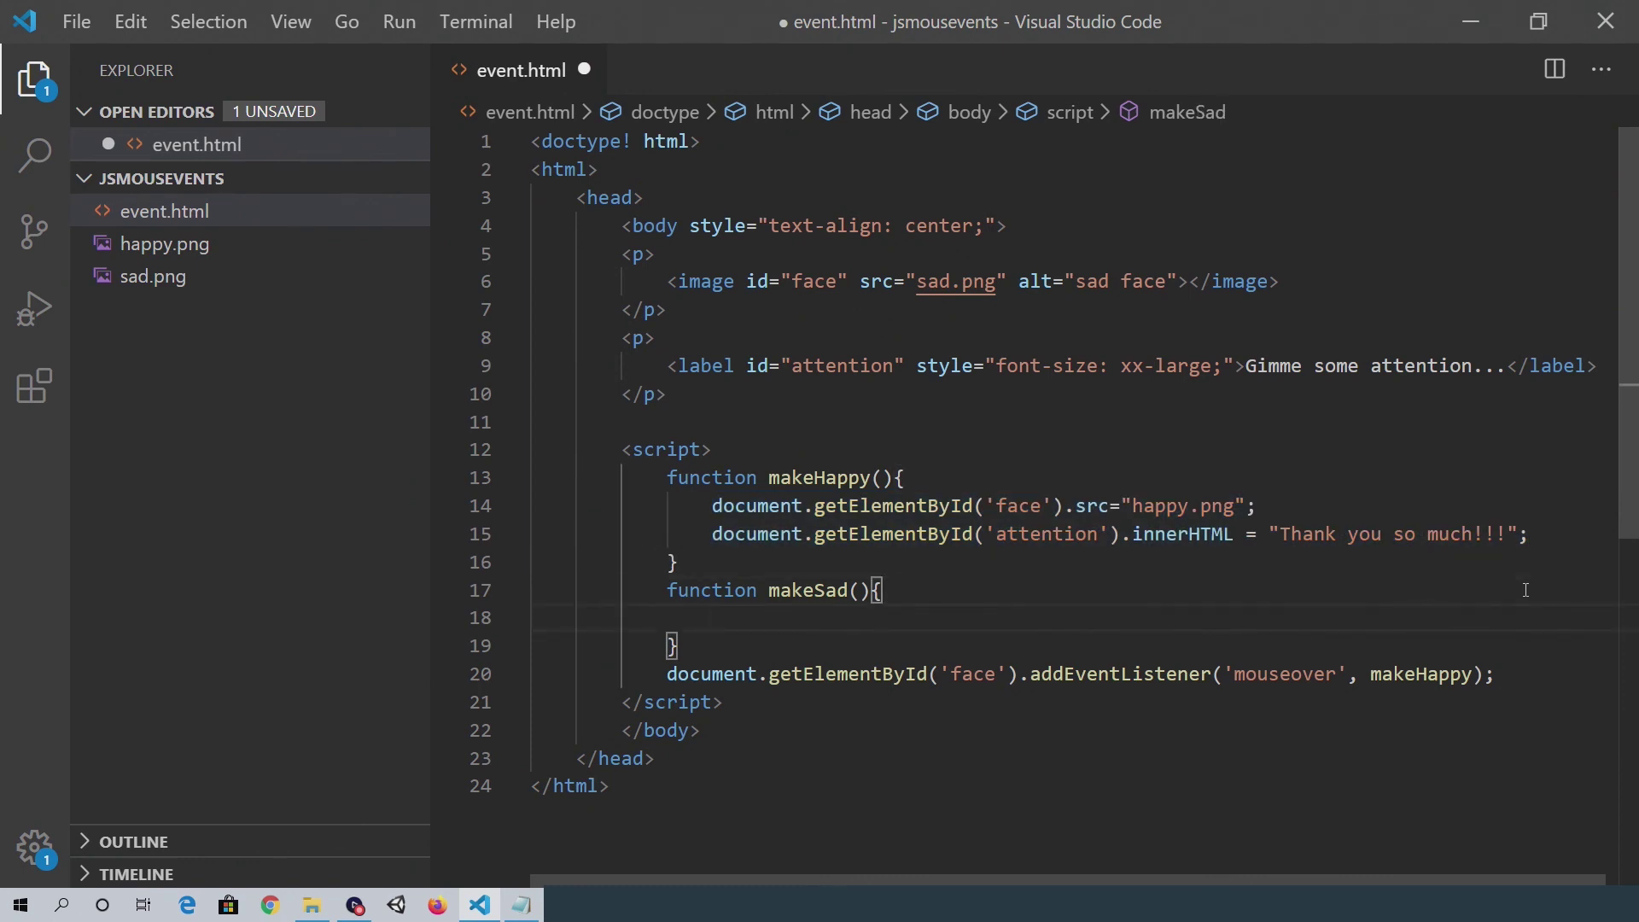
key(ctrl+v)
In makeSad, change happy.png to sad.png and the label to 'Gimme some attention...'.
key(Up)
key(Left)
key(Left)
key(Left)
key(Left)
key(Left)
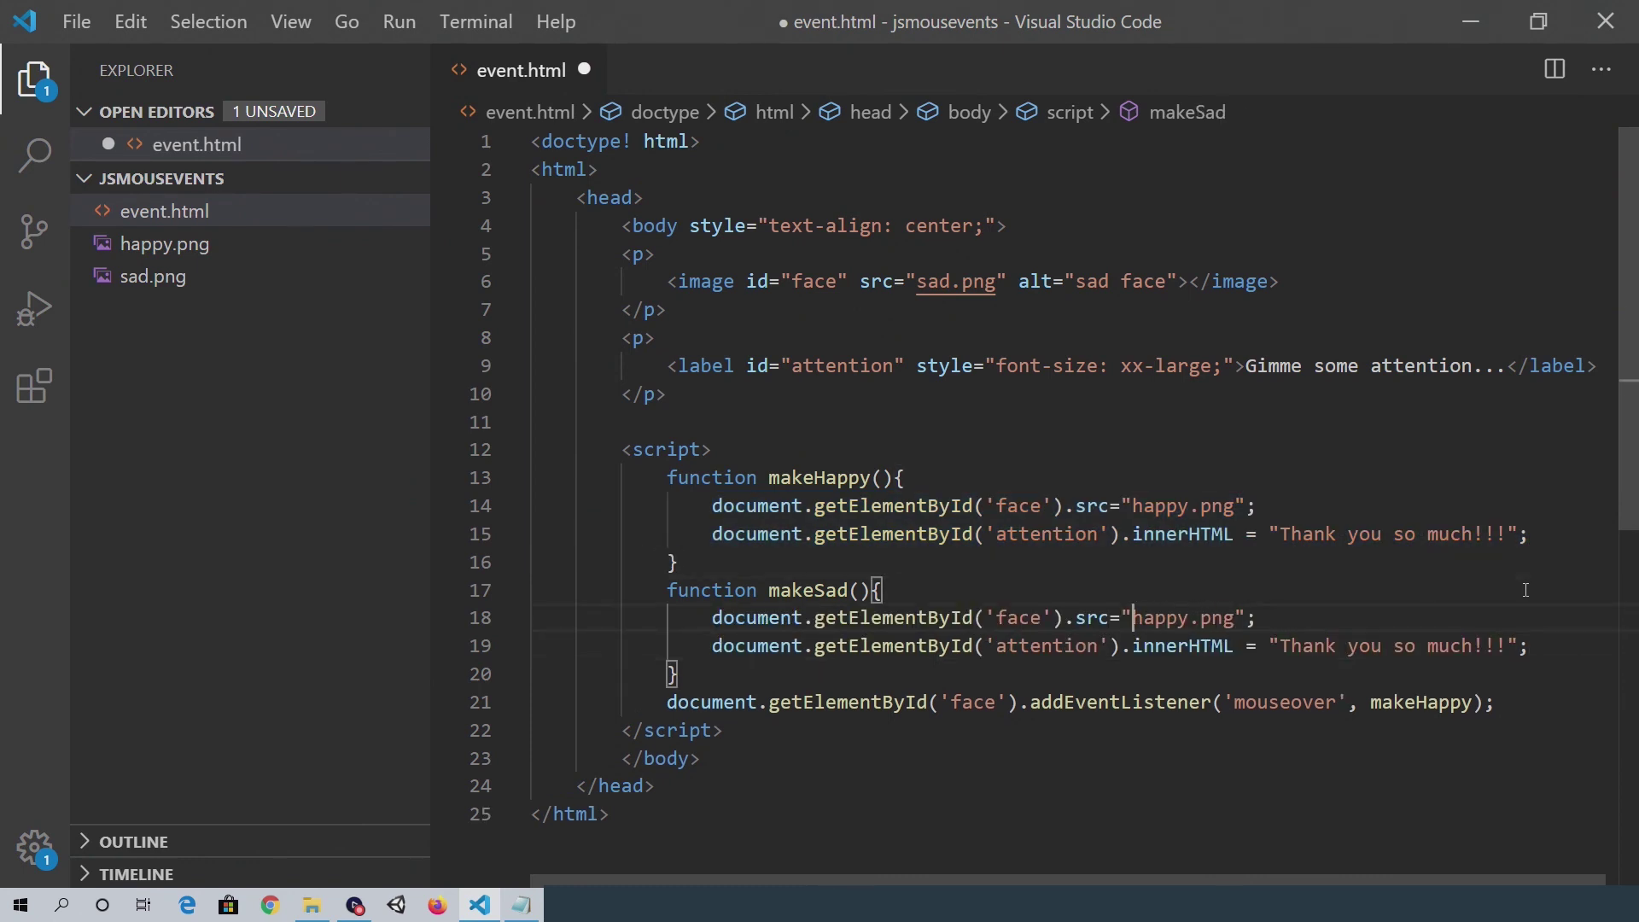
text(sad)
key(Delete)
key(Delete)
key(Delete)
key(Delete)
key(Delete)
key(Down)
key(Right)
key(Right)
key(Right)
key(Right)
text(Gimm)
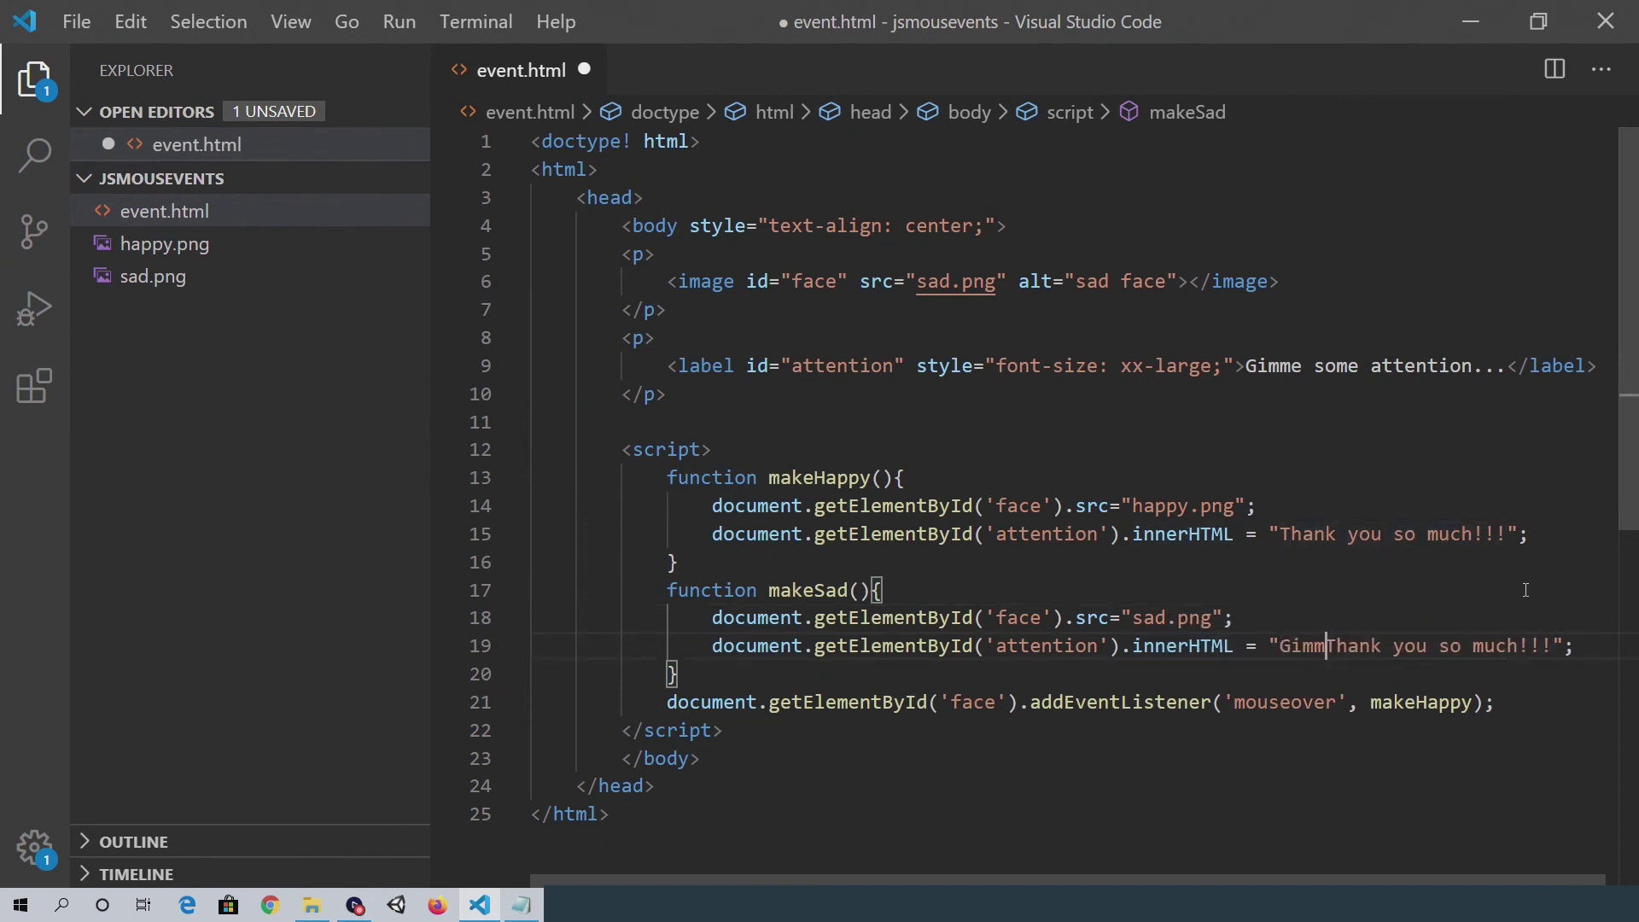
text(e some atte)
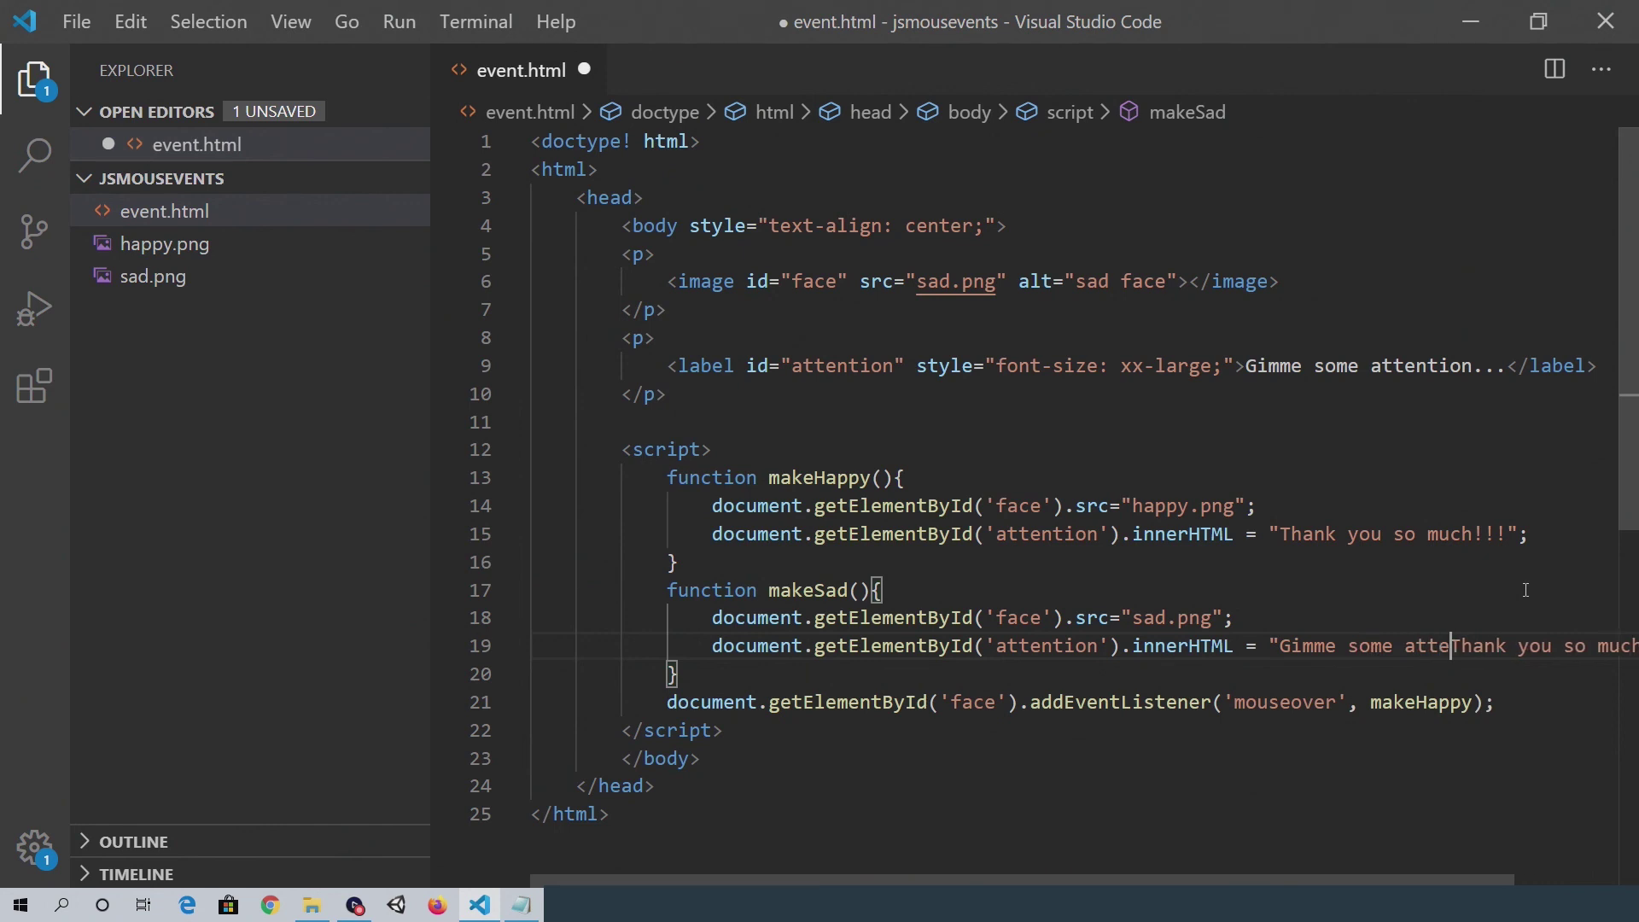
text(ntion)
key(Delete)
key(Delete)
key(Delete)
key(Delete)
key(Delete)
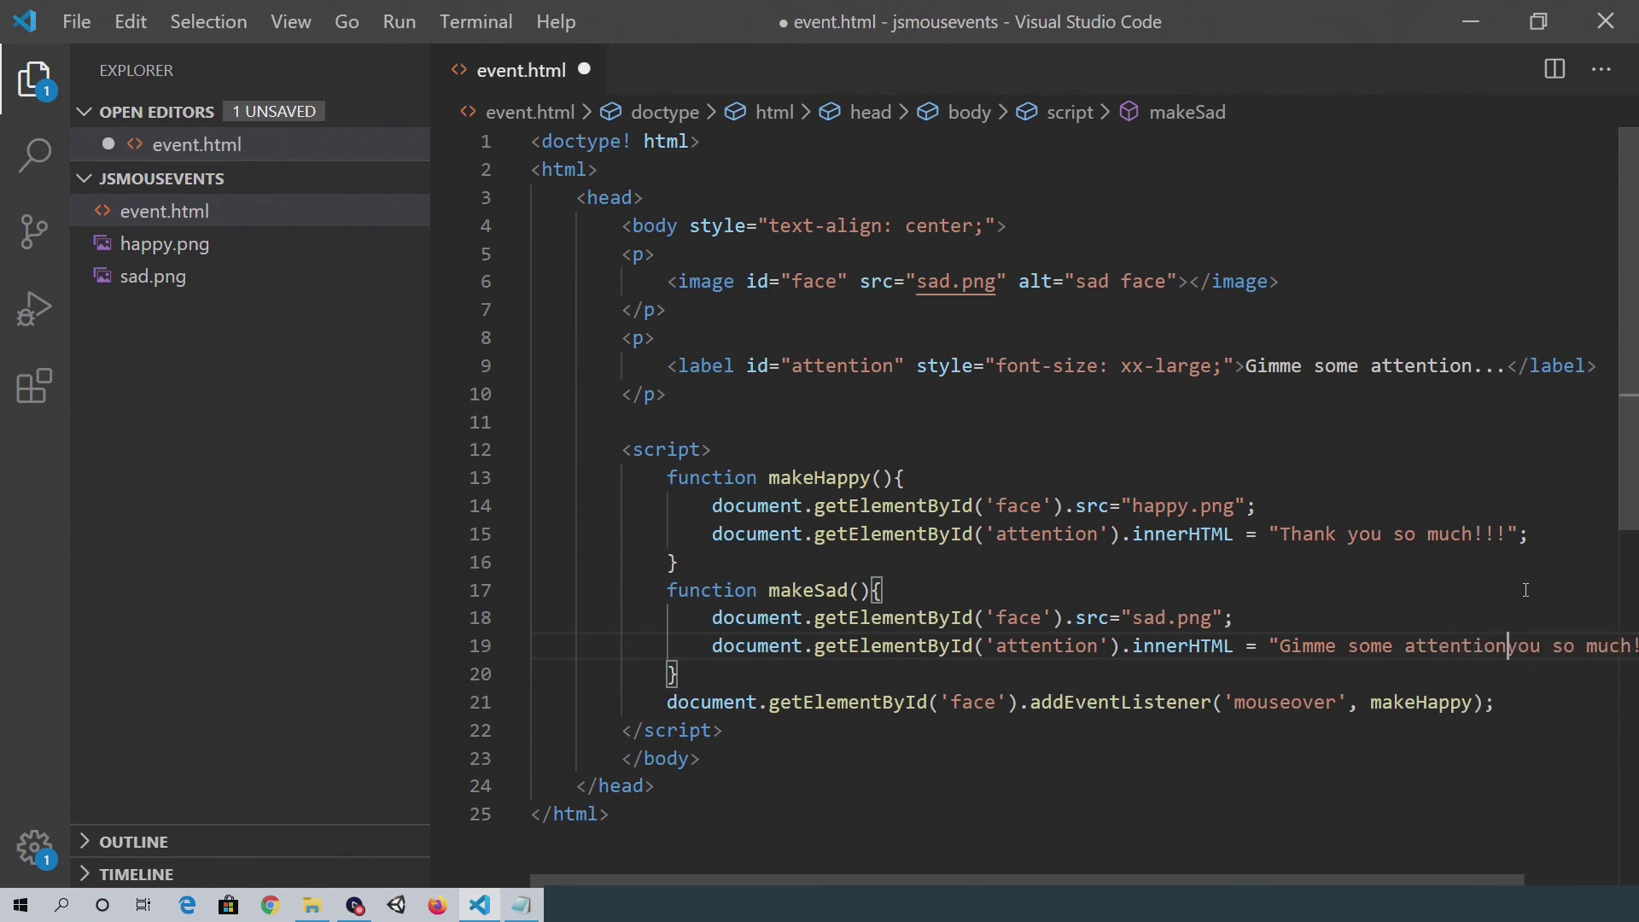
key(Delete)
key(Delete)
key(Delete)
key(Delete)
key(Delete)
key(Delete)
key(Delete)
key(Delete)
key(Delete)
key(Delete)
key(Delete)
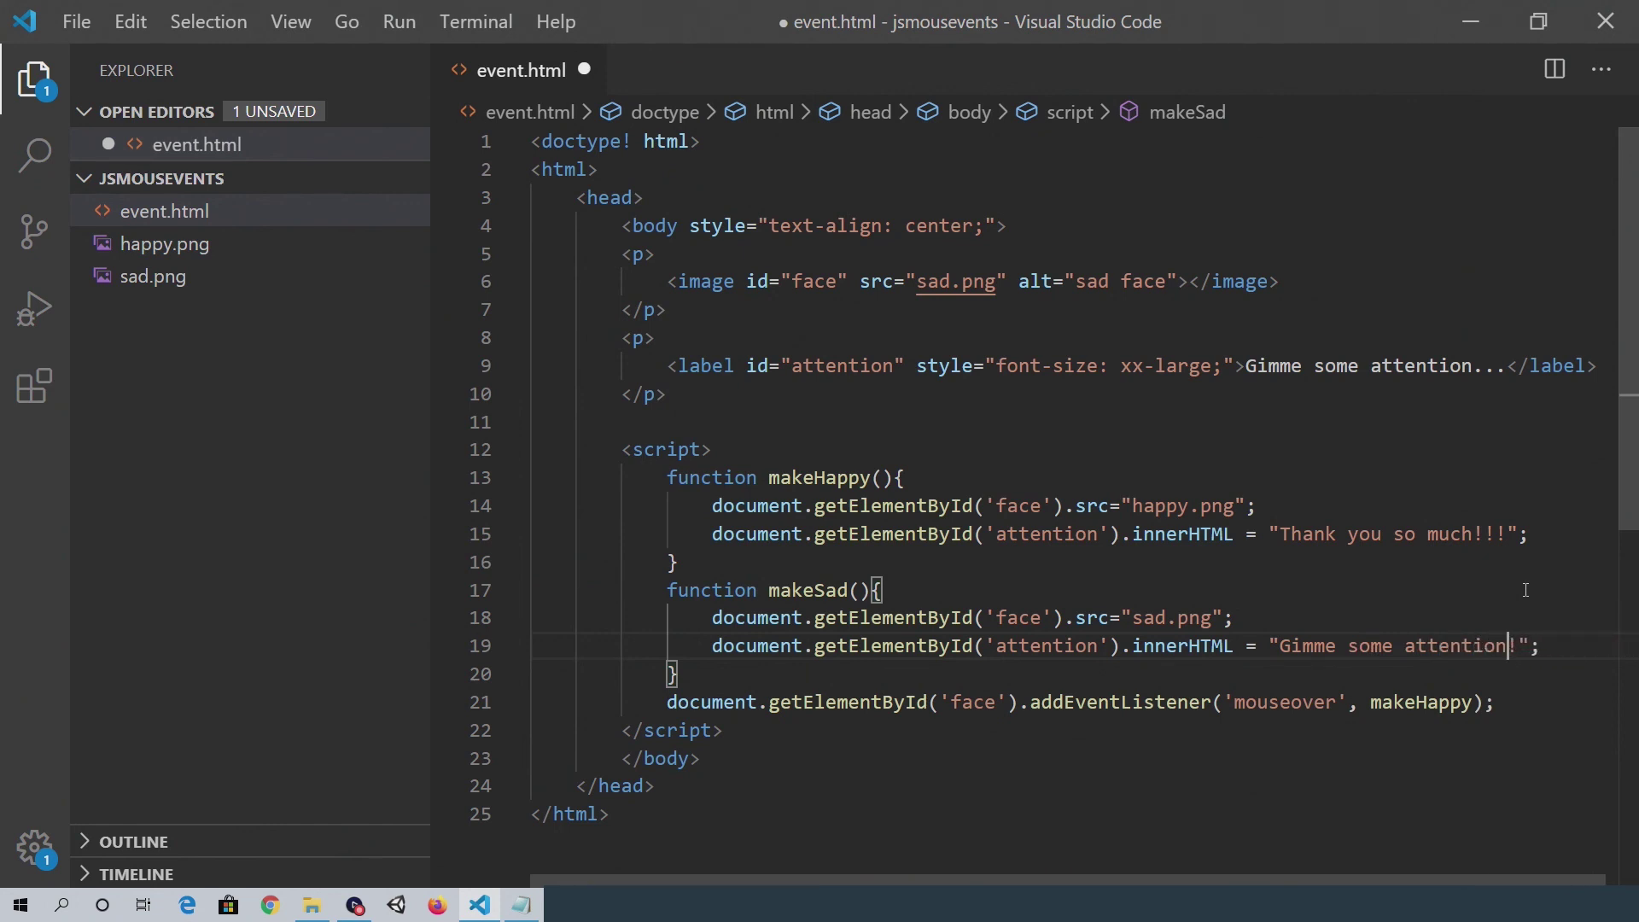
text(...)
Duplicate the face image's mouseover listener line onto line 22.
key(Down)
key(Down)
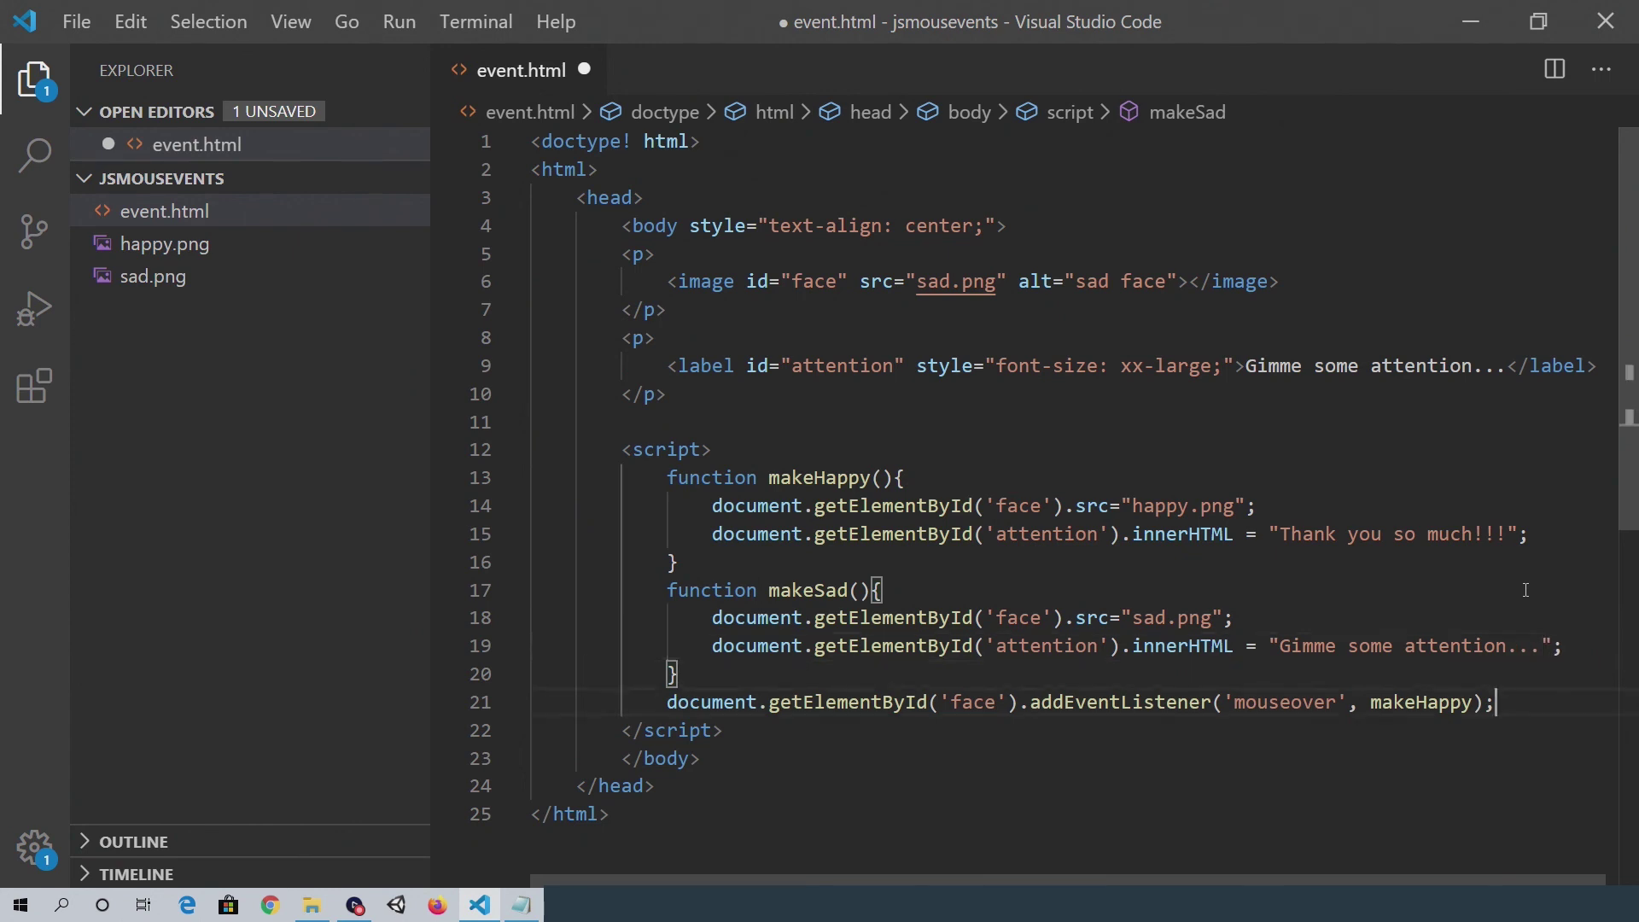
key(Home)
key(shift+End)
key(ctrl+c)
key(End)
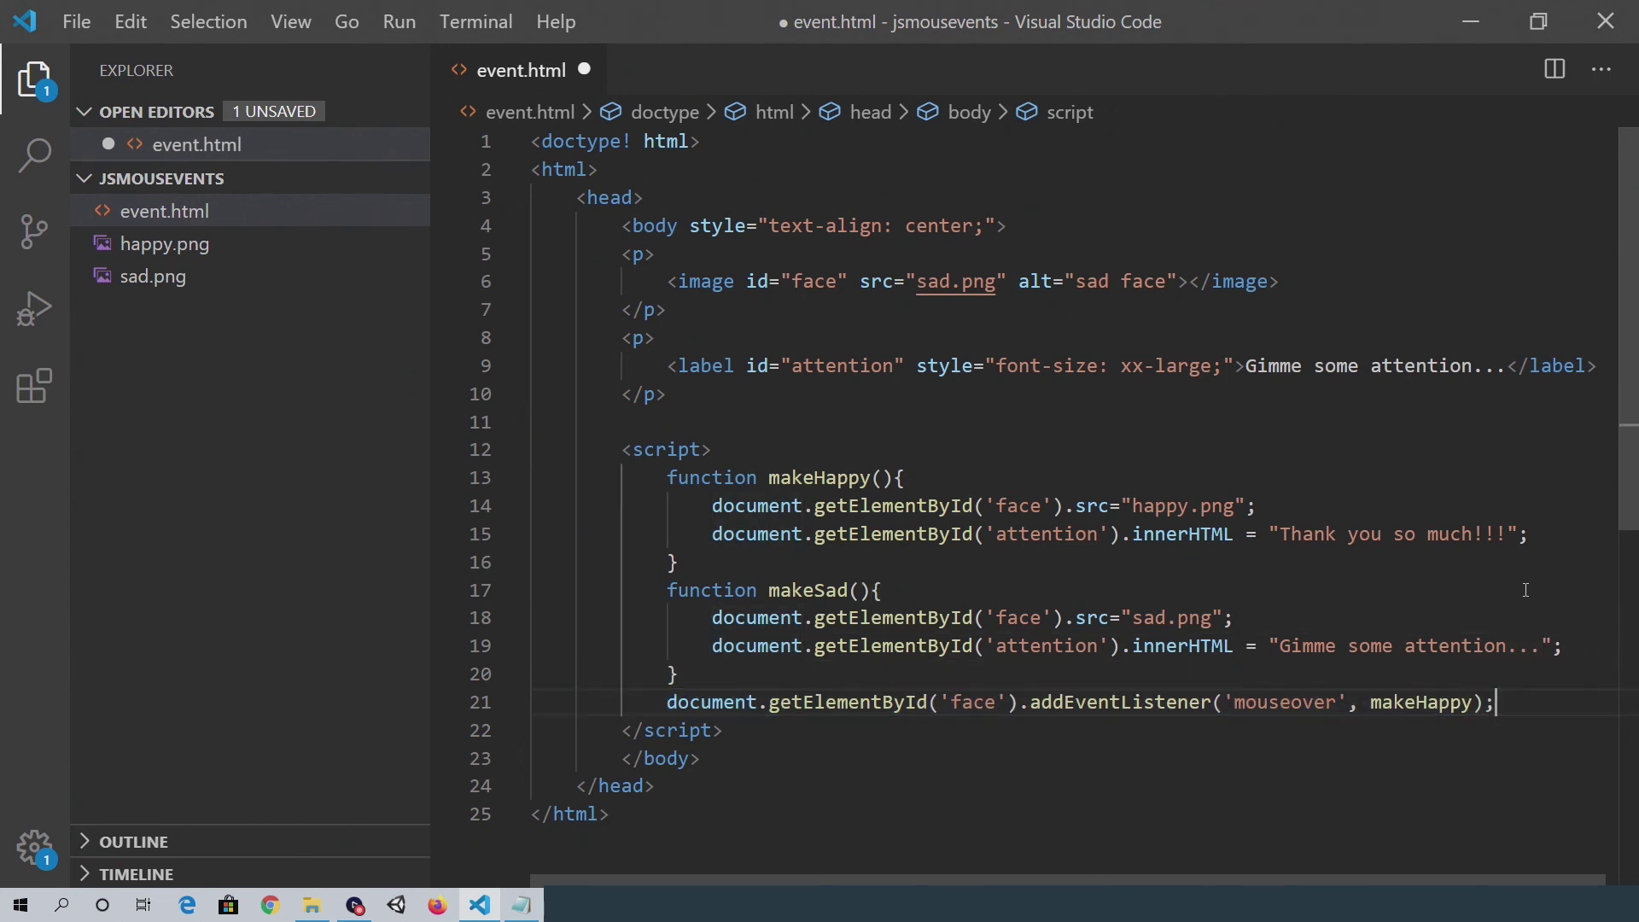
key(Return)
key(ctrl+v)
Change the copied listener to 'mouseout' calling makeSad.
key(Left)
key(Left)
key(Left)
key(Left)
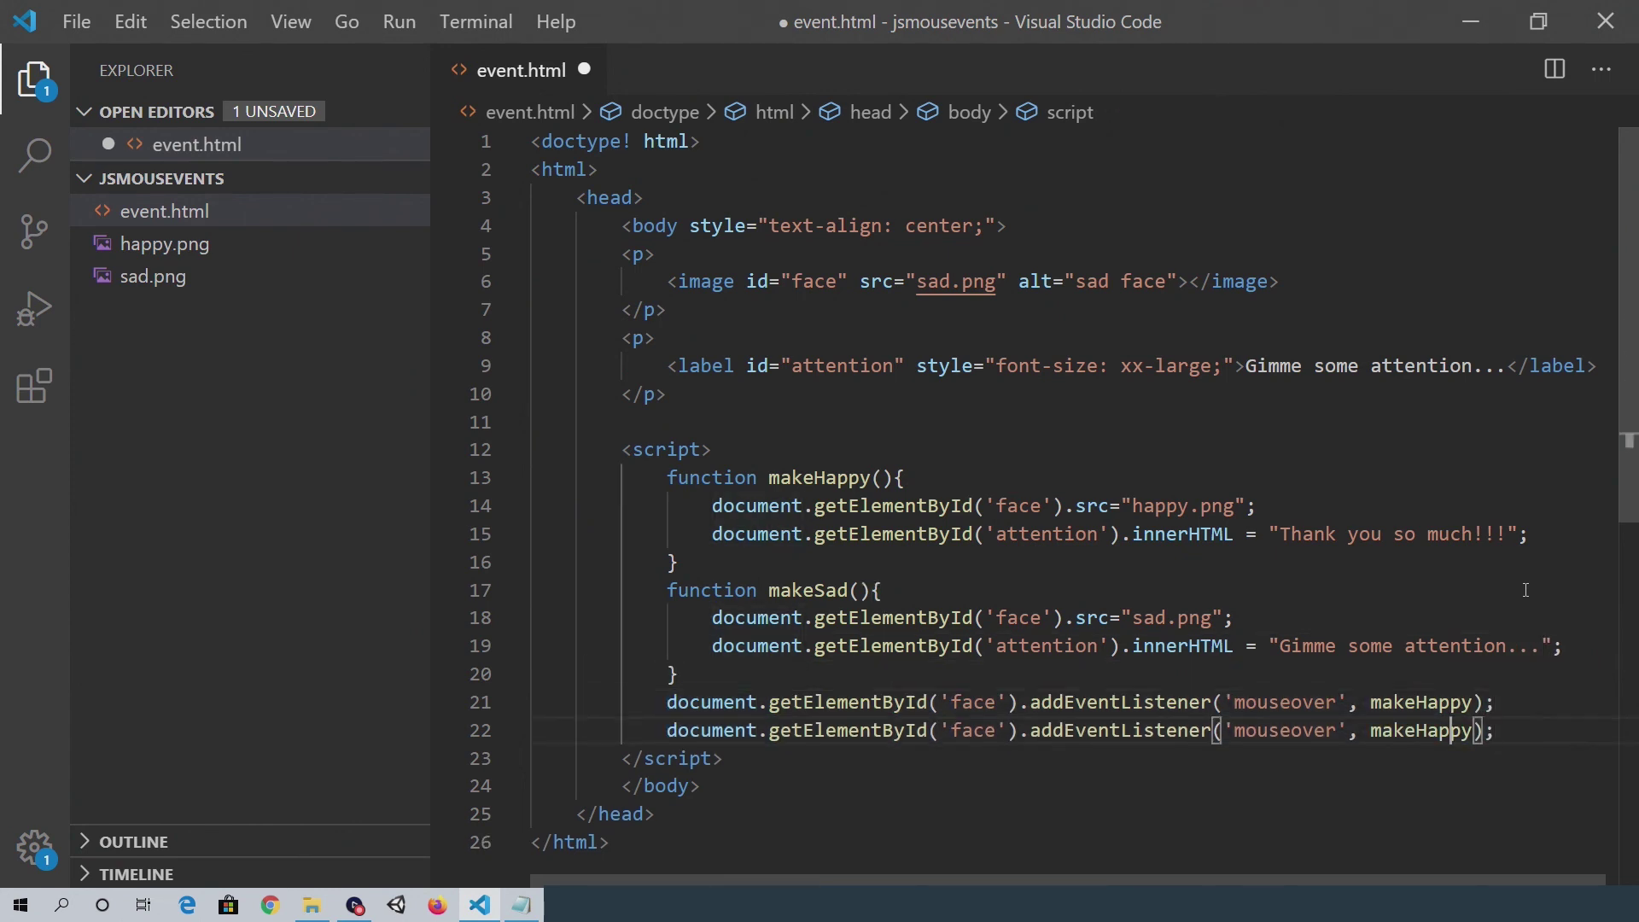
key(Left)
key(Left)
key(Left)
key(Left)
text(ut)
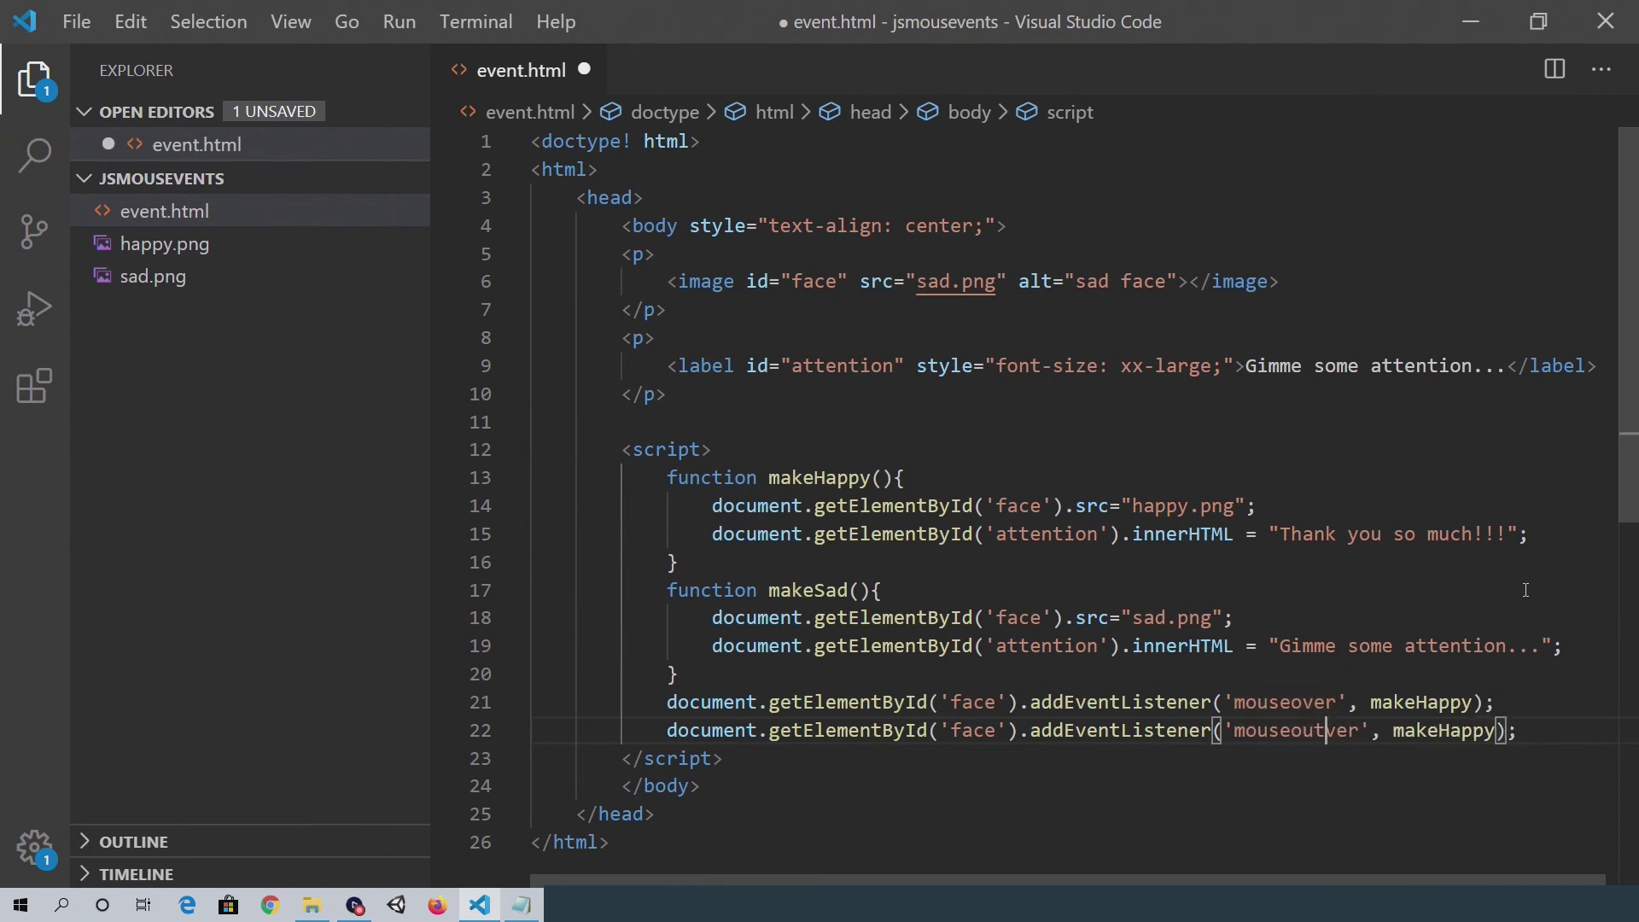
key(Delete)
key(Delete)
key(Delete)
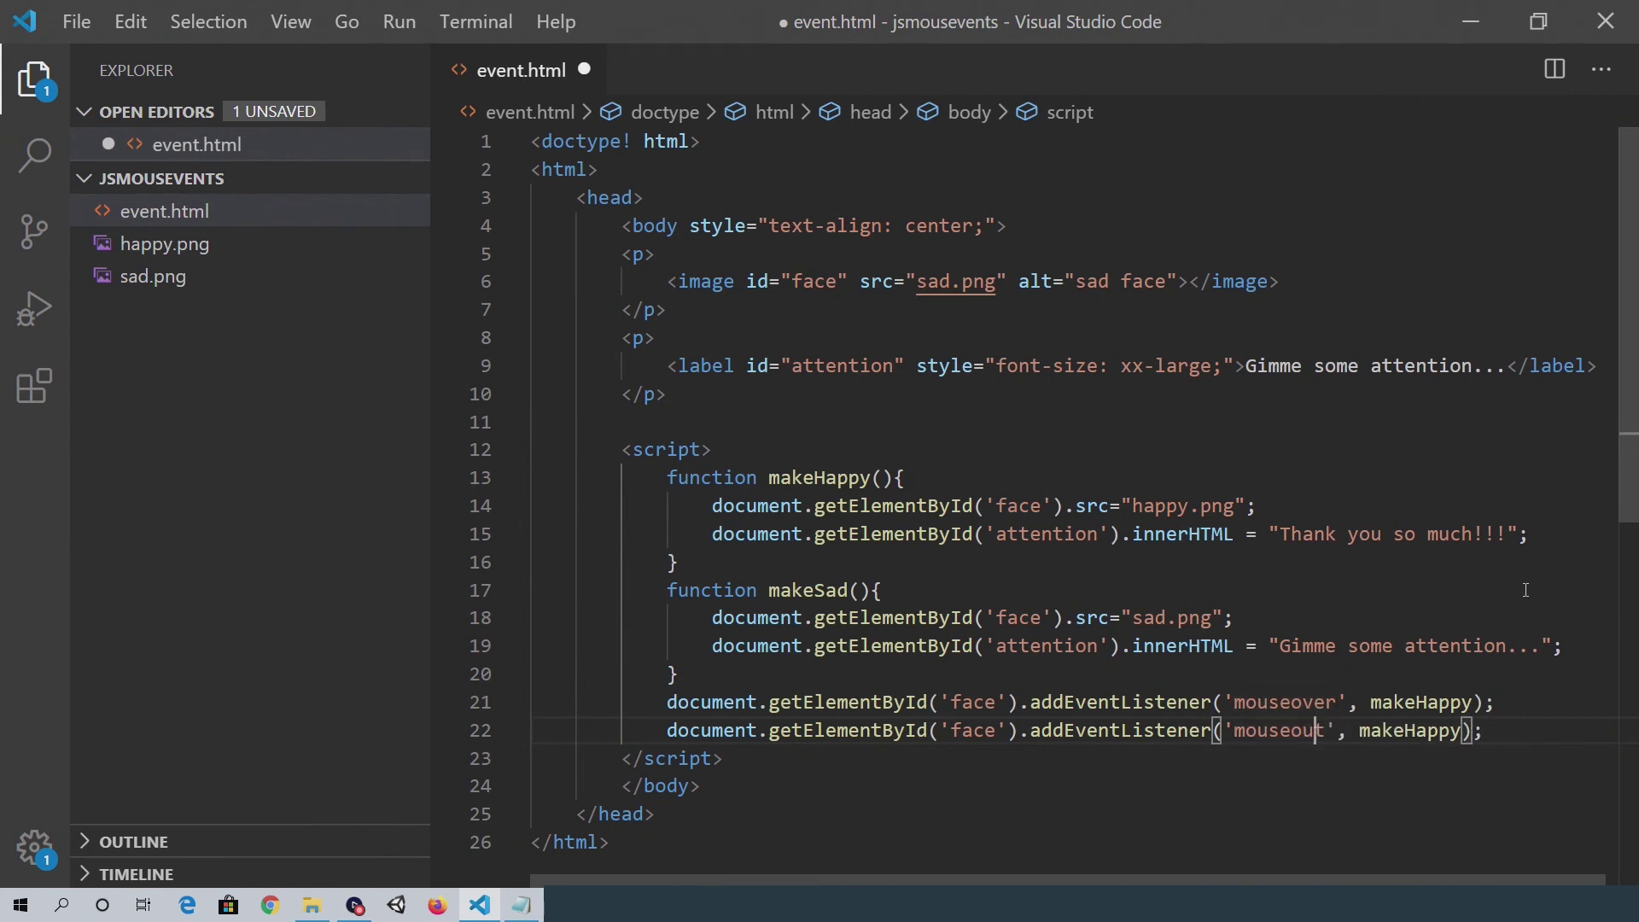
key(Right)
key(Right)
key(Right)
key(Right)
key(Right)
key(Right)
text(Sad)
key(Delete)
key(Delete)
key(Delete)
key(Delete)
key(Delete)
click(1409, 644)
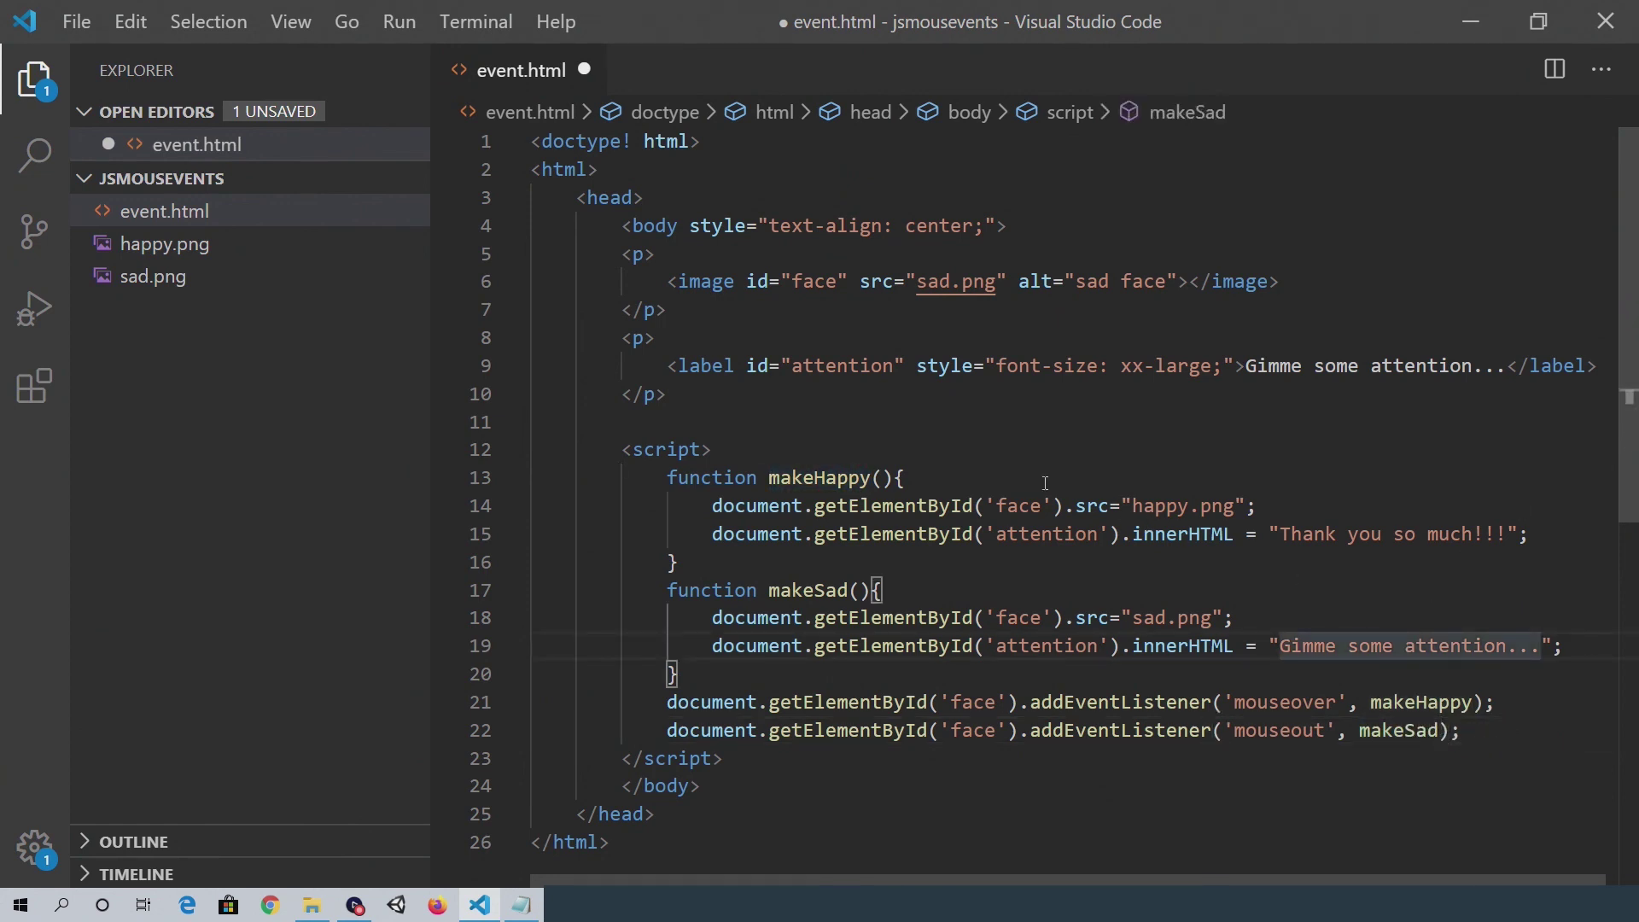
Save event.html from the File menu.
click(70, 24)
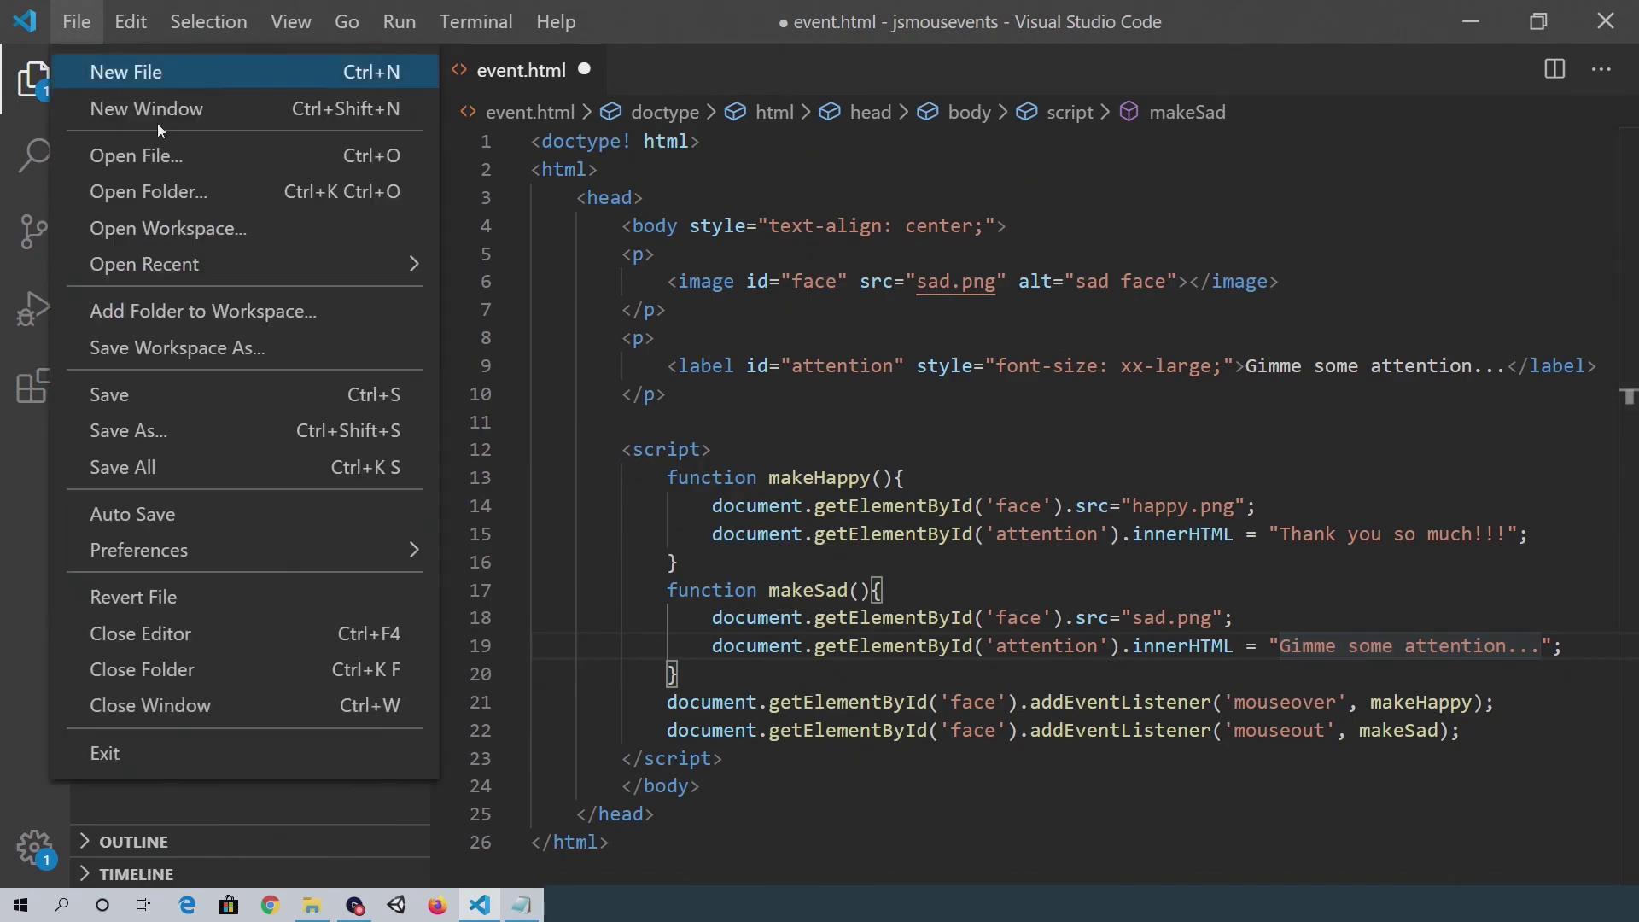
click(204, 400)
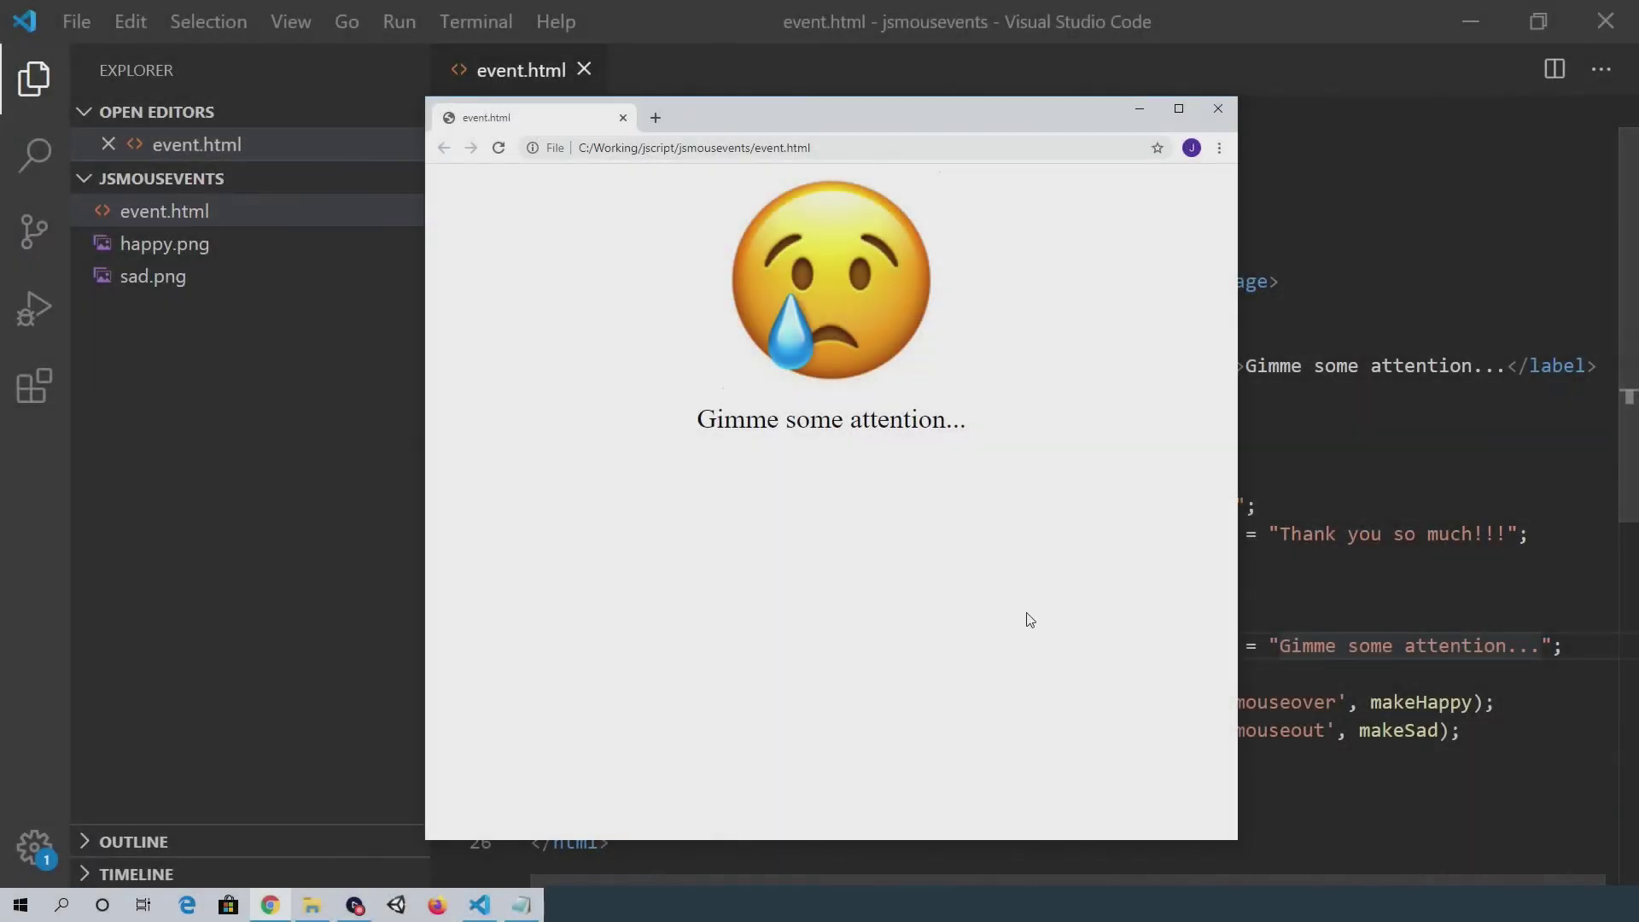